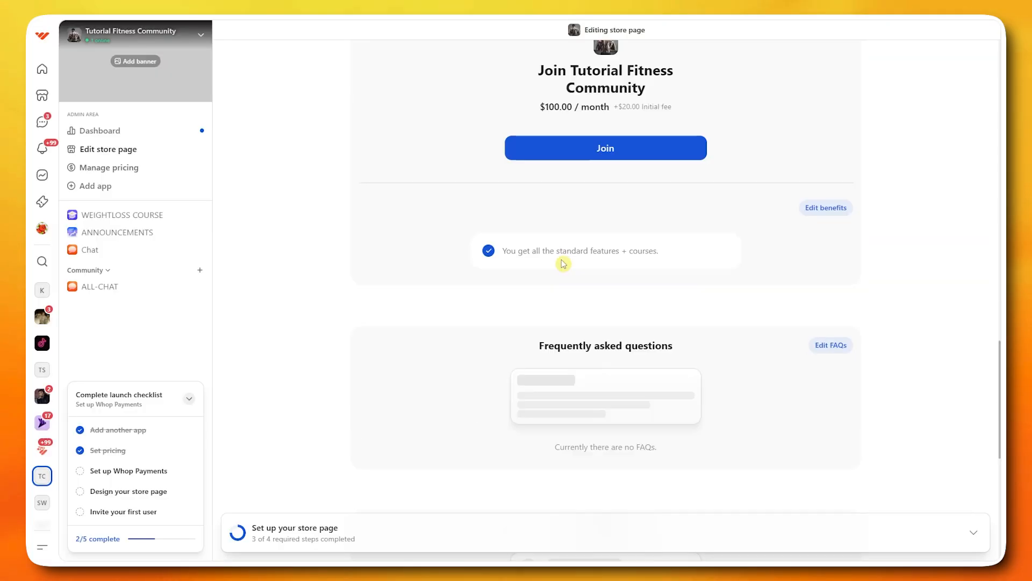
{"action": "scroll", "coordinate": [349, 225], "scroll_direction": "up", "scroll_amount": 10}
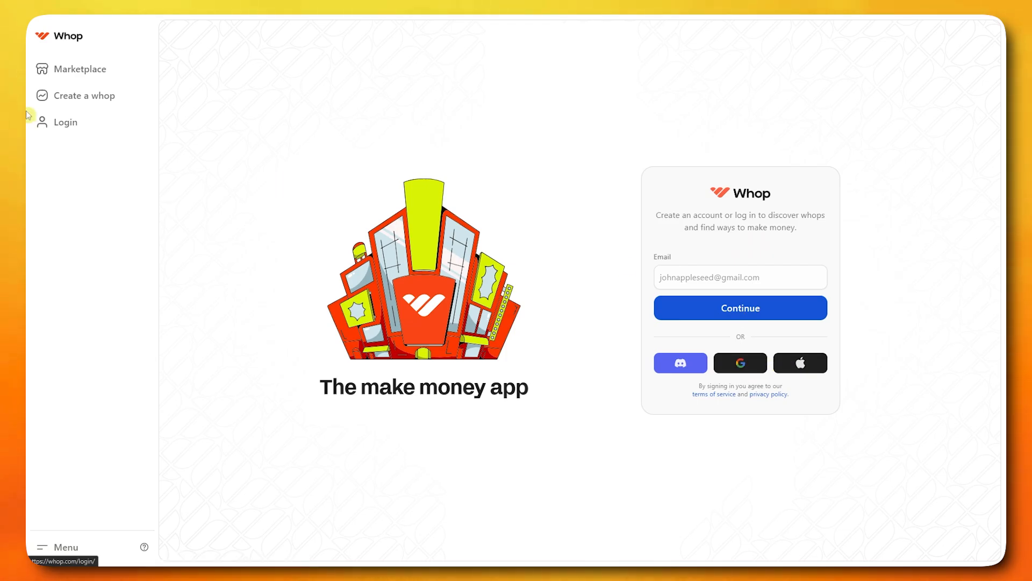
Open the Whop sign-in page and go to the account's home feed.
{"action": "left_click", "coordinate": [91, 127]}
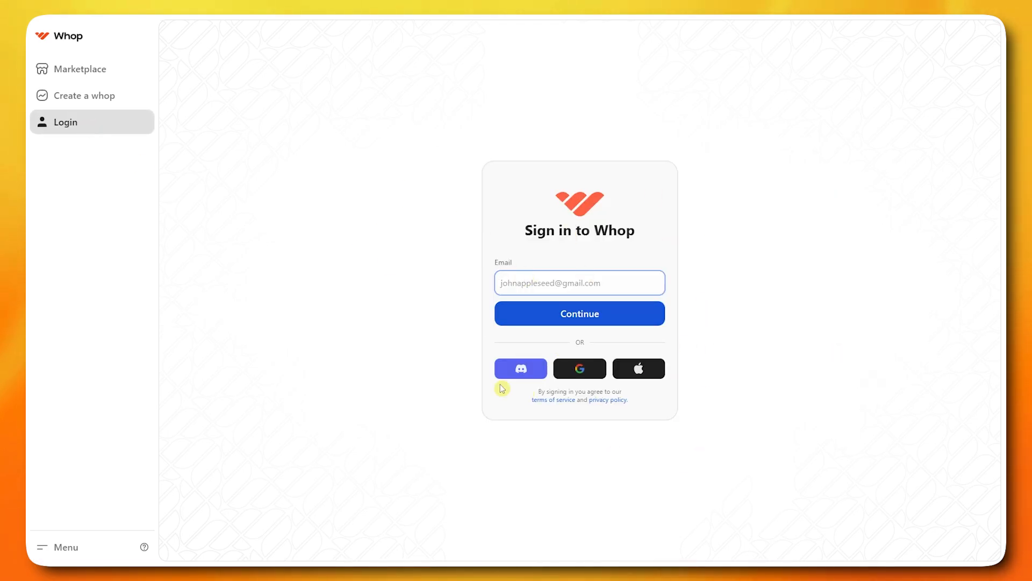
{"action": "left_click", "coordinate": [780, 249]}
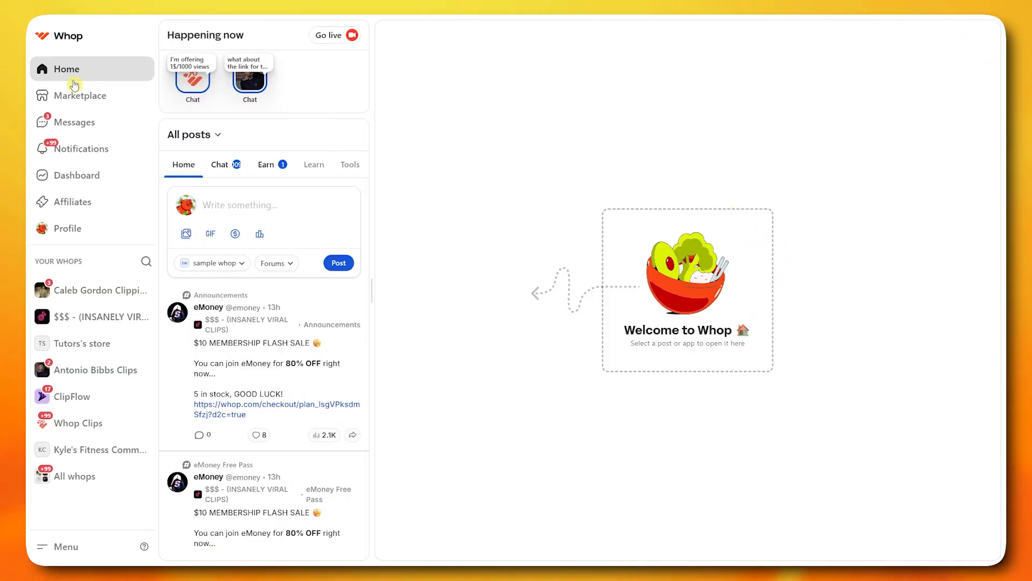
{"action": "left_click", "coordinate": [70, 78]}
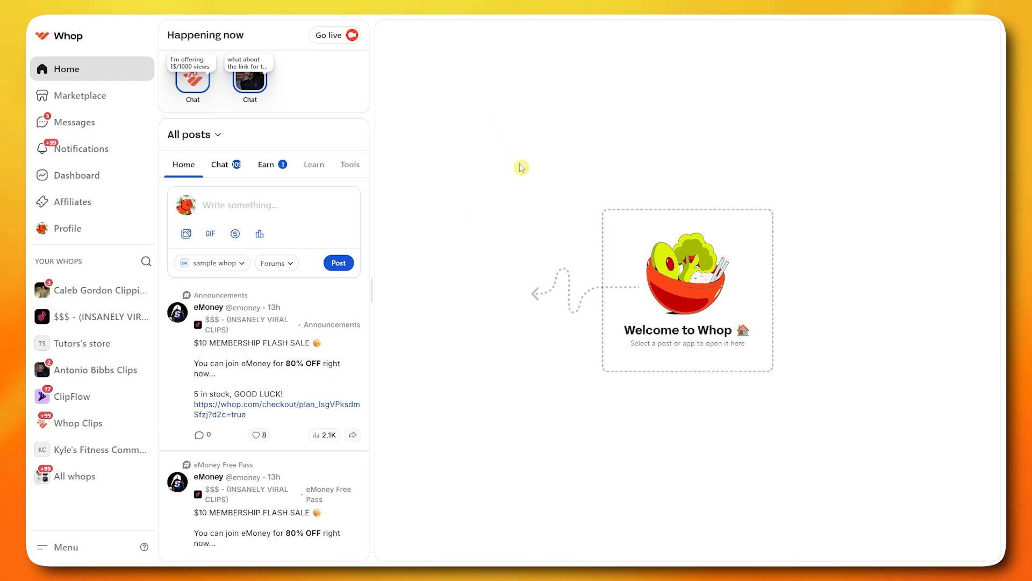
Start creating a whop from the marketplace and choose to create it in a new dashboard.
{"action": "left_click", "coordinate": [83, 96]}
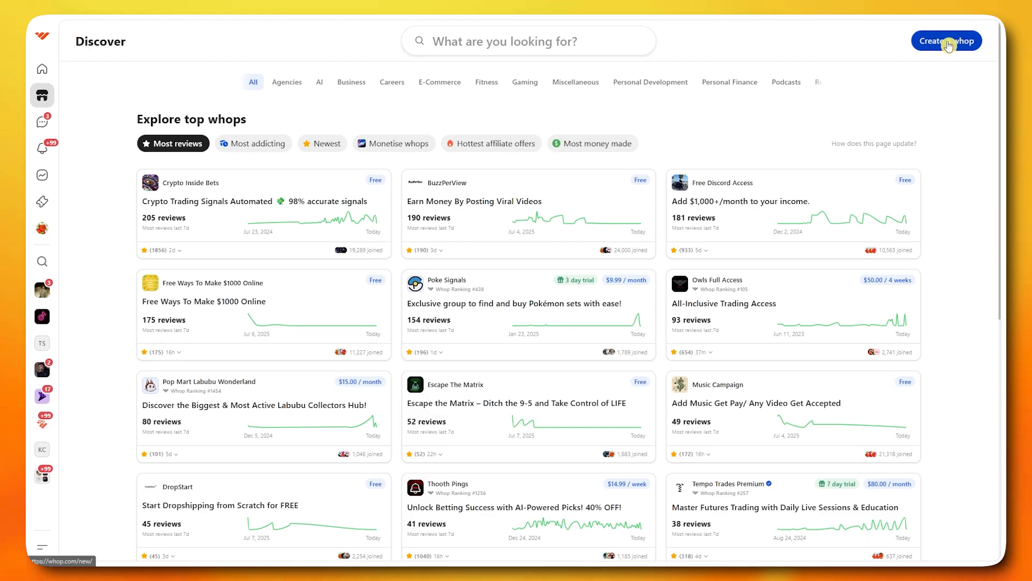
{"action": "left_click", "coordinate": [943, 42]}
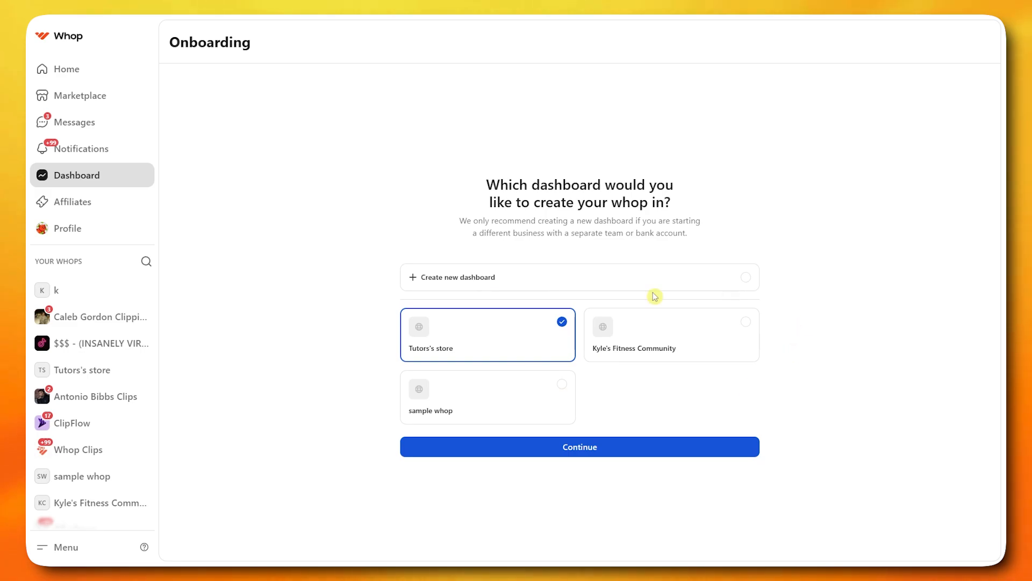
{"action": "left_click", "coordinate": [468, 283]}
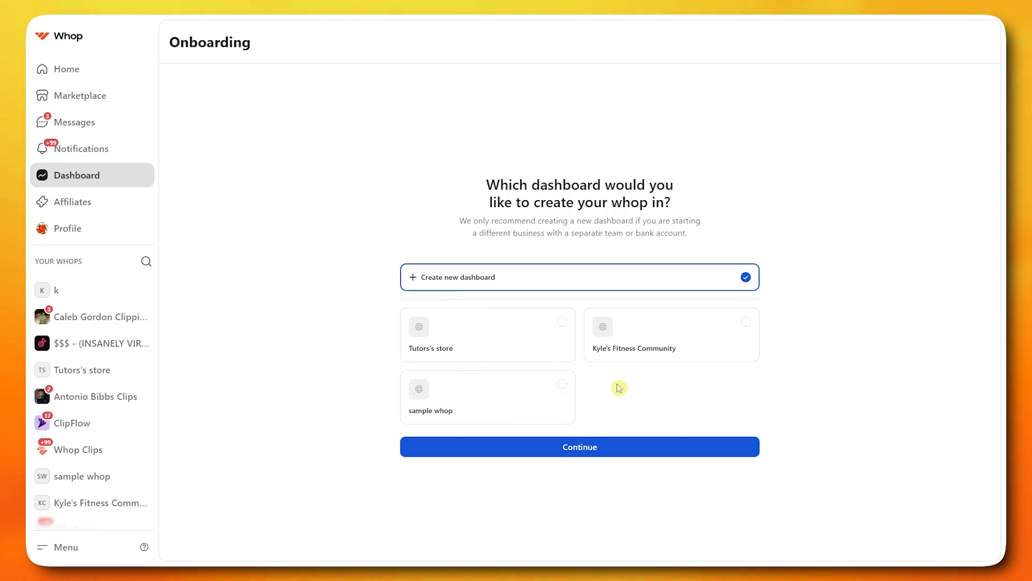
{"action": "left_click", "coordinate": [590, 458]}
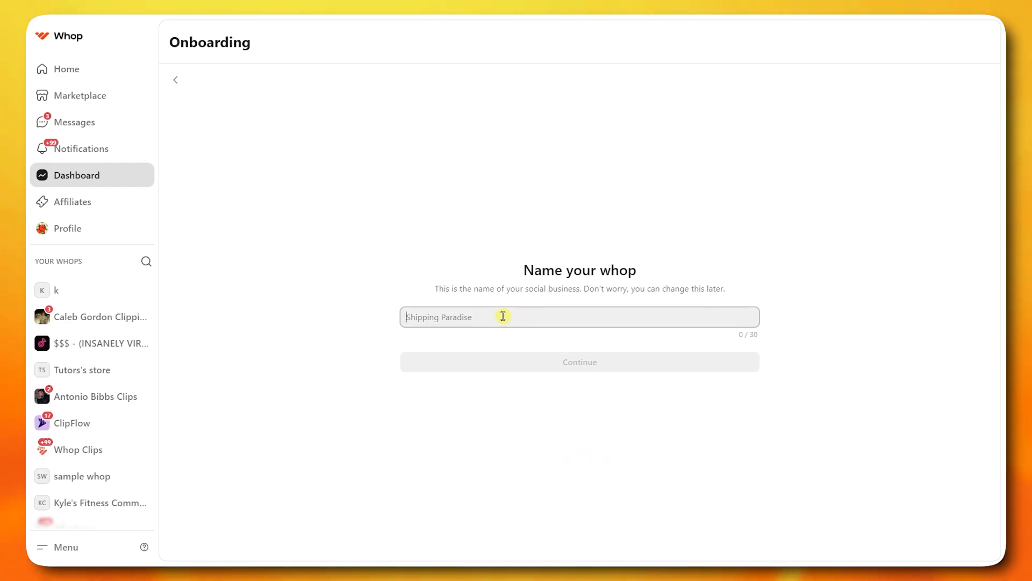
Name the whop "Tutorial Fitness Community" and continue the onboarding.
{"action": "type", "text": "Tu"}
{"action": "key", "text": "BackSpace"}
{"action": "key", "text": "BackSpace"}
{"action": "type", "text": "Tuotir"}
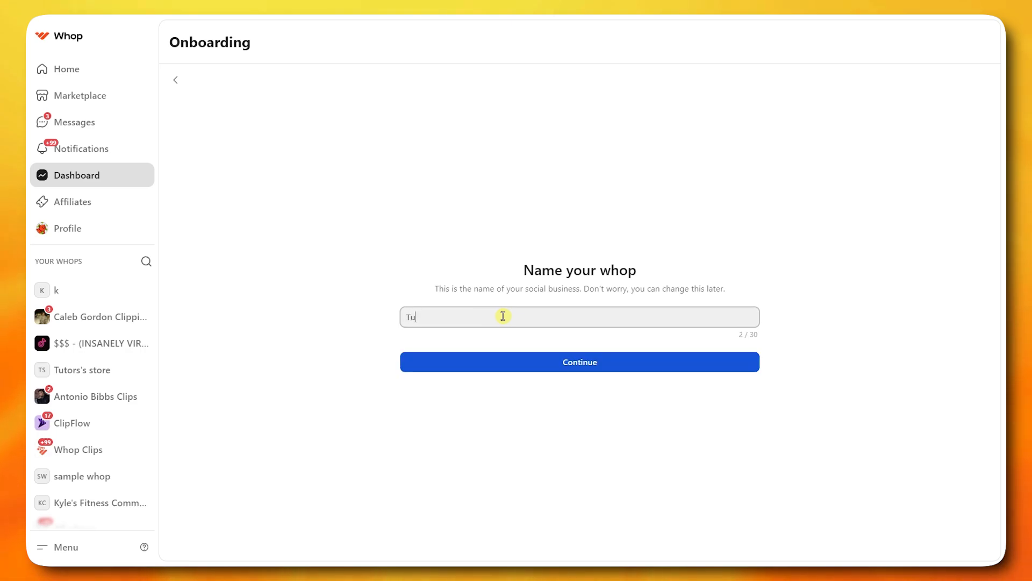
{"action": "key", "text": "BackSpace"}
{"action": "key", "text": "BackSpace"}
{"action": "key", "text": "BackSpace"}
{"action": "key", "text": "BackSpace"}
{"action": "type", "text": "torial Fitness Community"}
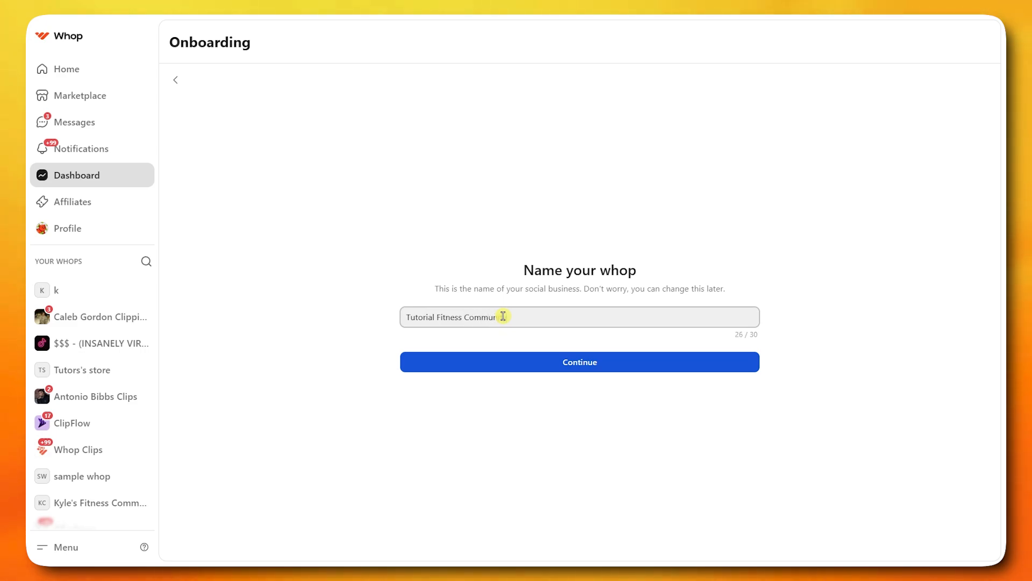
{"action": "left_click", "coordinate": [579, 371]}
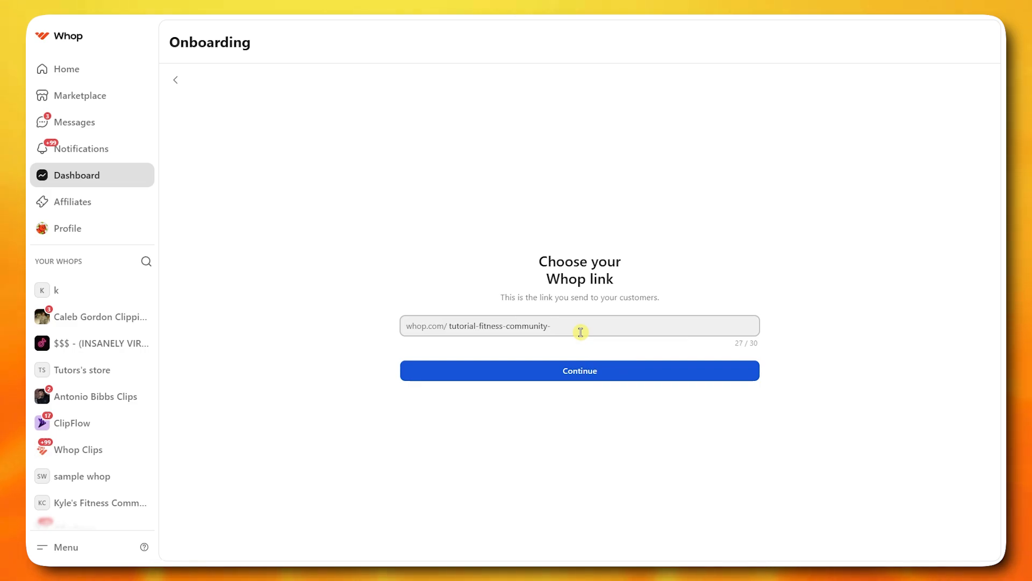
Set the whop link to tutorial-fitness-community-400 and proceed to the App Store to install the first app.
{"action": "type", "text": "400"}
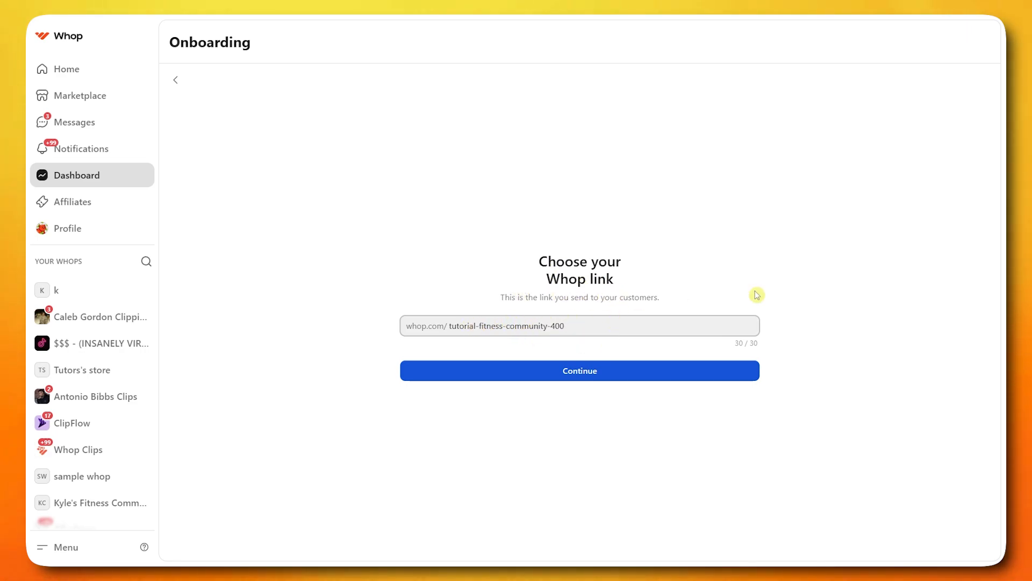
{"action": "left_click", "coordinate": [567, 376]}
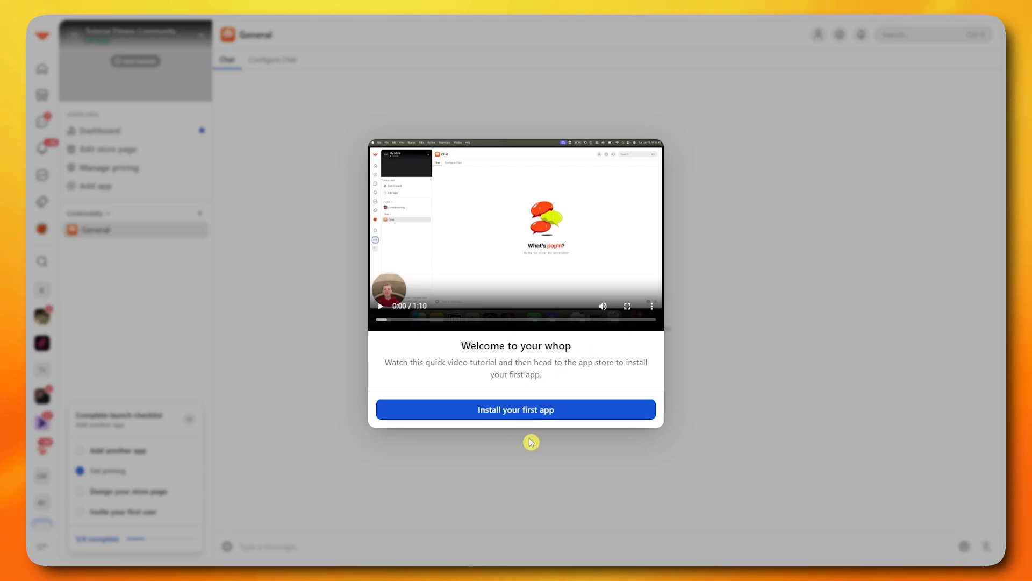
{"action": "left_click", "coordinate": [502, 411]}
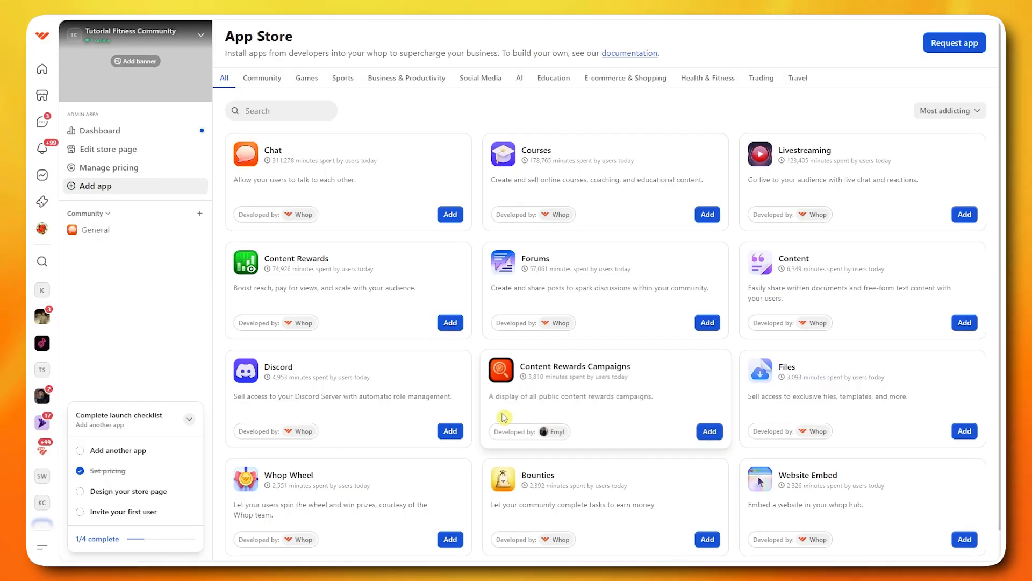
Examine the apps on the first two App Store pages and the option to request a custom app.
{"action": "scroll", "coordinate": [533, 291], "scroll_direction": "down", "scroll_amount": 1}
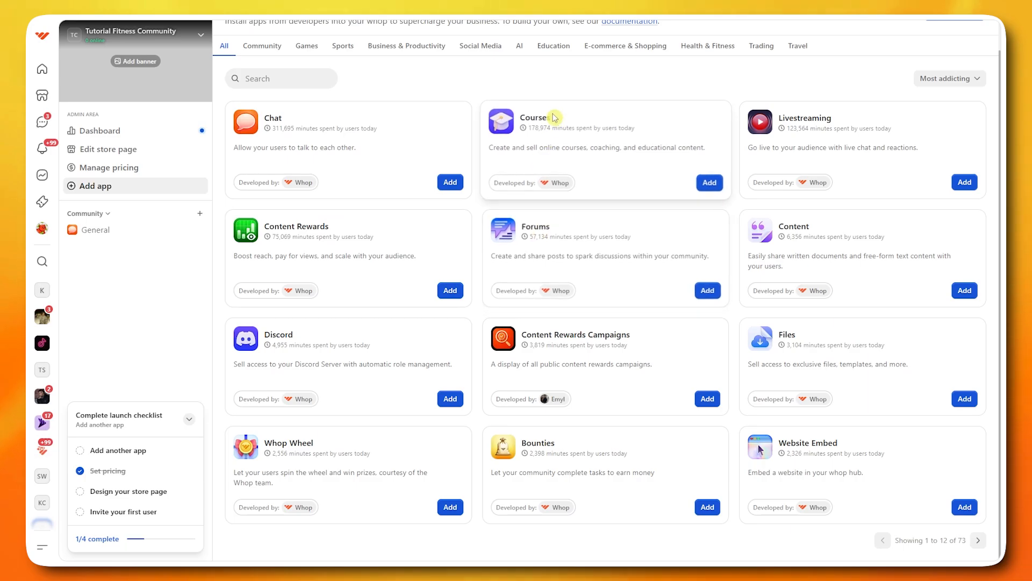
{"action": "scroll", "coordinate": [494, 323], "scroll_direction": "up", "scroll_amount": 1}
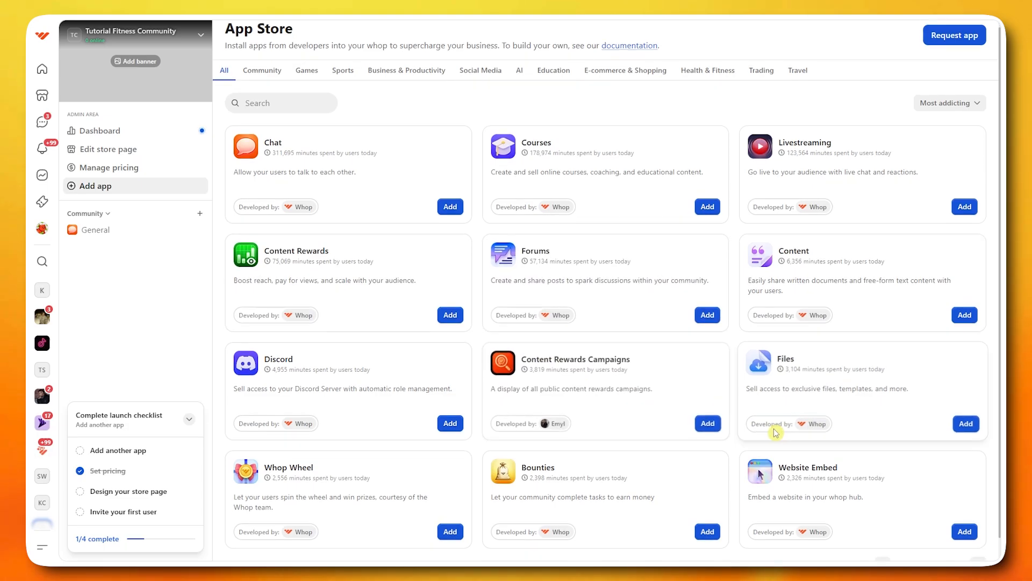
{"action": "scroll", "coordinate": [721, 422], "scroll_direction": "down", "scroll_amount": 1}
{"action": "scroll", "coordinate": [722, 412], "scroll_direction": "up", "scroll_amount": 1}
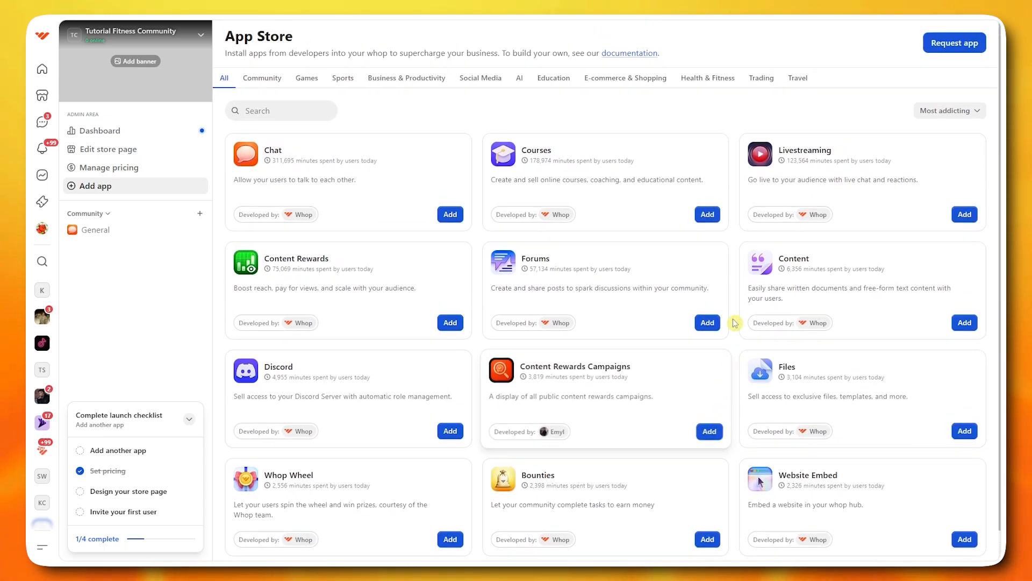
{"action": "left_click", "coordinate": [946, 45]}
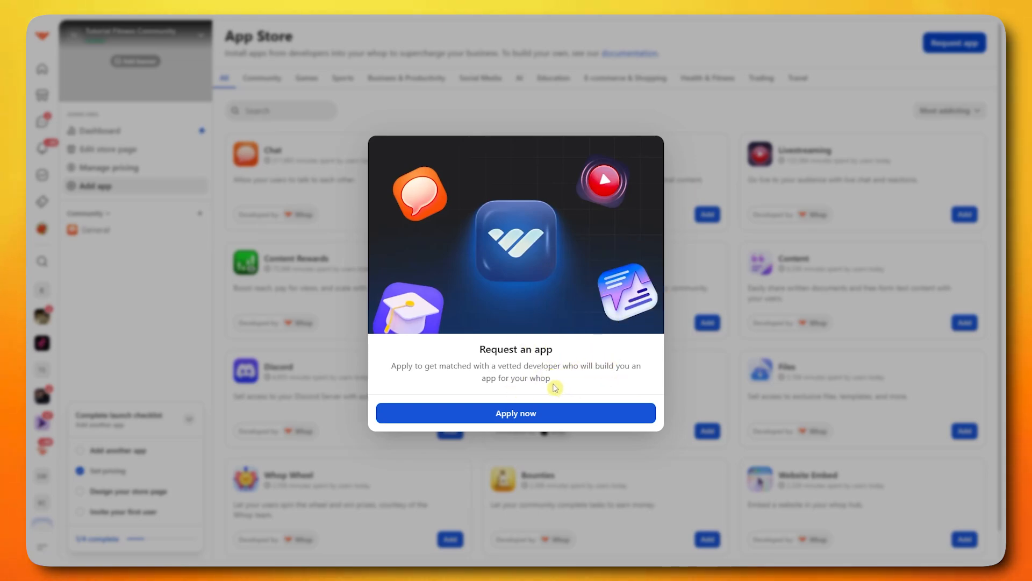
{"action": "left_click", "coordinate": [705, 123]}
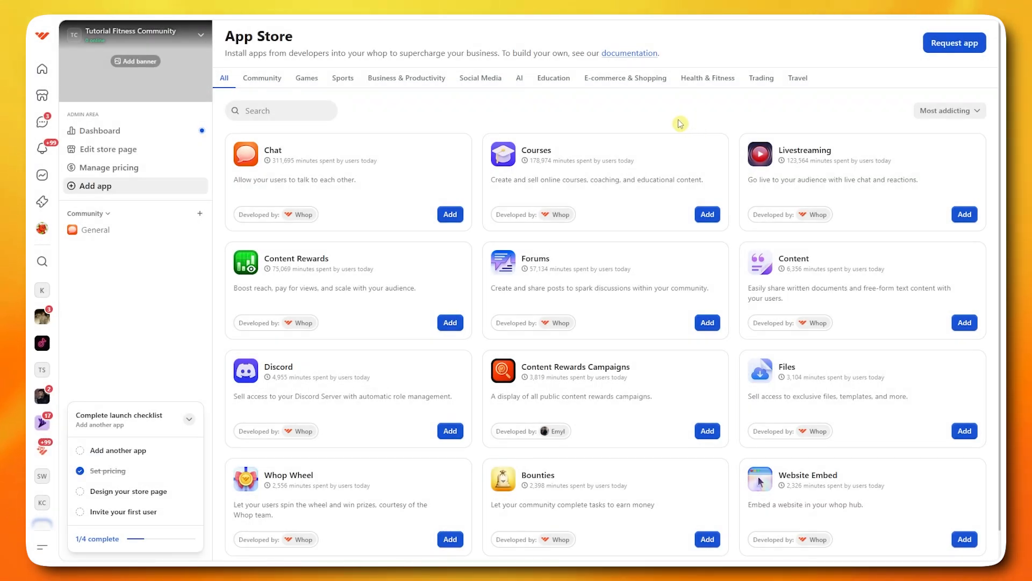
{"action": "scroll", "coordinate": [526, 291], "scroll_direction": "down", "scroll_amount": 1}
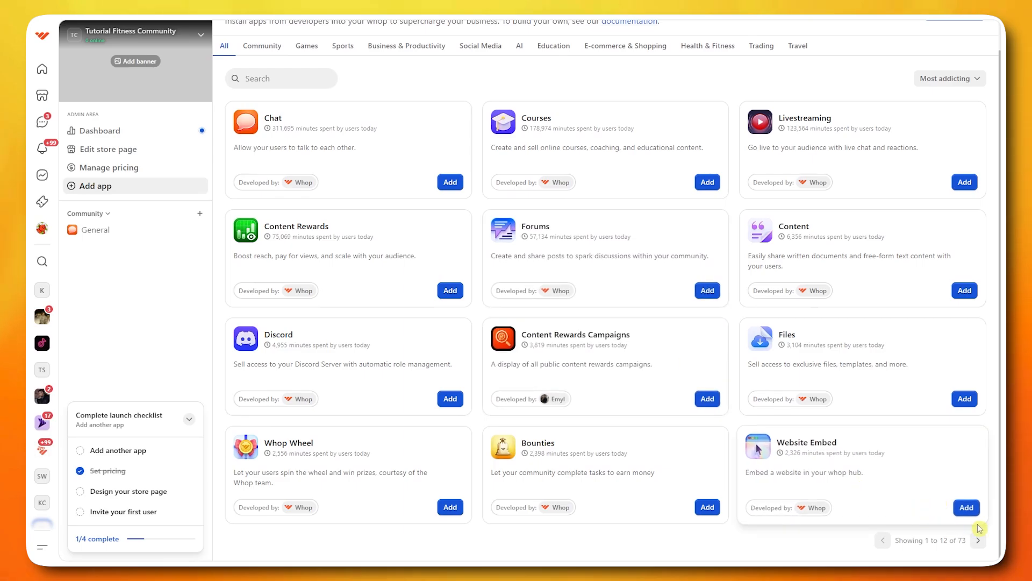
{"action": "left_click", "coordinate": [978, 541]}
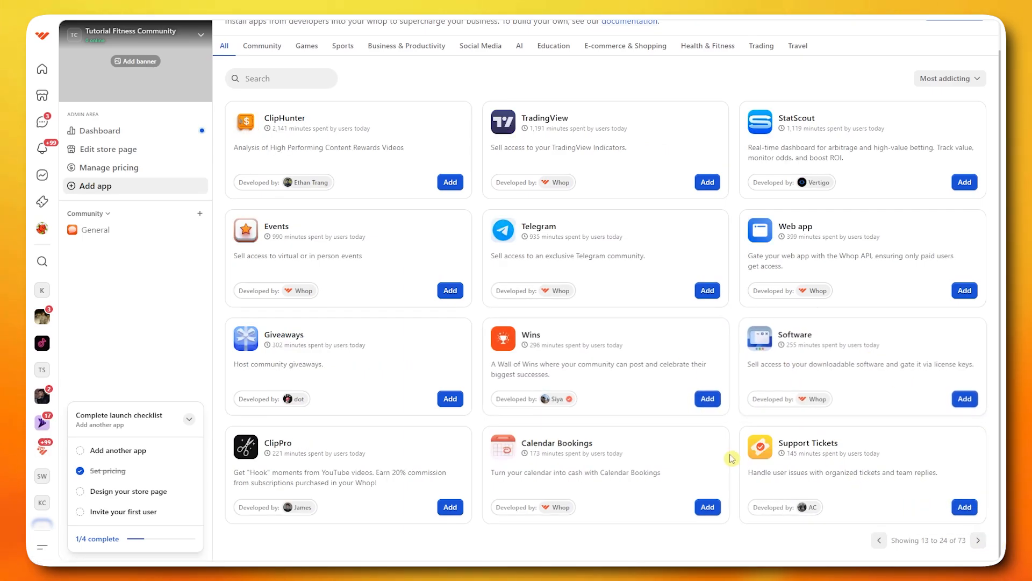
{"action": "scroll", "coordinate": [583, 361], "scroll_direction": "up", "scroll_amount": 1}
{"action": "scroll", "coordinate": [807, 461], "scroll_direction": "down", "scroll_amount": 1}
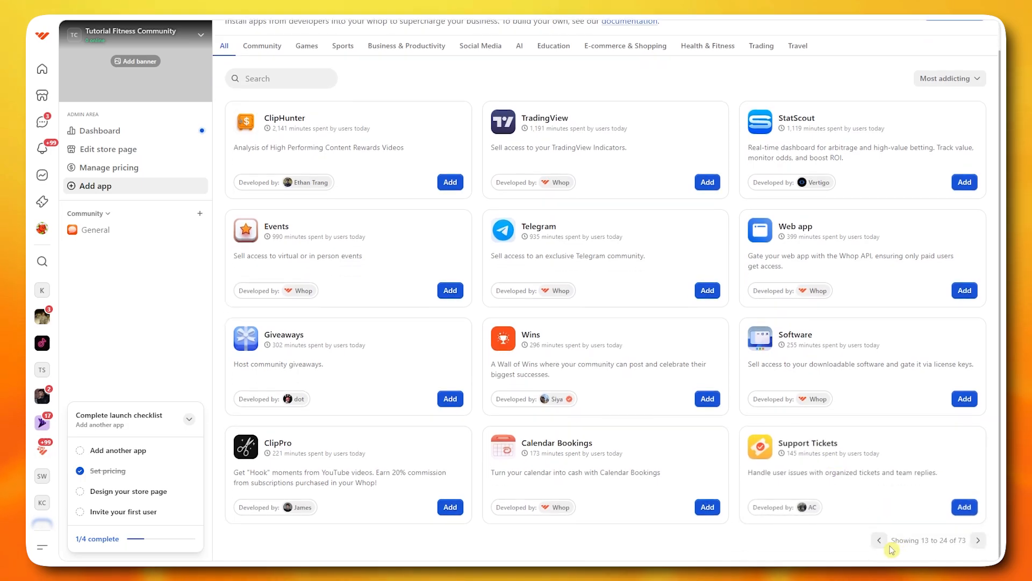
{"action": "left_click", "coordinate": [879, 539]}
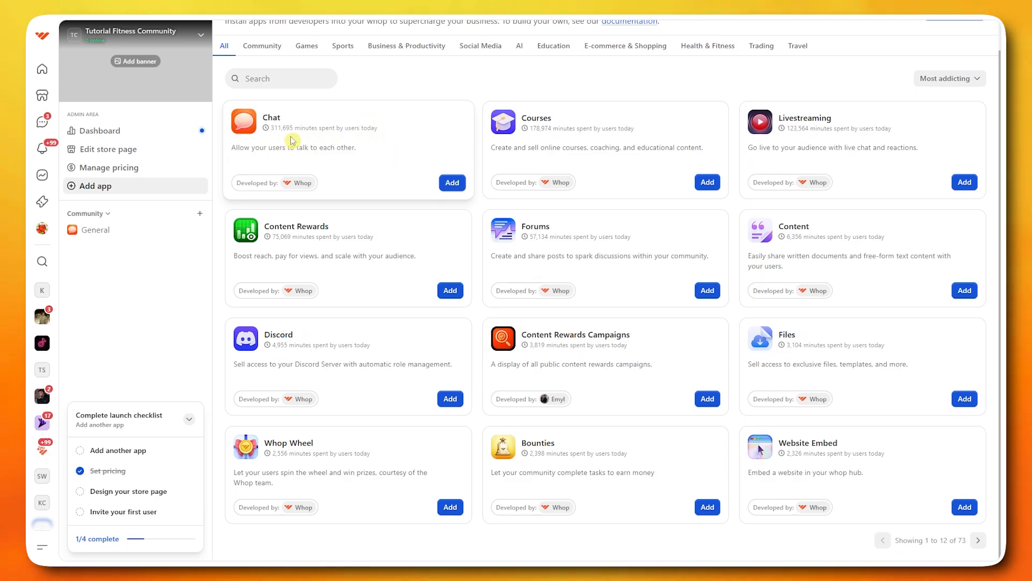
Add the Chat app to the whop and open the app settings of the General chat under Community.
{"action": "left_click", "coordinate": [452, 192]}
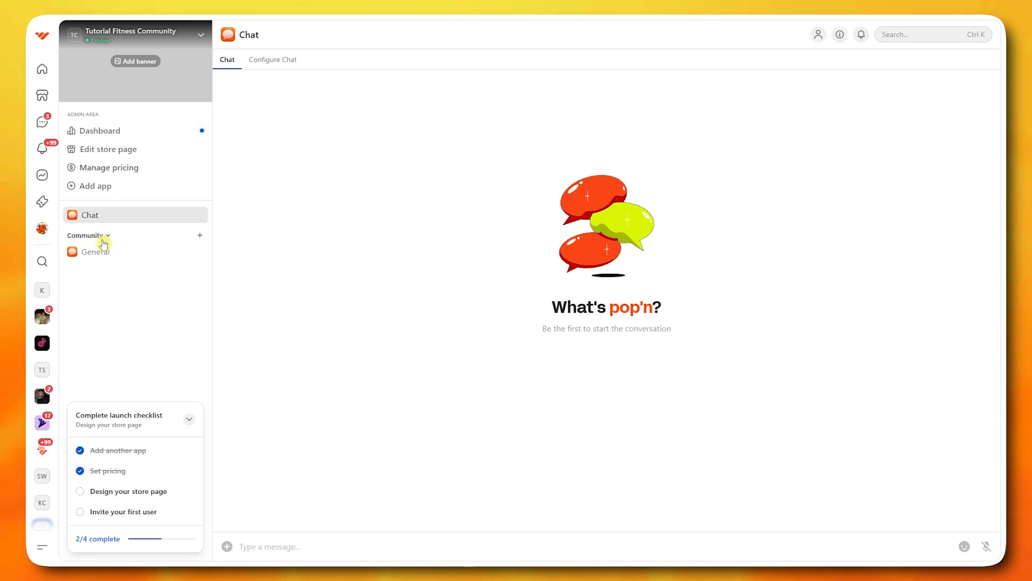
{"action": "left_click", "coordinate": [105, 259]}
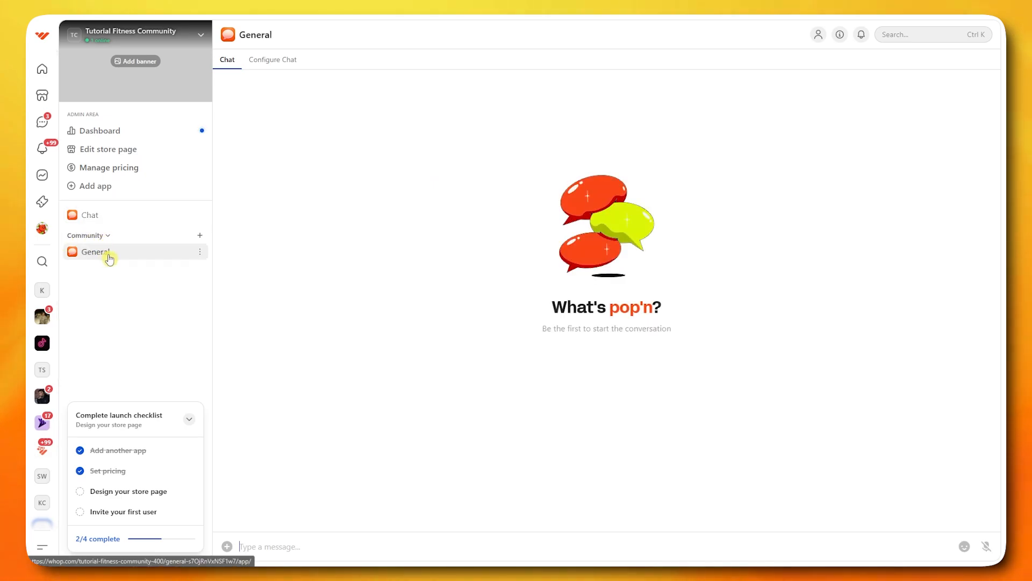
{"action": "left_click", "coordinate": [199, 254]}
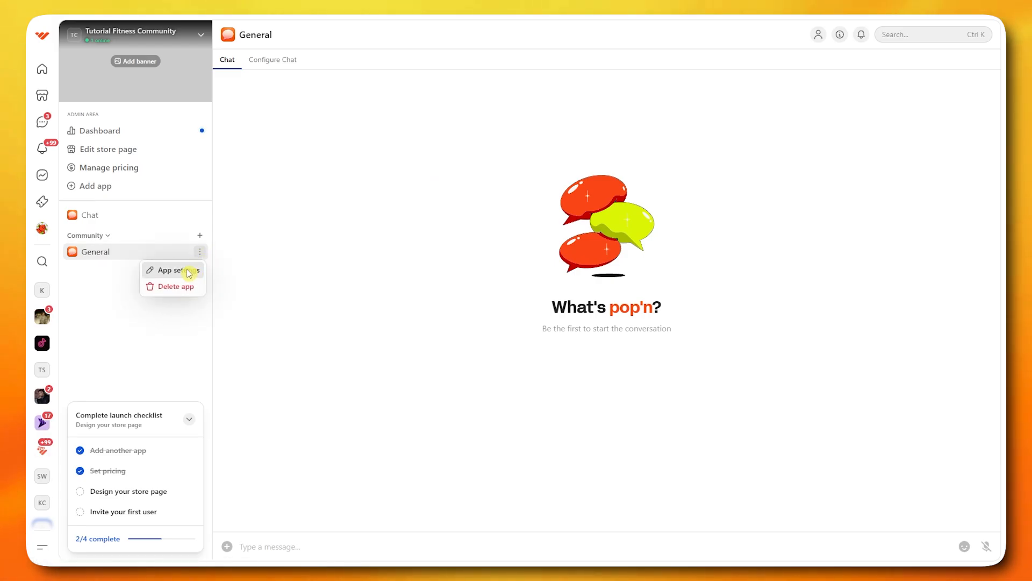
{"action": "left_click", "coordinate": [182, 272]}
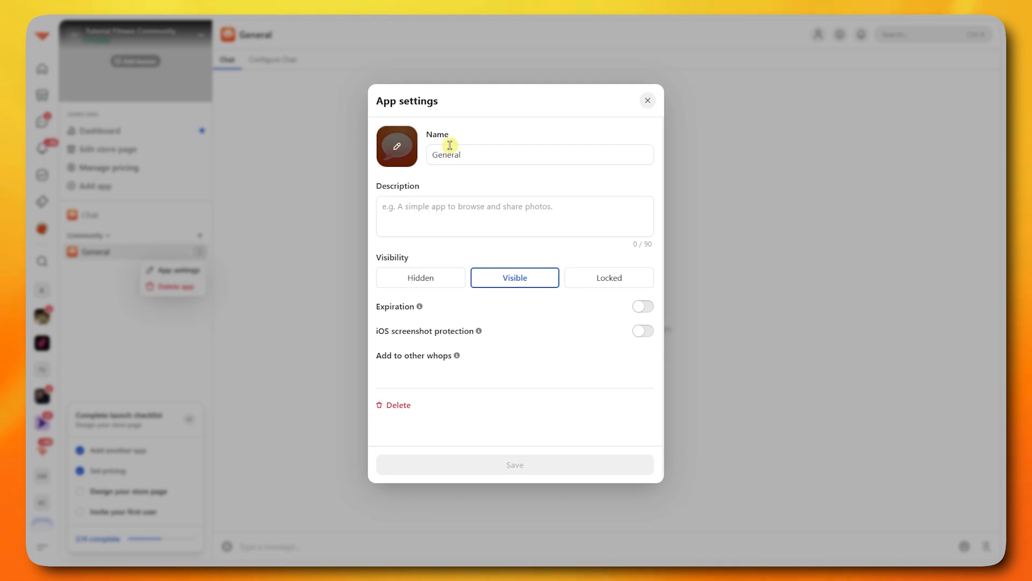
Explore the emoji, background color and custom upload options for the General chat's icon.
{"action": "left_click", "coordinate": [394, 156]}
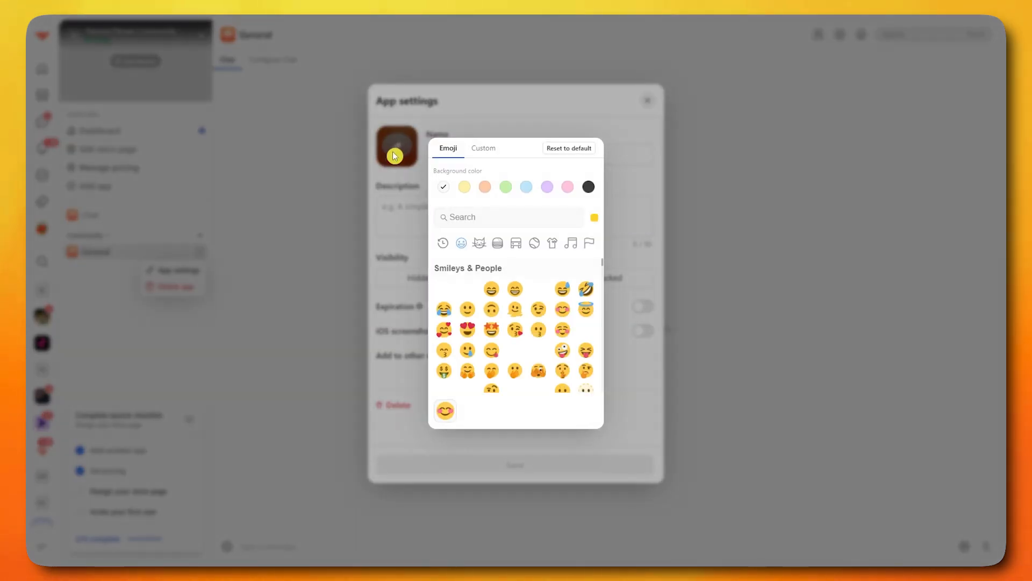
{"action": "left_click", "coordinate": [482, 150]}
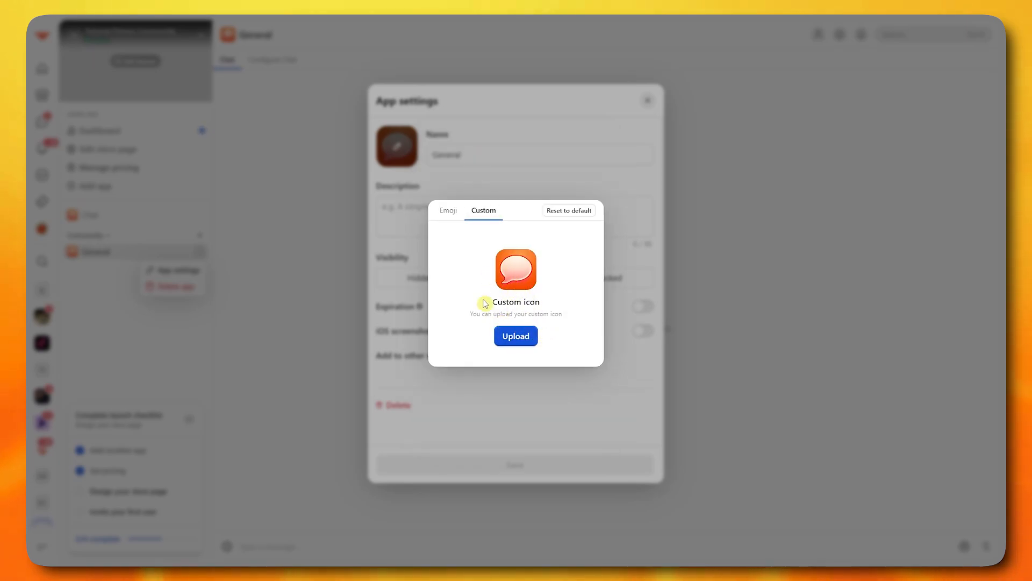
{"action": "left_click", "coordinate": [459, 215]}
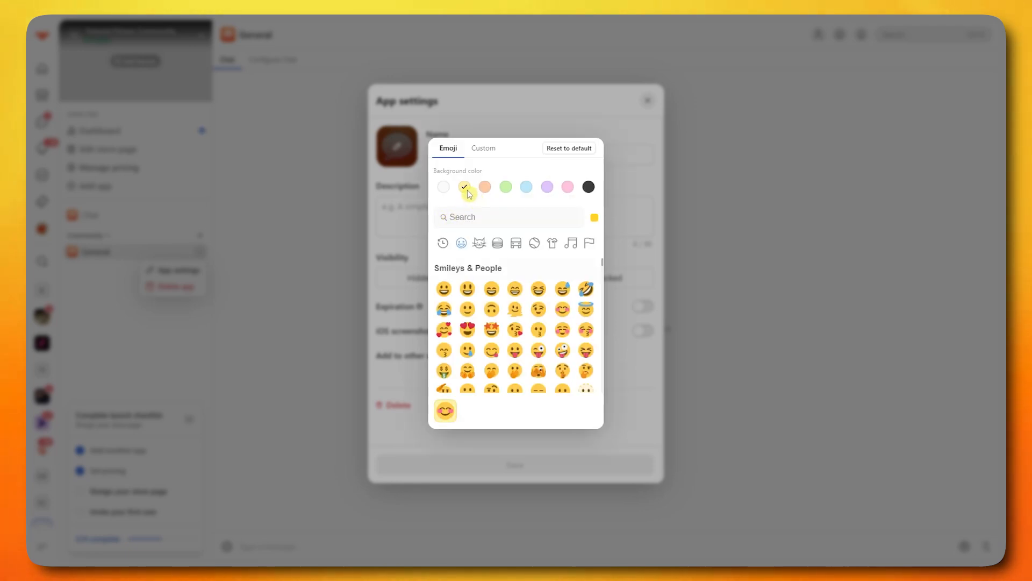
{"action": "left_click", "coordinate": [506, 188]}
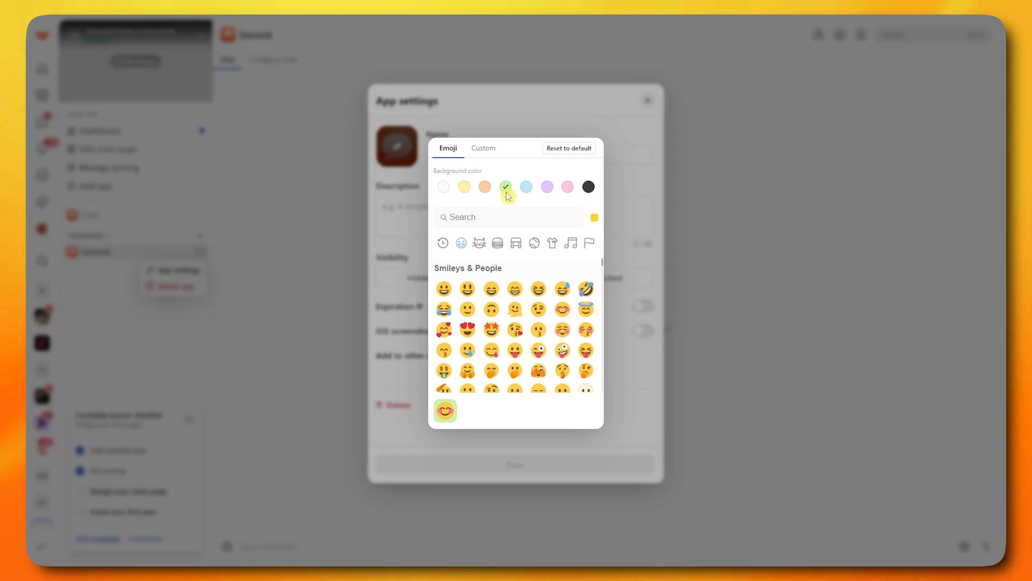
{"action": "left_click", "coordinate": [507, 215]}
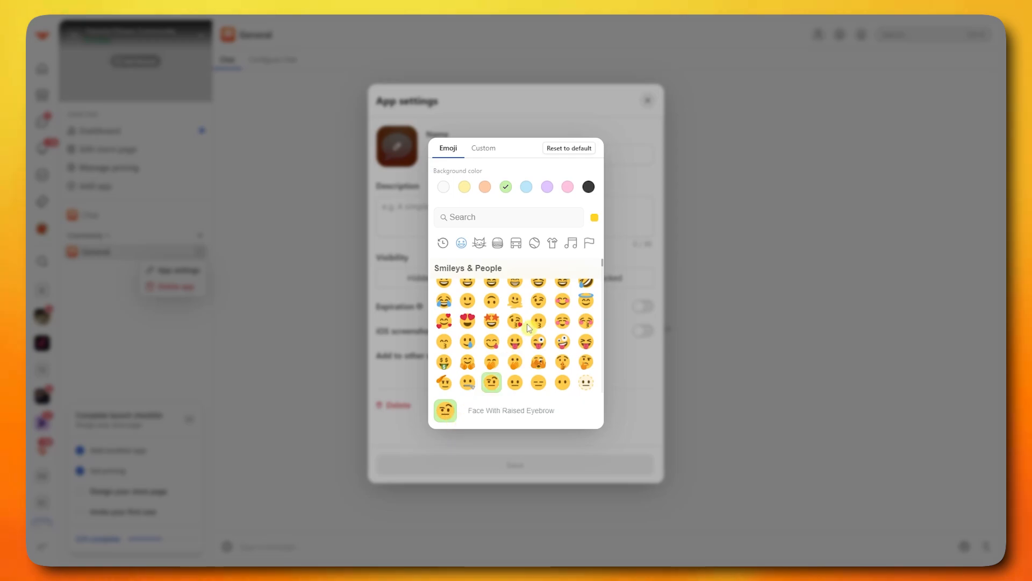
{"action": "scroll", "coordinate": [527, 323], "scroll_direction": "down", "scroll_amount": 5}
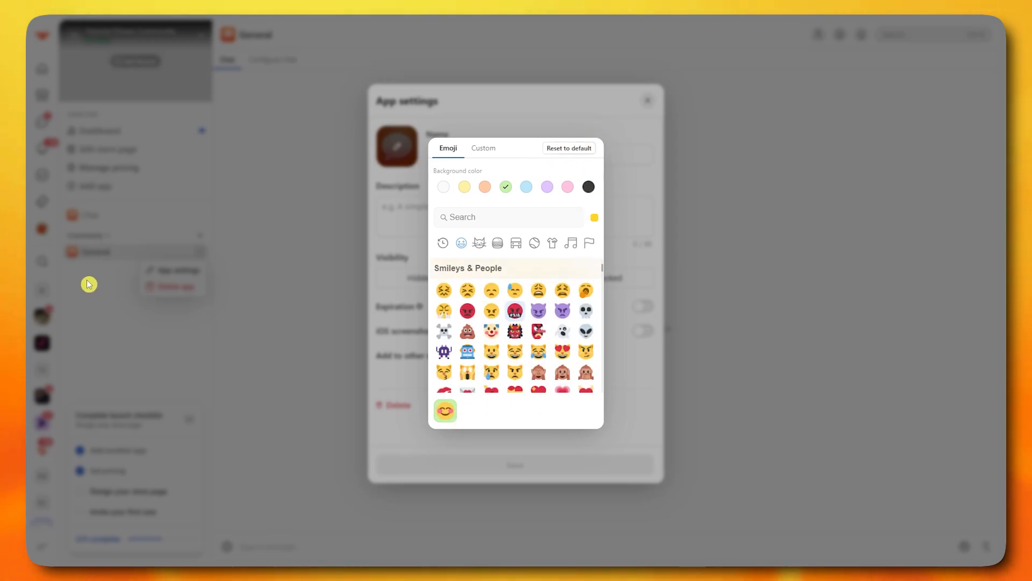
{"action": "left_click", "coordinate": [609, 131]}
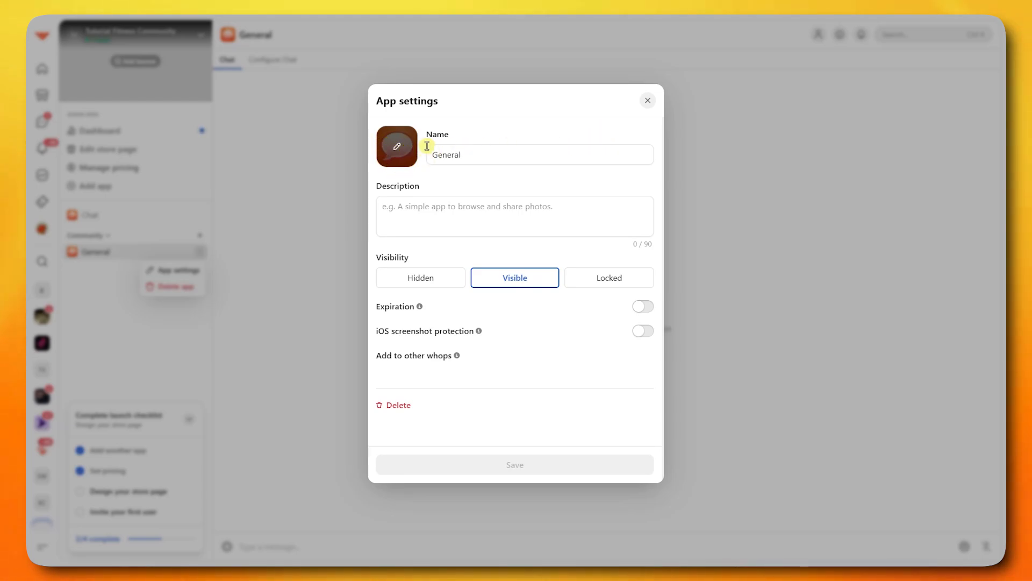
Rename the General chat to ALL-CHAT.
{"action": "left_click_drag", "start_coordinate": [479, 155], "coordinate": [427, 152]}
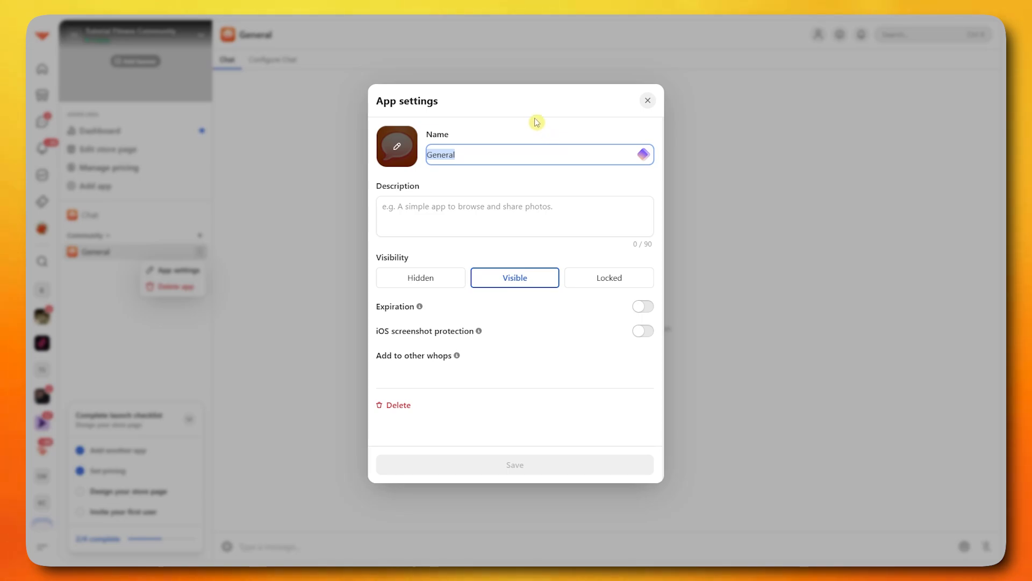
{"action": "type", "text": "ALL-"}
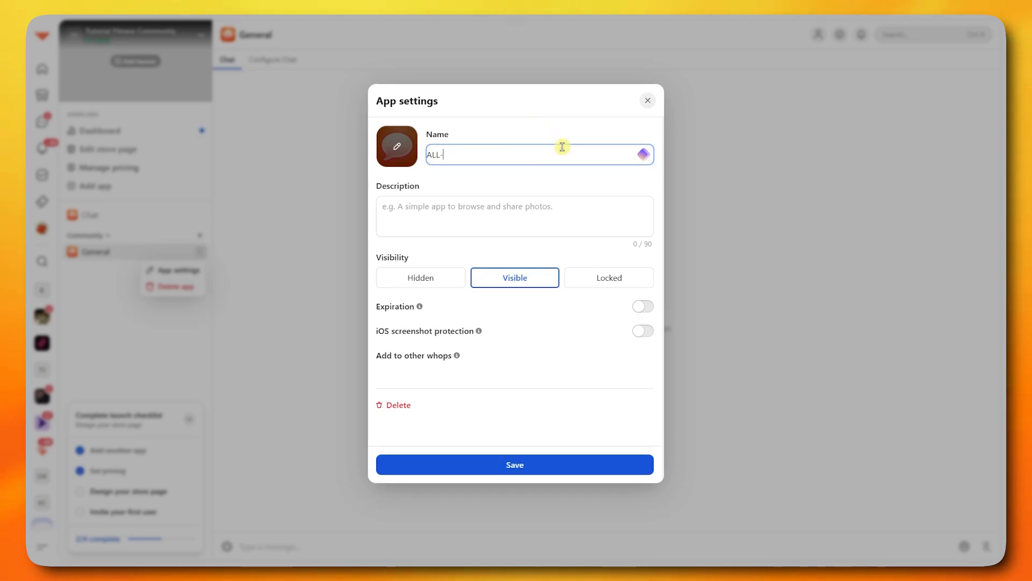
{"action": "type", "text": "CHAT"}
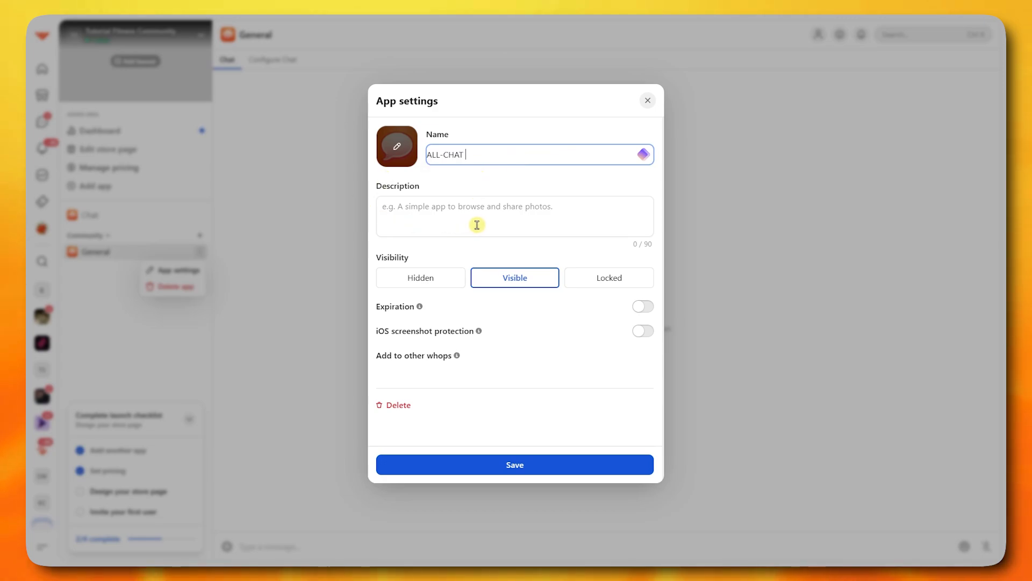
Set the chat's description to "Everyone can send a message here, just take note of the rules. Make sure to follow them.".
{"action": "left_click", "coordinate": [465, 209]}
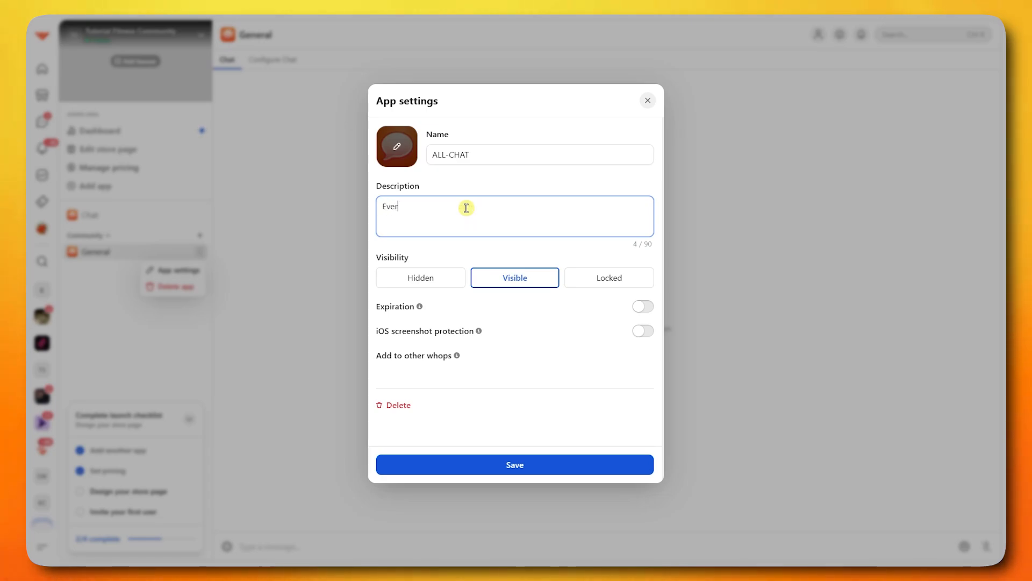
{"action": "type", "text": "Everyone can "}
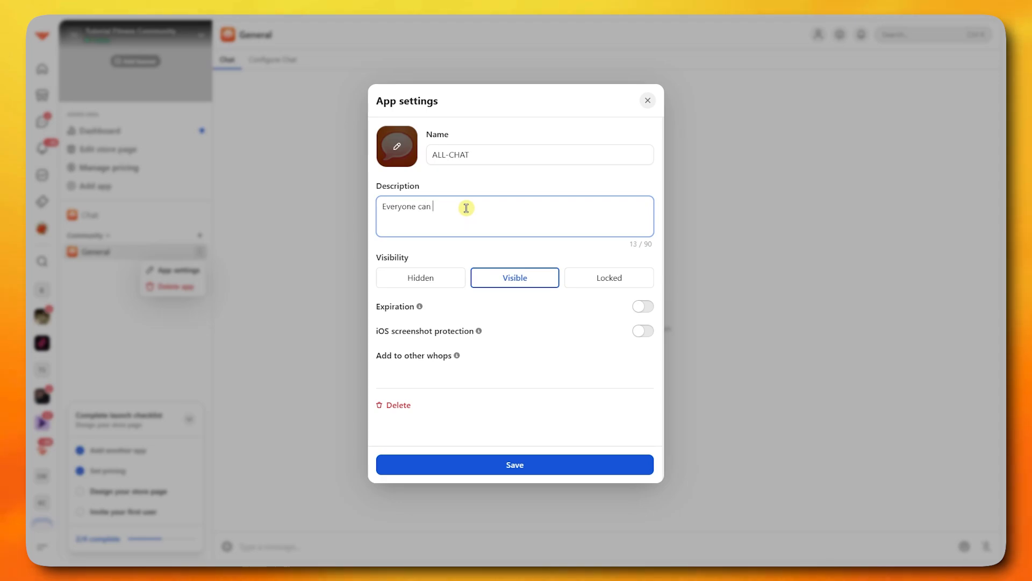
{"action": "type", "text": "send a message here"}
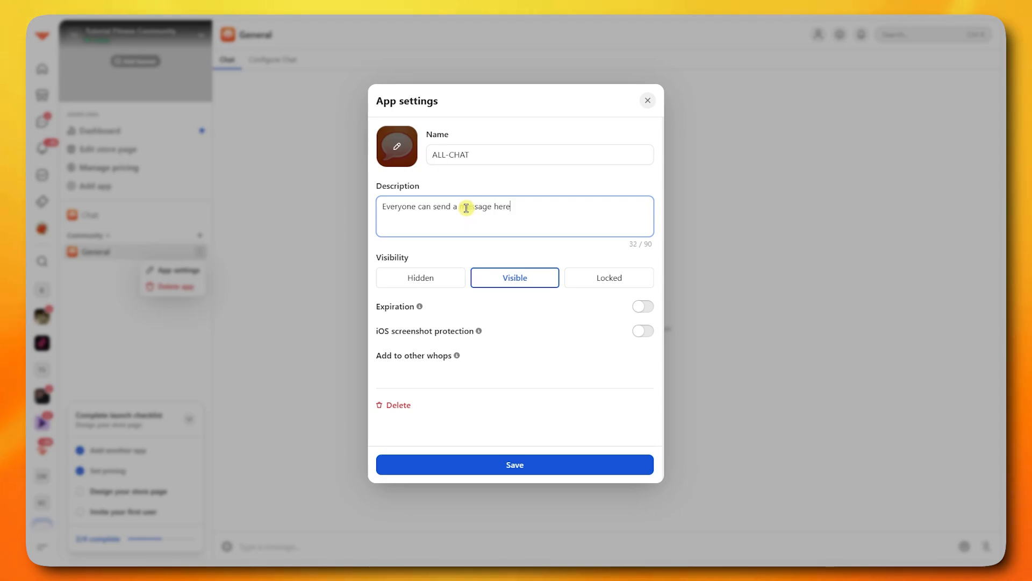
{"action": "type", "text": ", just take "}
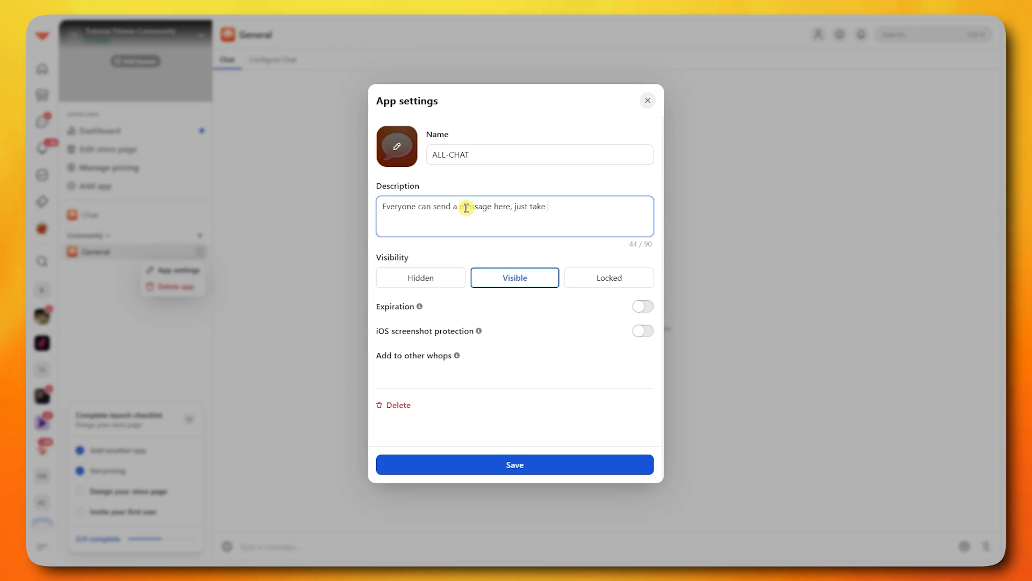
{"action": "type", "text": "note of the "}
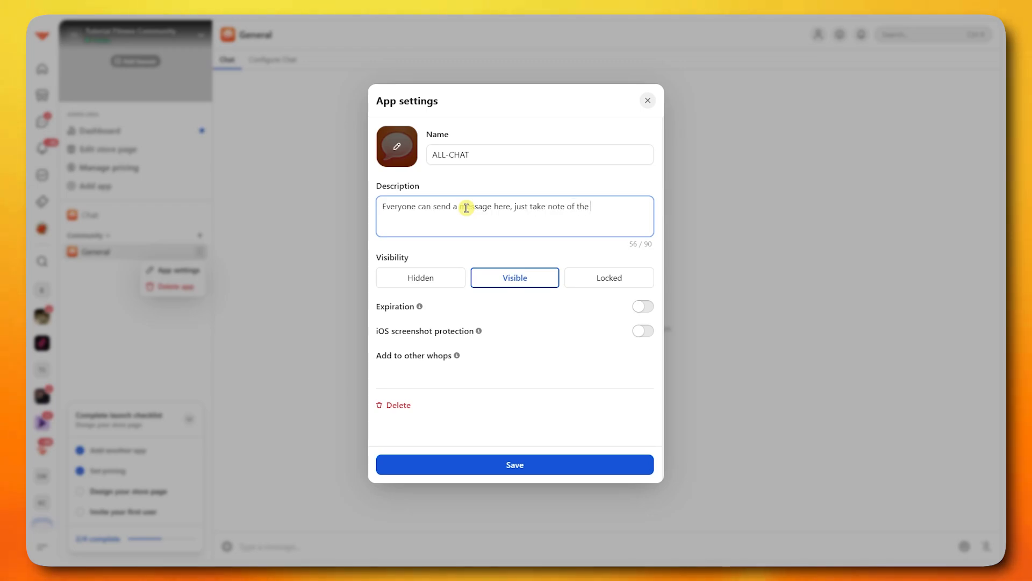
{"action": "type", "text": "rules. Make sure "}
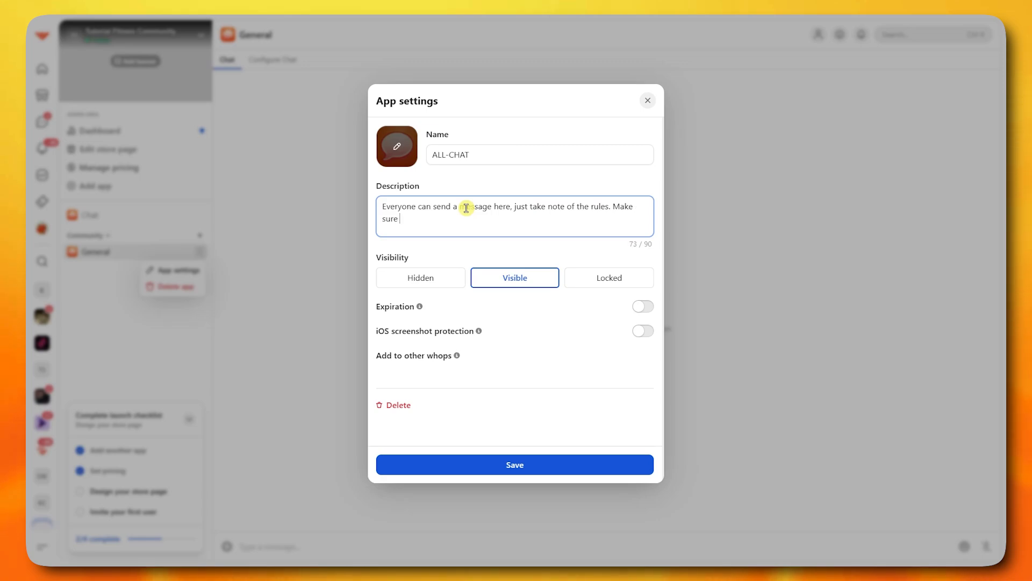
{"action": "type", "text": "to follow them."}
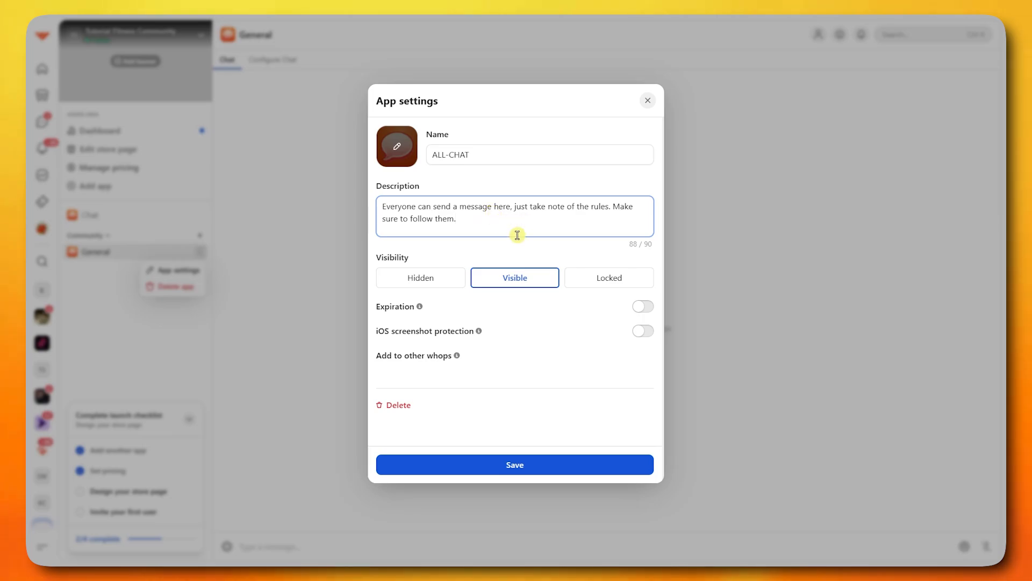
Try the Locked visibility for the chat and look through its currency and upsell placement options.
{"action": "left_click", "coordinate": [589, 278]}
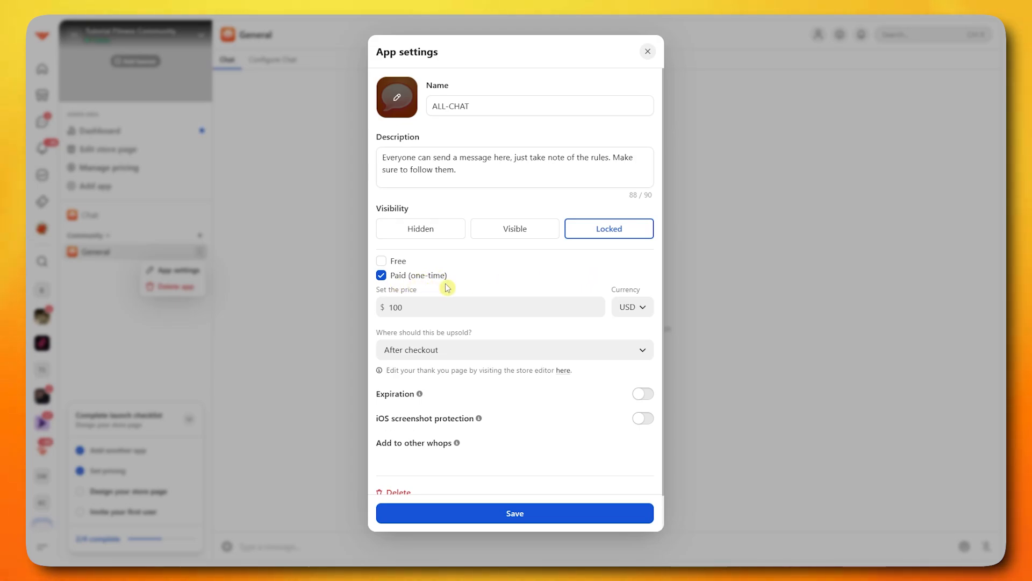
{"action": "left_click", "coordinate": [643, 308]}
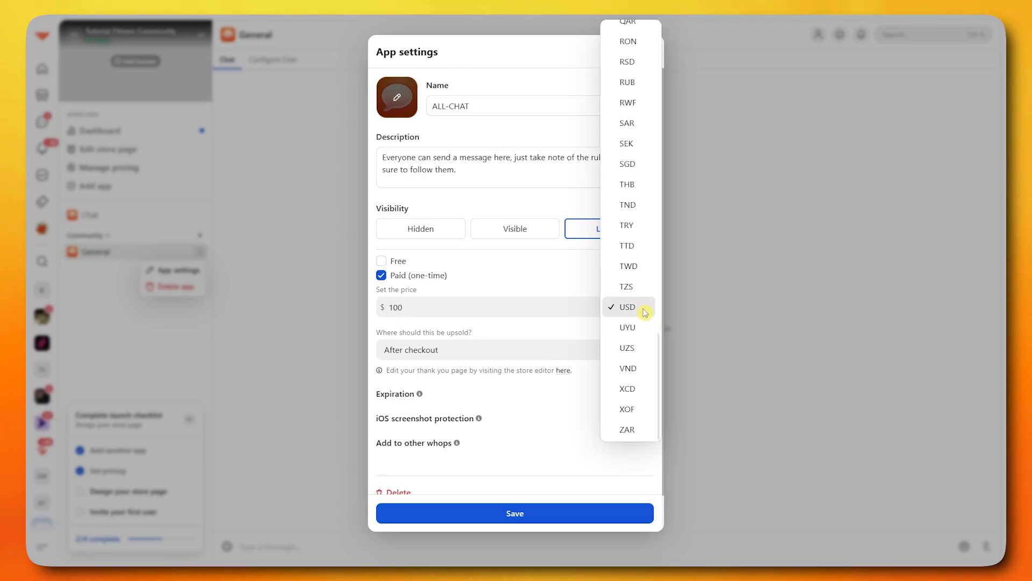
{"action": "left_click", "coordinate": [553, 329]}
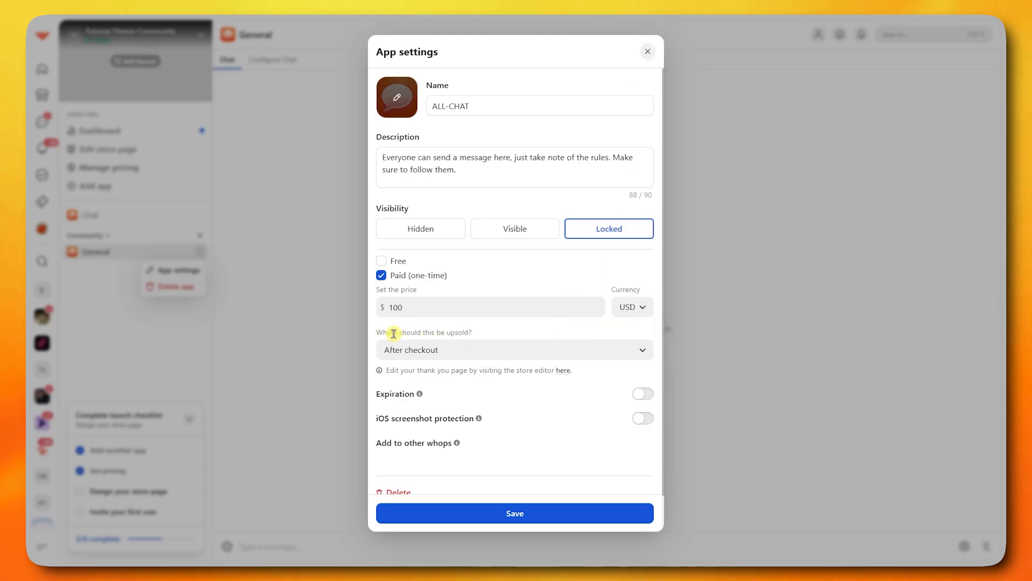
{"action": "left_click_drag", "start_coordinate": [393, 334], "coordinate": [443, 332]}
{"action": "left_click", "coordinate": [498, 332]}
{"action": "left_click", "coordinate": [490, 350]}
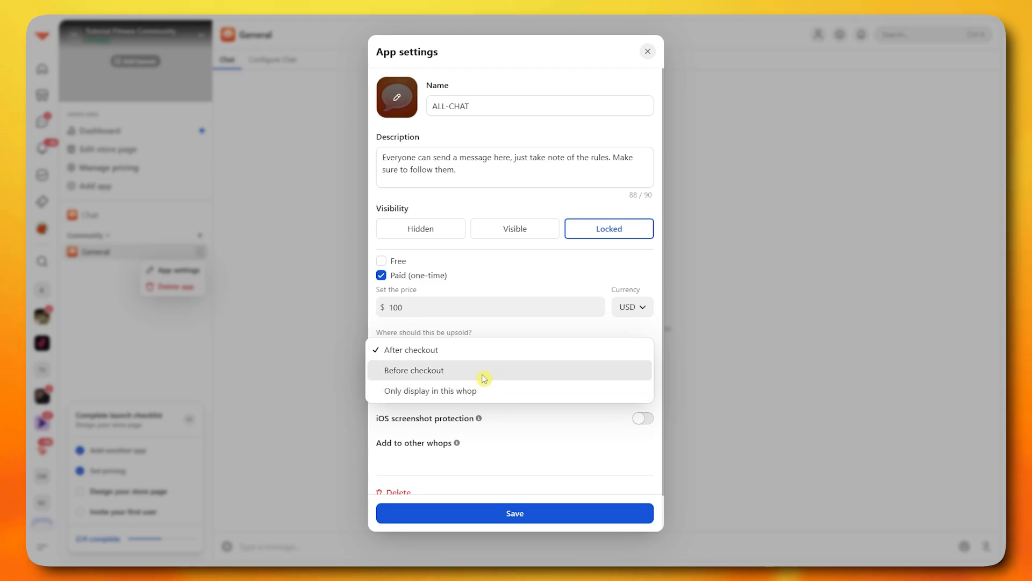
{"action": "left_click", "coordinate": [519, 330]}
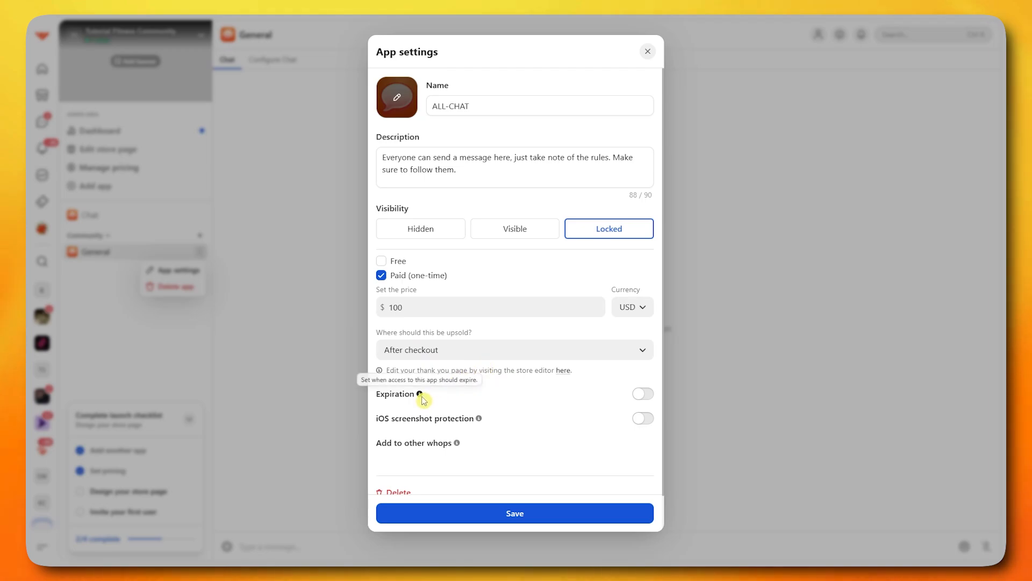
Try the chat's Expiration and iOS screenshot protection options, and switch both off again.
{"action": "left_click", "coordinate": [643, 394]}
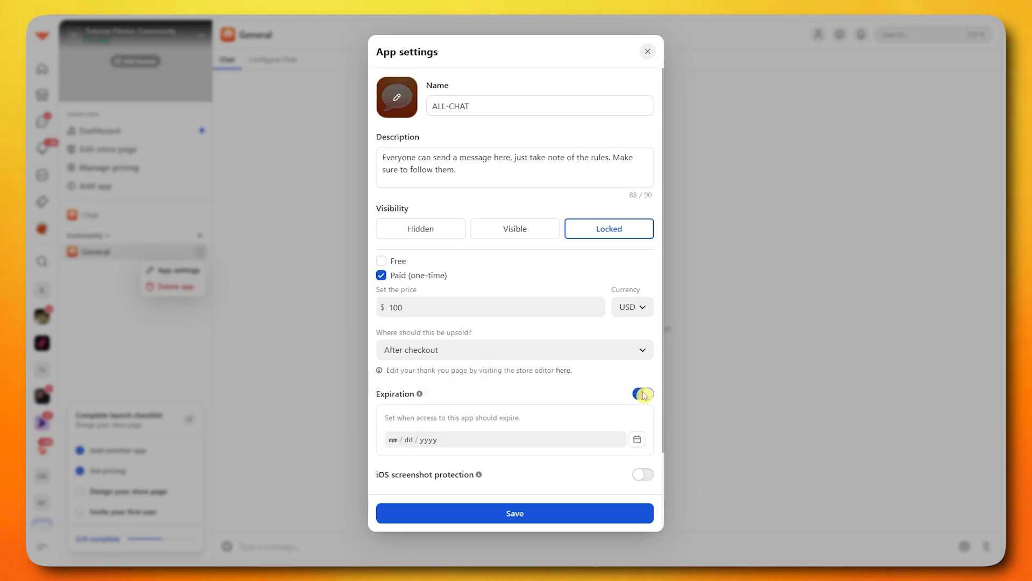
{"action": "scroll", "coordinate": [465, 420], "scroll_direction": "down", "scroll_amount": 2}
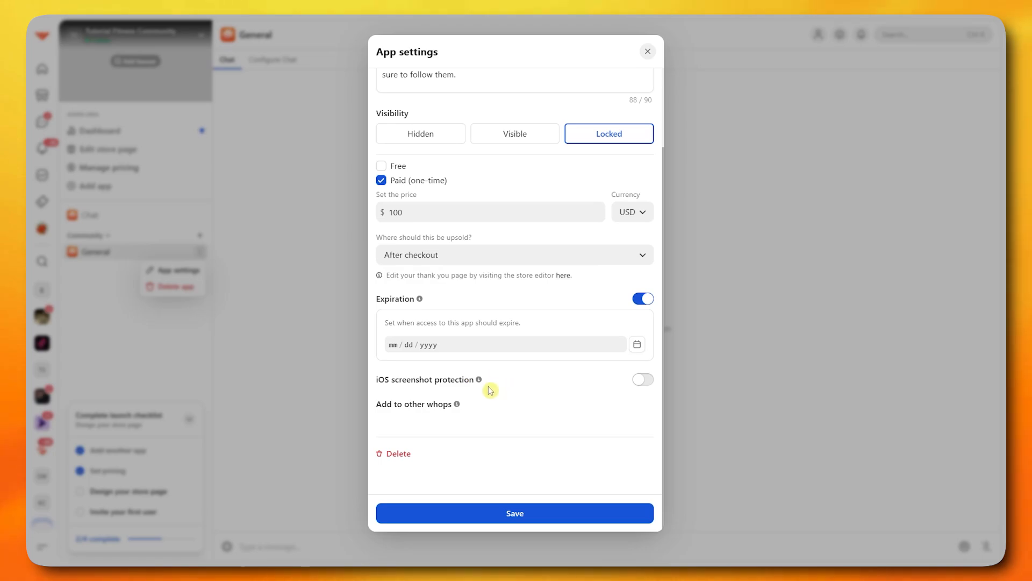
{"action": "left_click", "coordinate": [641, 381]}
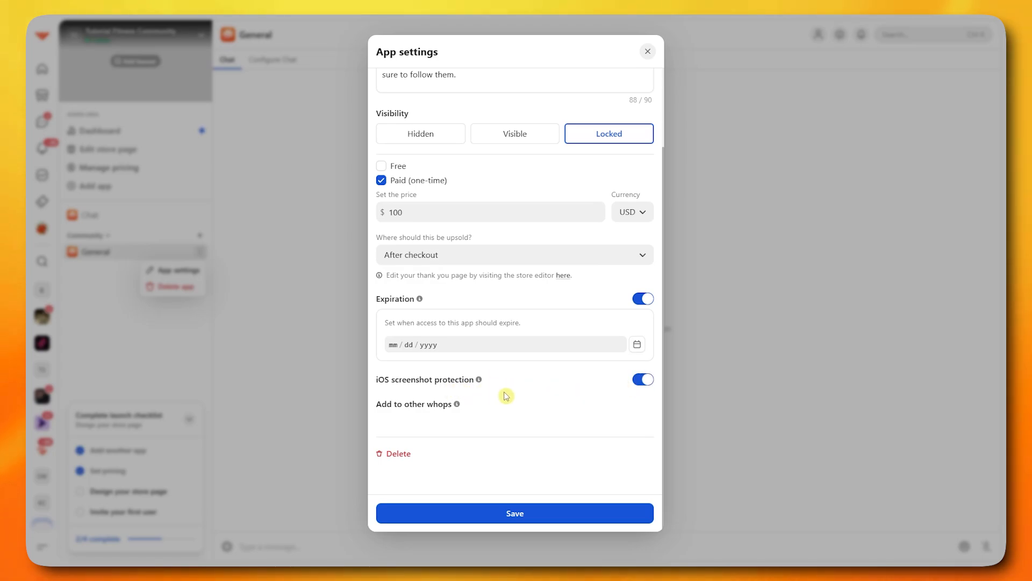
{"action": "left_click", "coordinate": [643, 380]}
{"action": "scroll", "coordinate": [614, 381], "scroll_direction": "up", "scroll_amount": 2}
{"action": "left_click", "coordinate": [644, 394]}
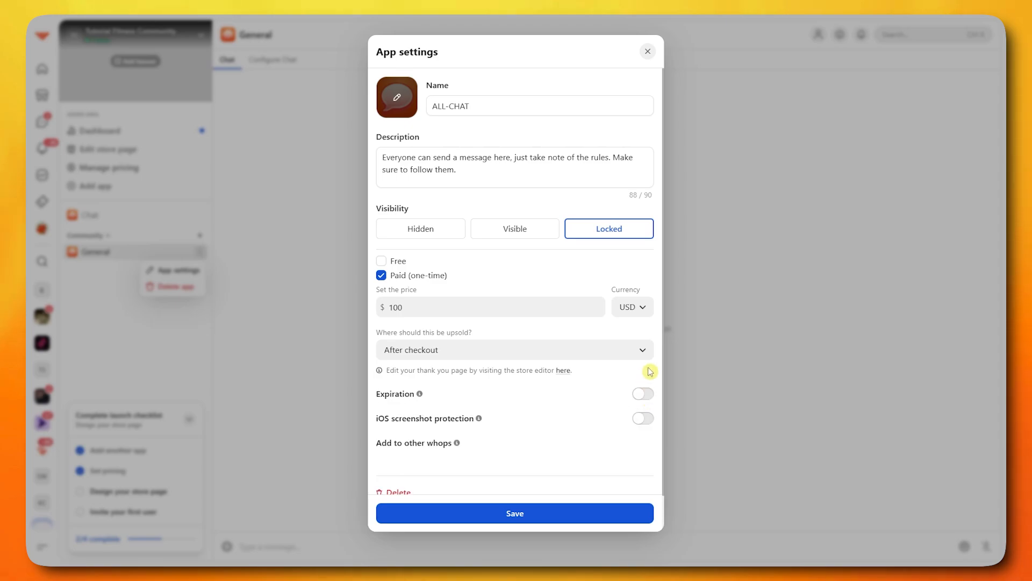
Set the chat's visibility to Visible and save the app settings.
{"action": "left_click", "coordinate": [516, 230]}
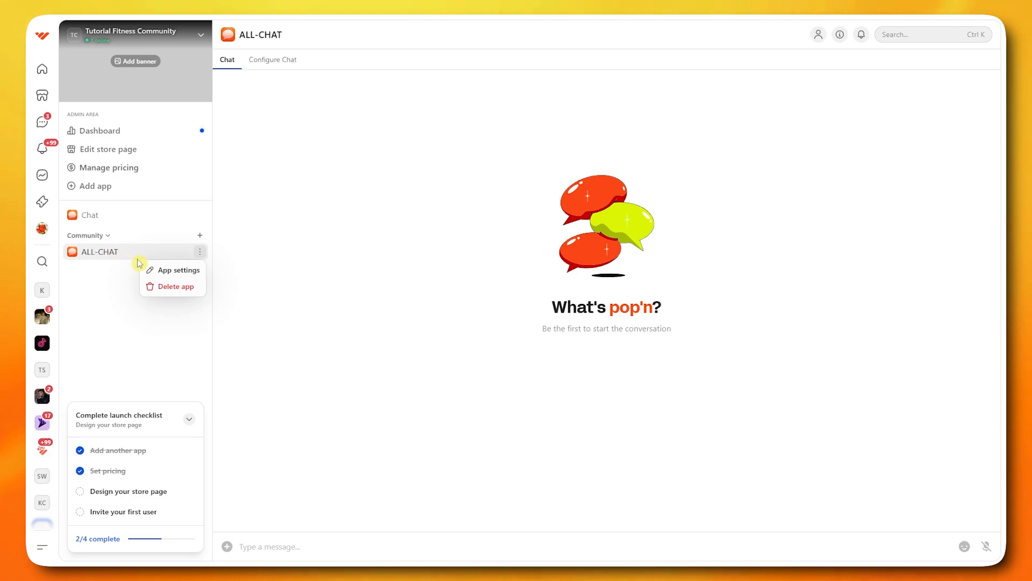
{"action": "left_click", "coordinate": [284, 256]}
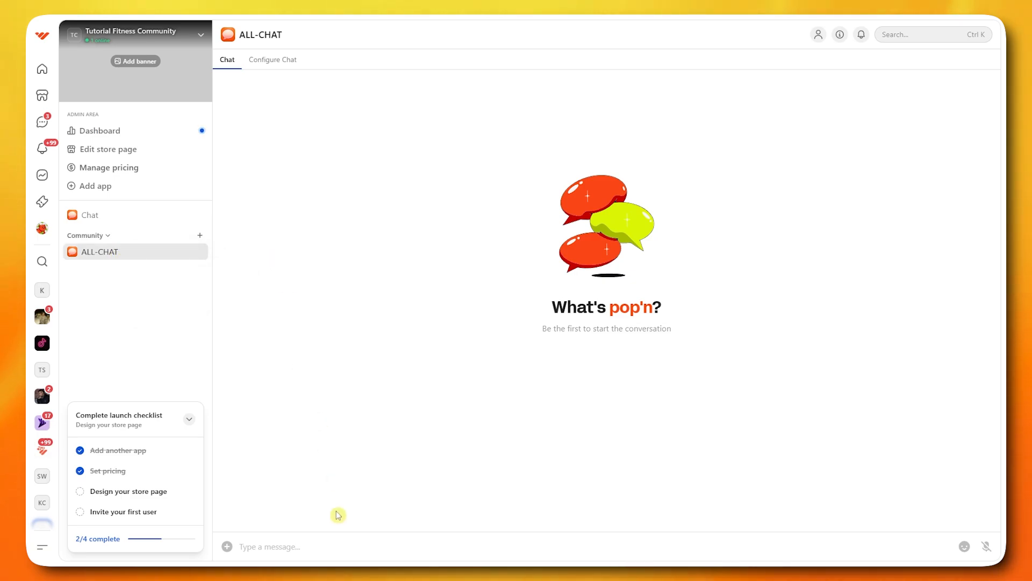
Send the message "hi" in ALL-CHAT.
{"action": "left_click", "coordinate": [307, 545]}
{"action": "type", "text": "hi"}
{"action": "key", "text": "Return"}
{"action": "mouse_move", "coordinate": [967, 103]}
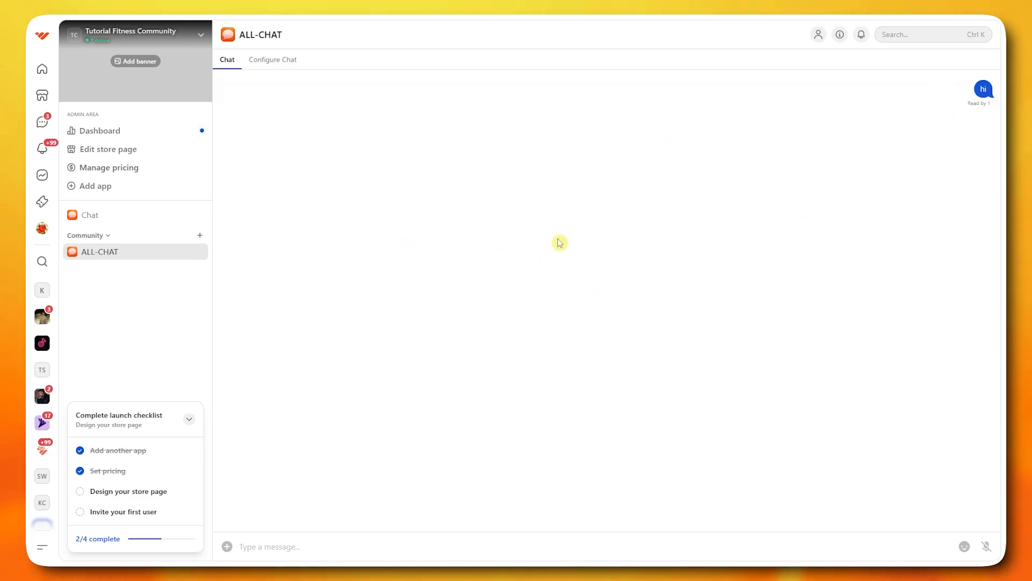
Enable Block URLs and Block Media in the ALL-CHAT configuration.
{"action": "left_click", "coordinate": [272, 60]}
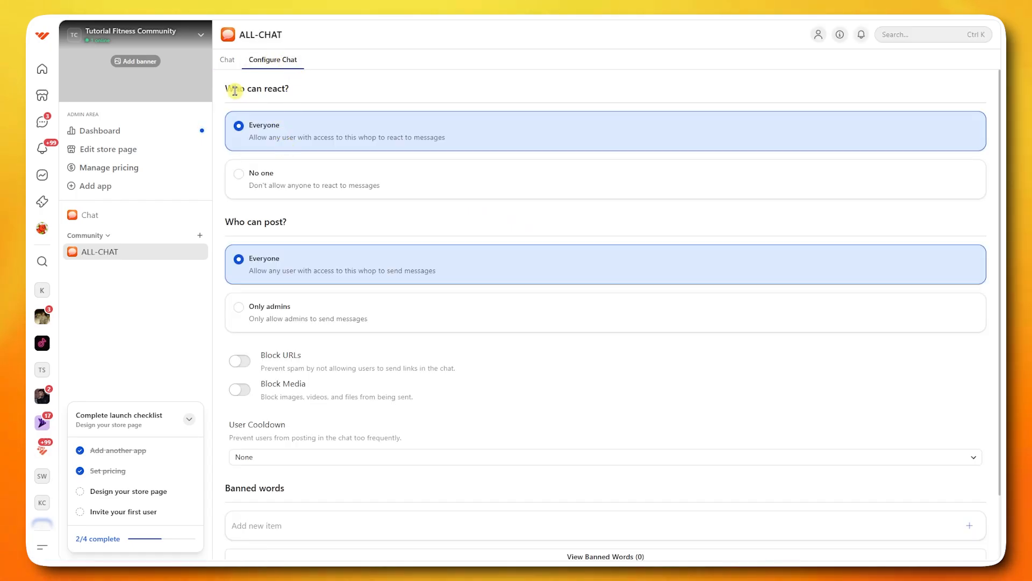
{"action": "scroll", "coordinate": [310, 306], "scroll_direction": "down", "scroll_amount": 2}
{"action": "scroll", "coordinate": [261, 306], "scroll_direction": "up", "scroll_amount": 2}
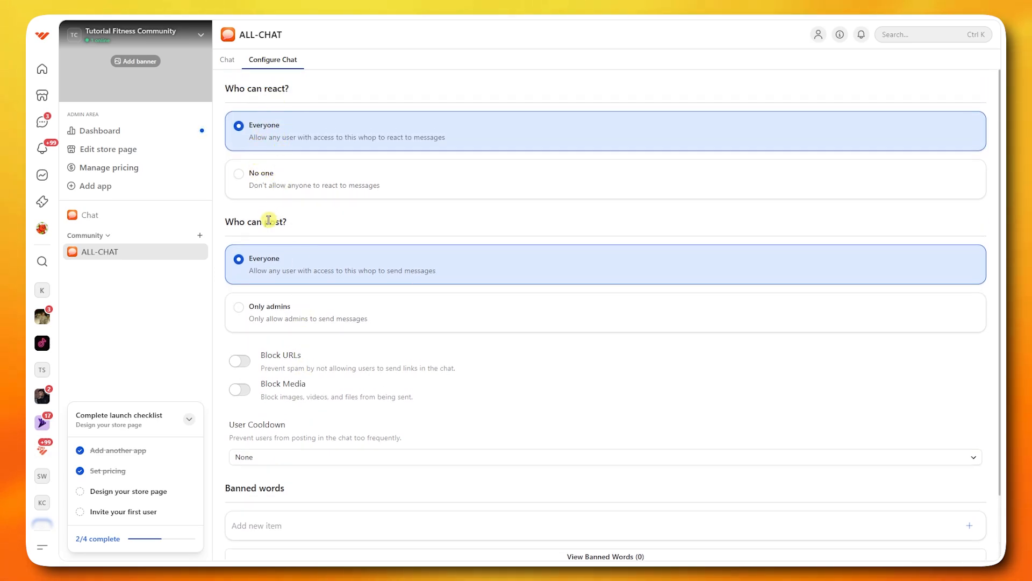
{"action": "scroll", "coordinate": [289, 312], "scroll_direction": "down", "scroll_amount": 1}
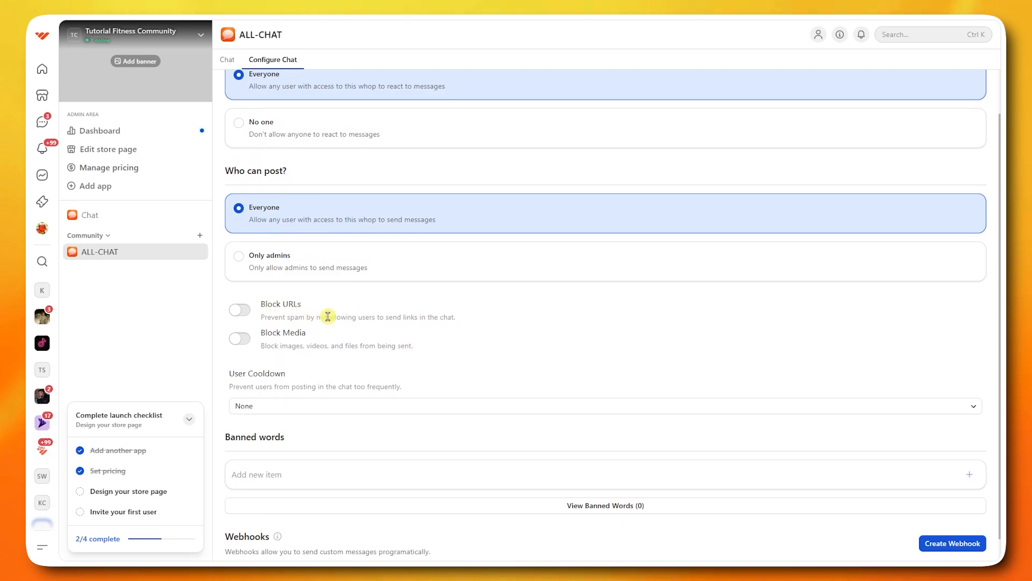
{"action": "left_click", "coordinate": [240, 310]}
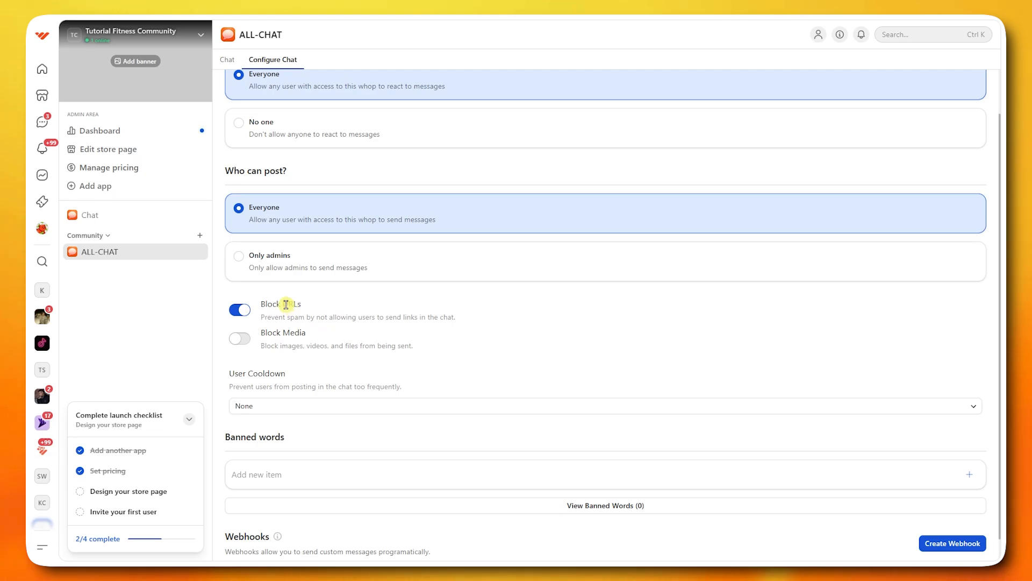
{"action": "left_click", "coordinate": [246, 343]}
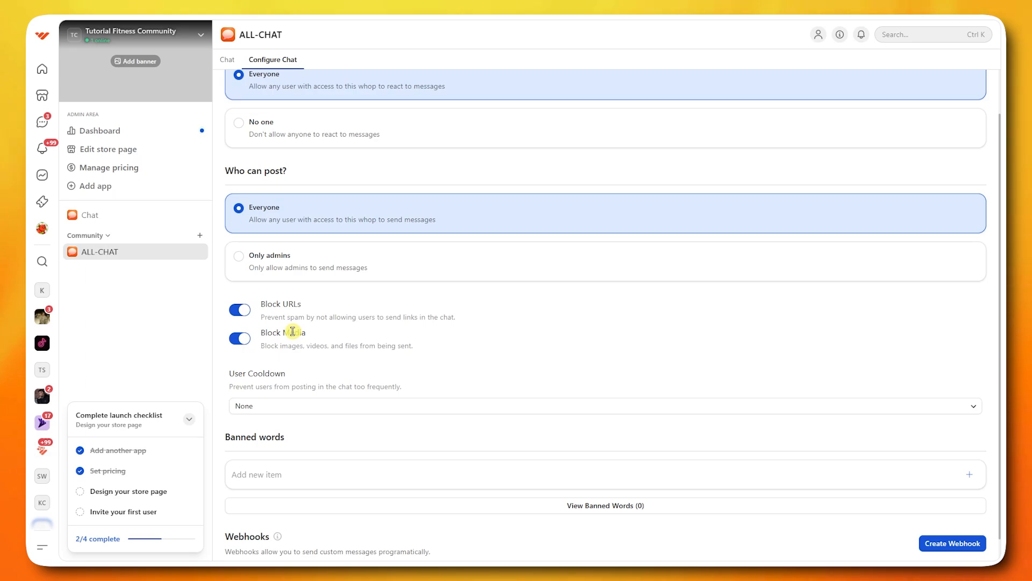
Set the User Cooldown of ALL-CHAT to 10 seconds.
{"action": "scroll", "coordinate": [288, 362], "scroll_direction": "down", "scroll_amount": 1}
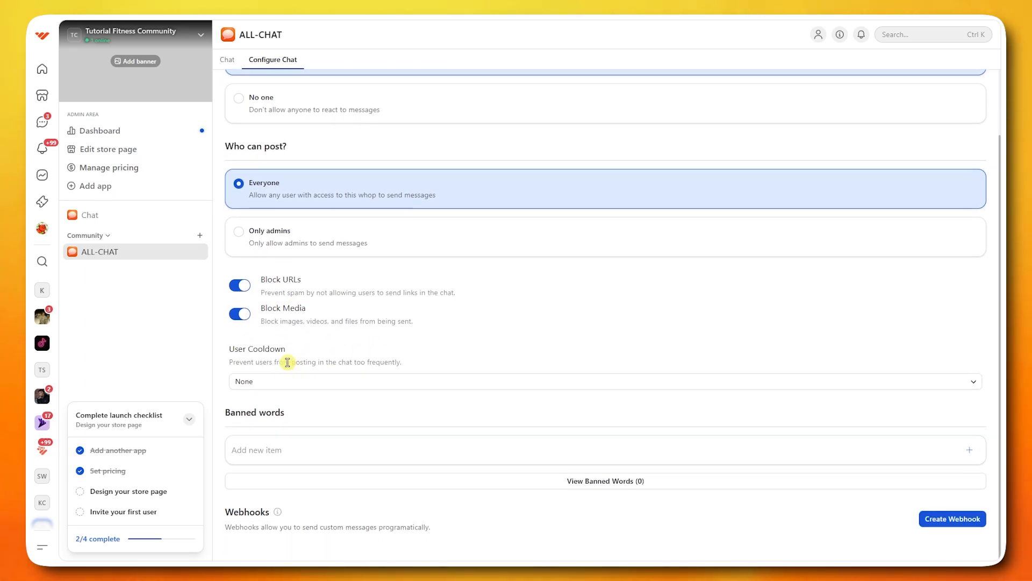
{"action": "left_click", "coordinate": [284, 382]}
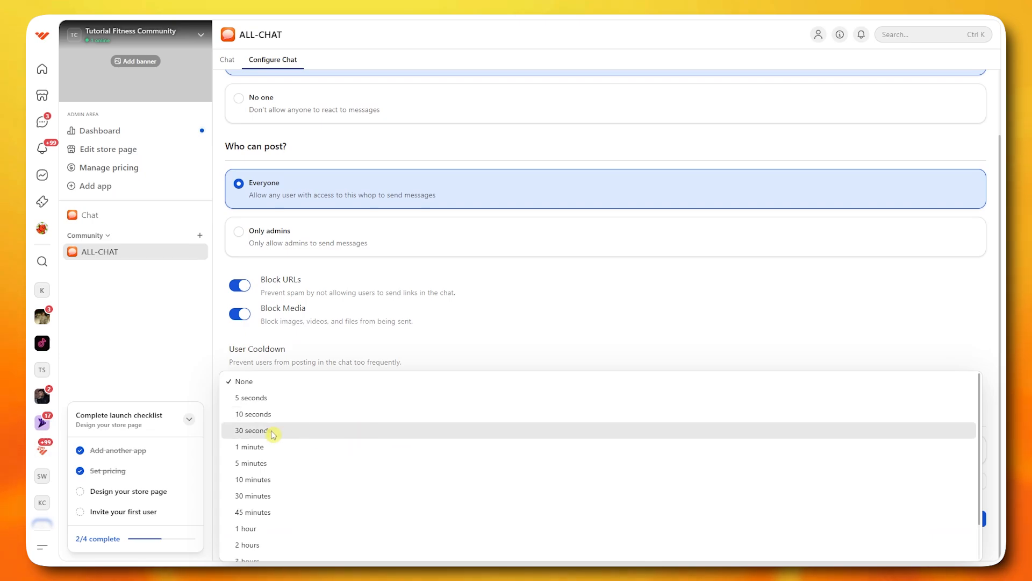
{"action": "left_click", "coordinate": [266, 372]}
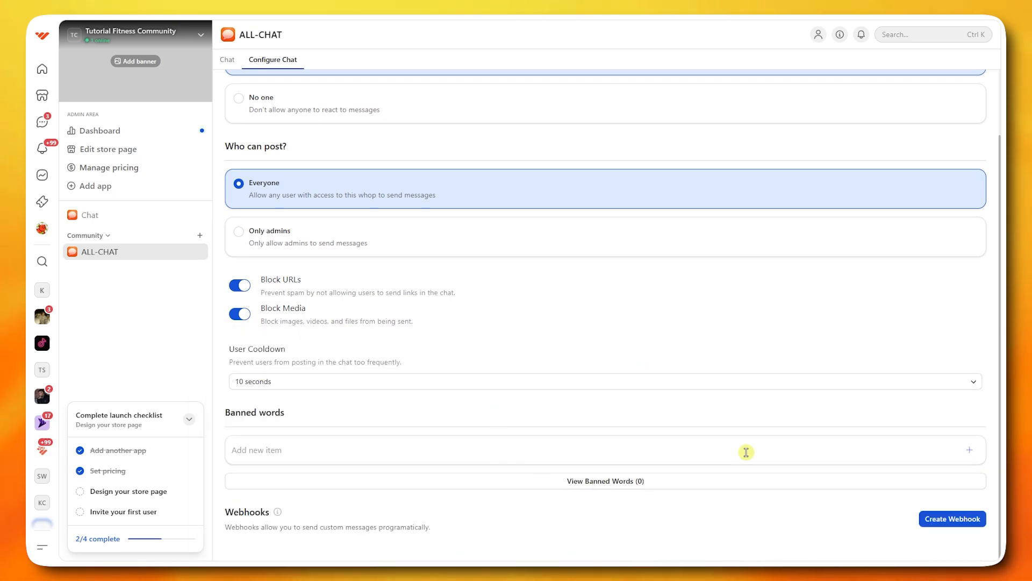
Add the Forums app to the whop from the App Store.
{"action": "scroll", "coordinate": [472, 357], "scroll_direction": "up", "scroll_amount": 3}
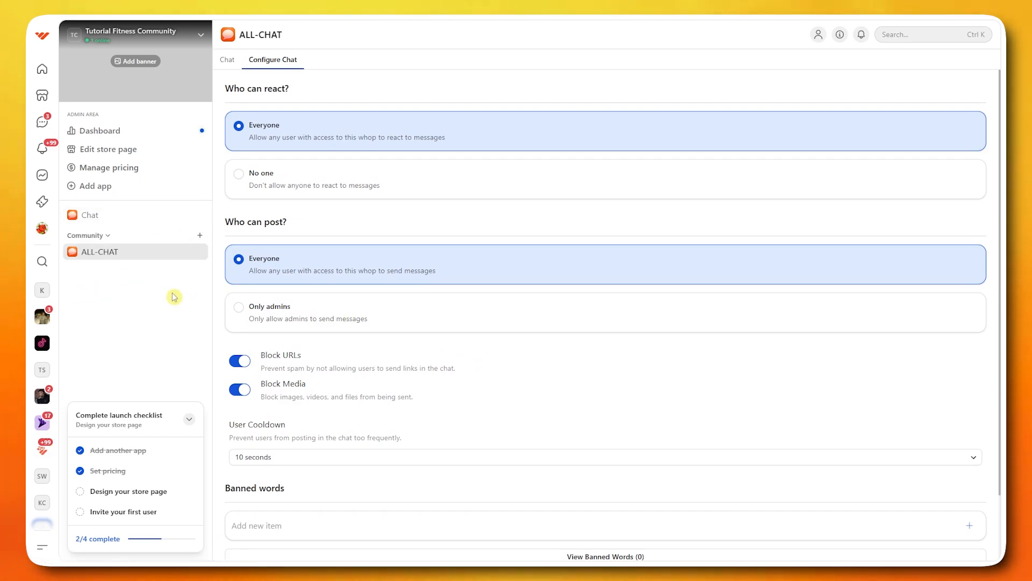
{"action": "left_click", "coordinate": [200, 237]}
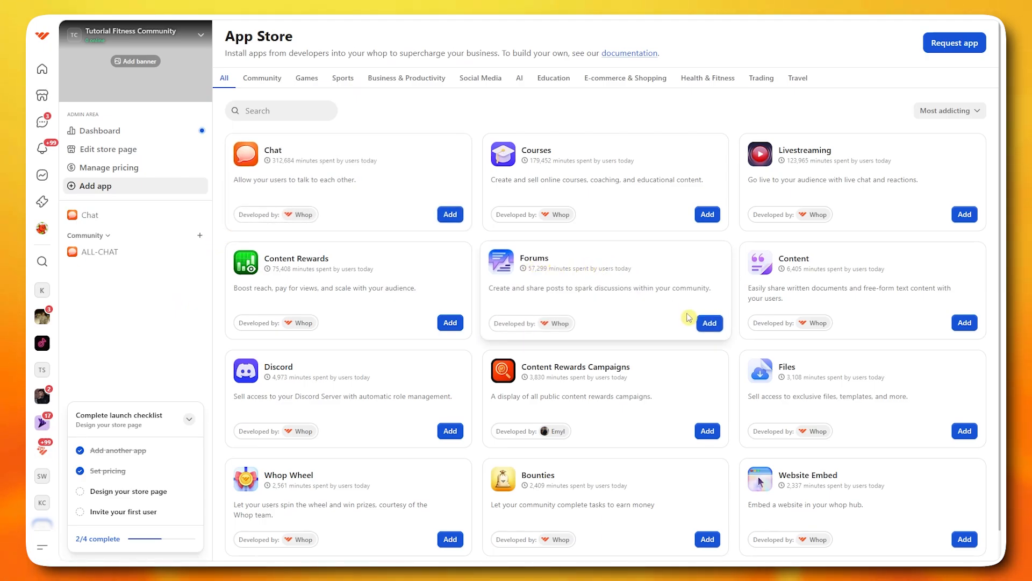
{"action": "left_click", "coordinate": [707, 323]}
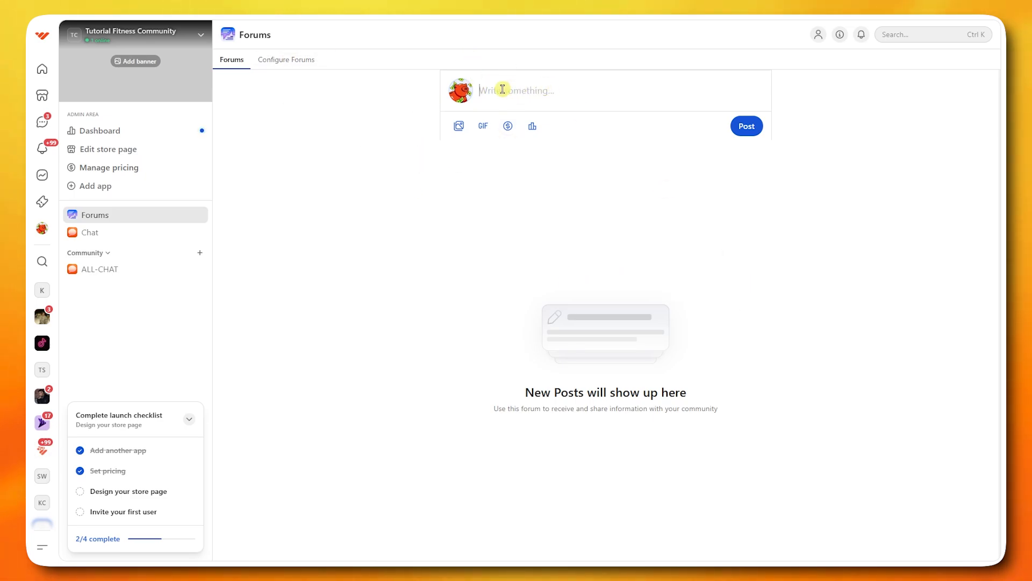
Examine the forum's configuration options for banner image, posting and commenting permissions, email notifications and Discord webhook.
{"action": "left_click", "coordinate": [286, 60]}
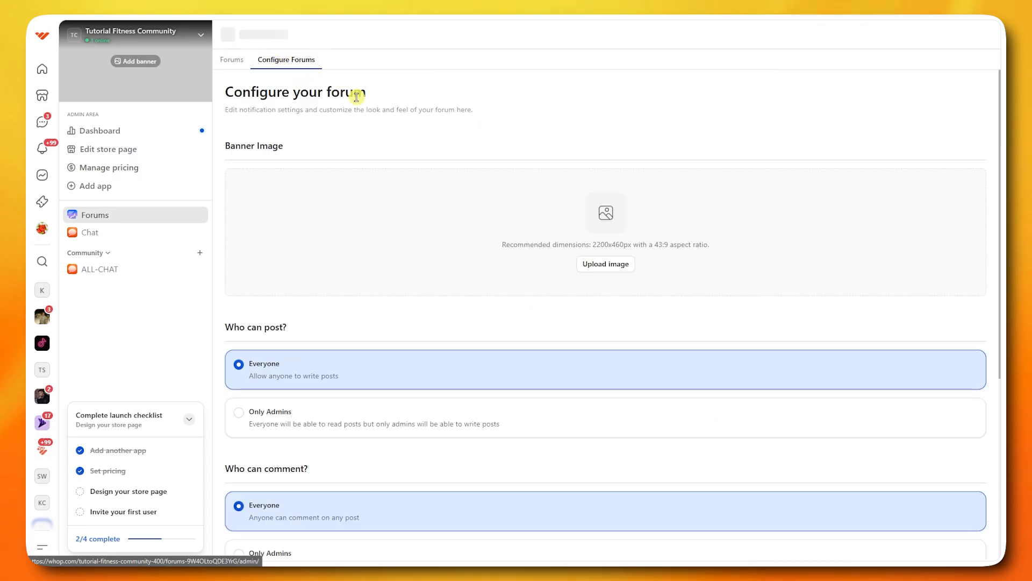
{"action": "scroll", "coordinate": [330, 359], "scroll_direction": "down", "scroll_amount": 5}
{"action": "scroll", "coordinate": [292, 152], "scroll_direction": "up", "scroll_amount": 5}
{"action": "scroll", "coordinate": [297, 196], "scroll_direction": "down", "scroll_amount": 3}
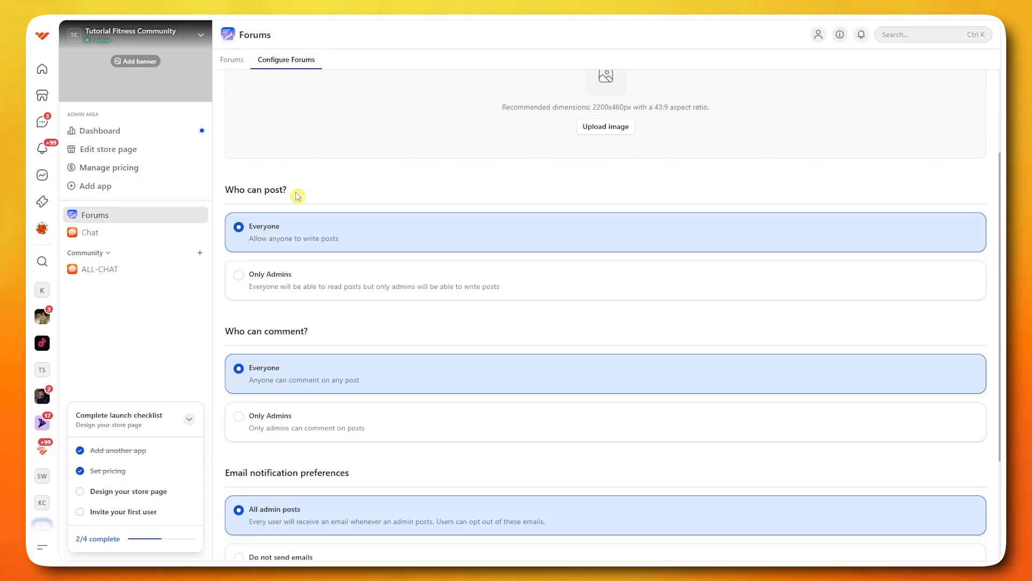
{"action": "scroll", "coordinate": [298, 196], "scroll_direction": "down", "scroll_amount": 3}
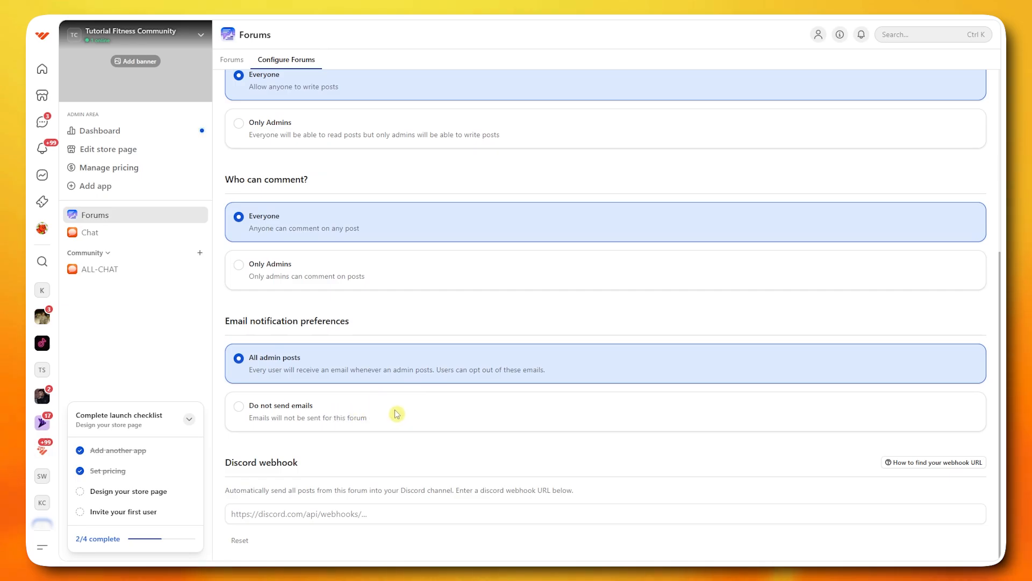
{"action": "scroll", "coordinate": [396, 414], "scroll_direction": "up", "scroll_amount": 5}
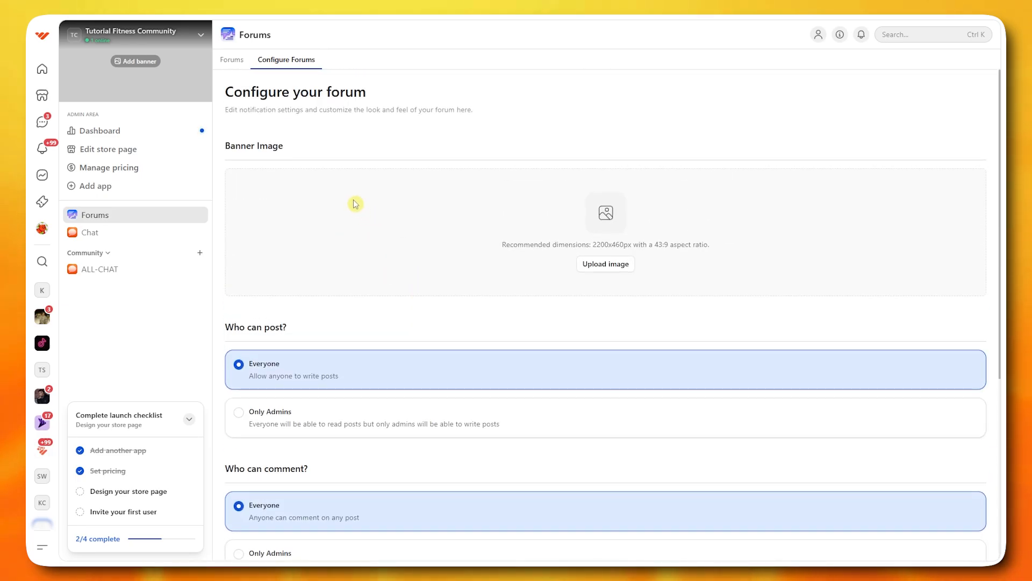
{"action": "left_click", "coordinate": [240, 62]}
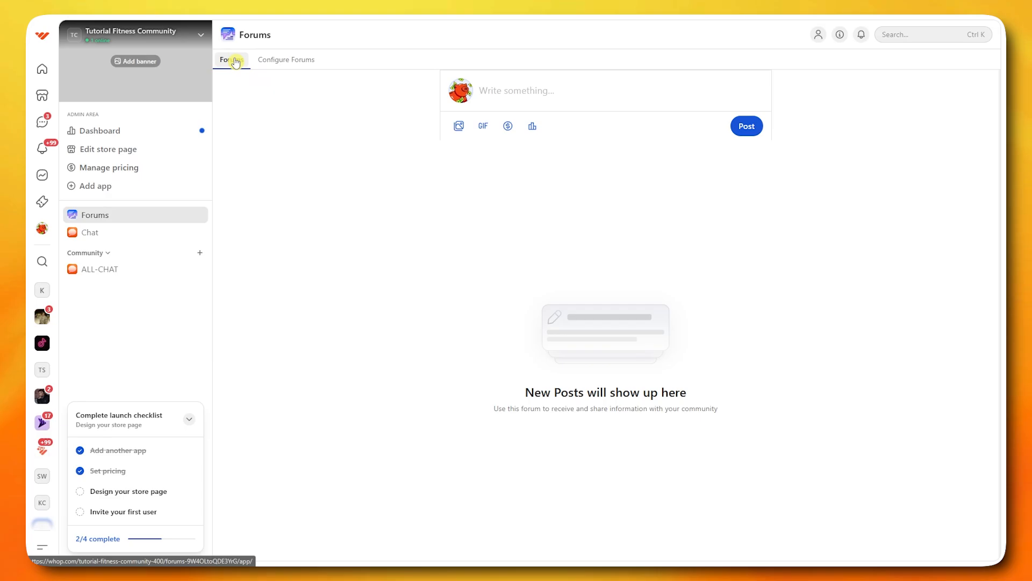
{"action": "left_click", "coordinate": [273, 63]}
{"action": "left_click", "coordinate": [229, 61]}
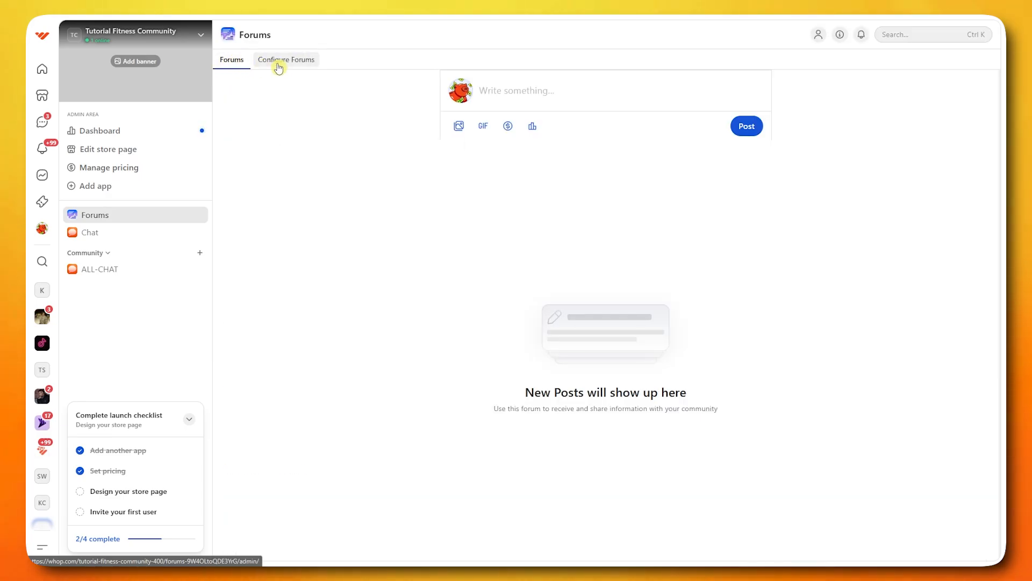
Upload the Pexels JPG photo from the Downloads folder as the forum's banner image.
{"action": "left_click", "coordinate": [279, 63]}
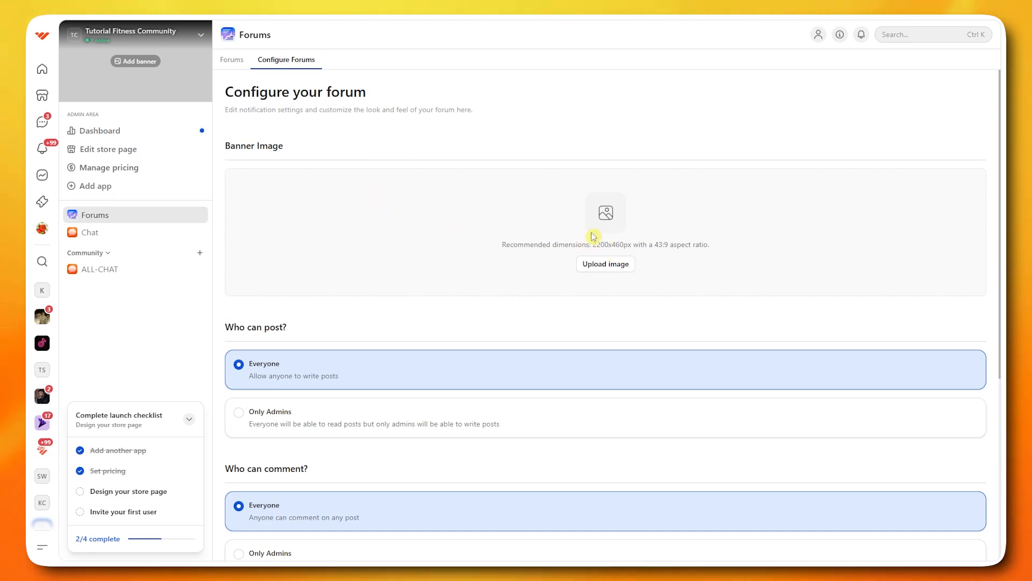
{"action": "left_click", "coordinate": [615, 263]}
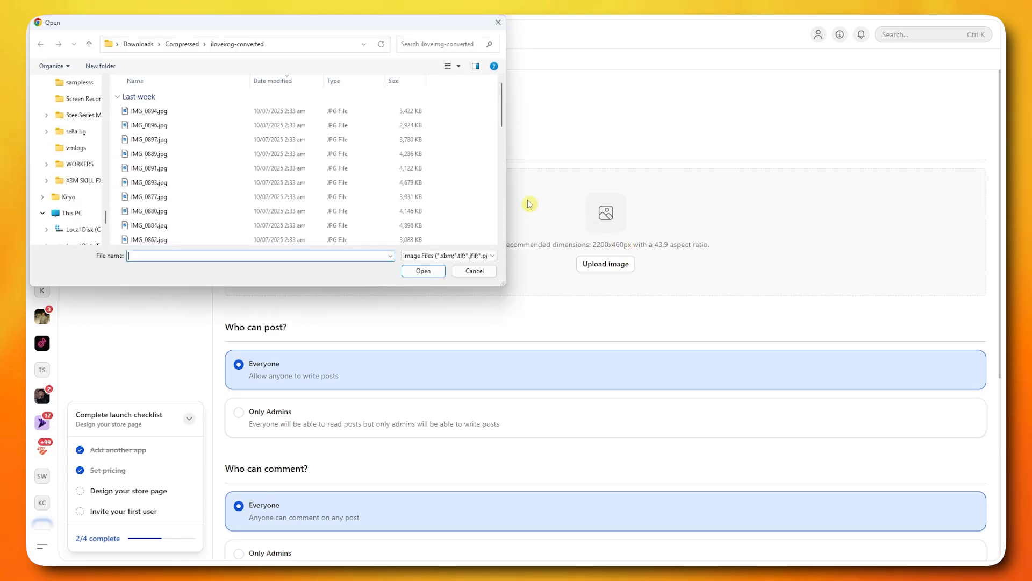
{"action": "scroll", "coordinate": [86, 177], "scroll_direction": "up", "scroll_amount": 5}
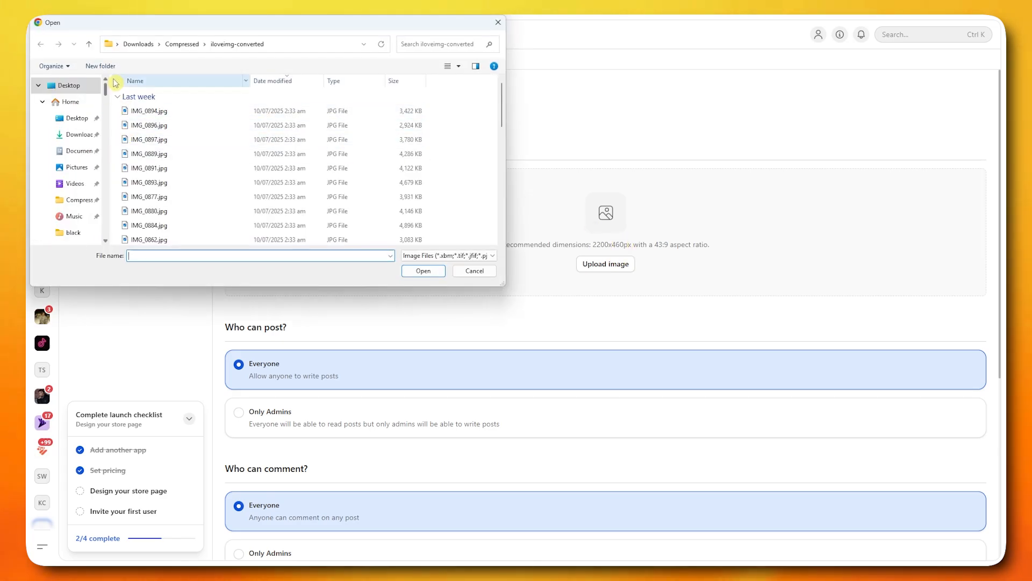
{"action": "left_click", "coordinate": [80, 133]}
{"action": "left_click", "coordinate": [148, 116]}
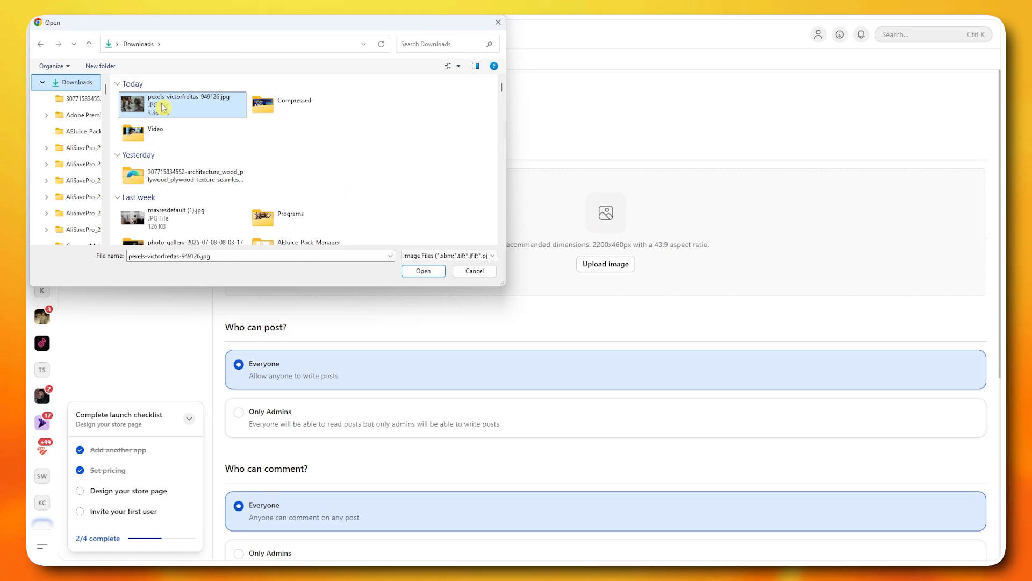
{"action": "left_click", "coordinate": [423, 270]}
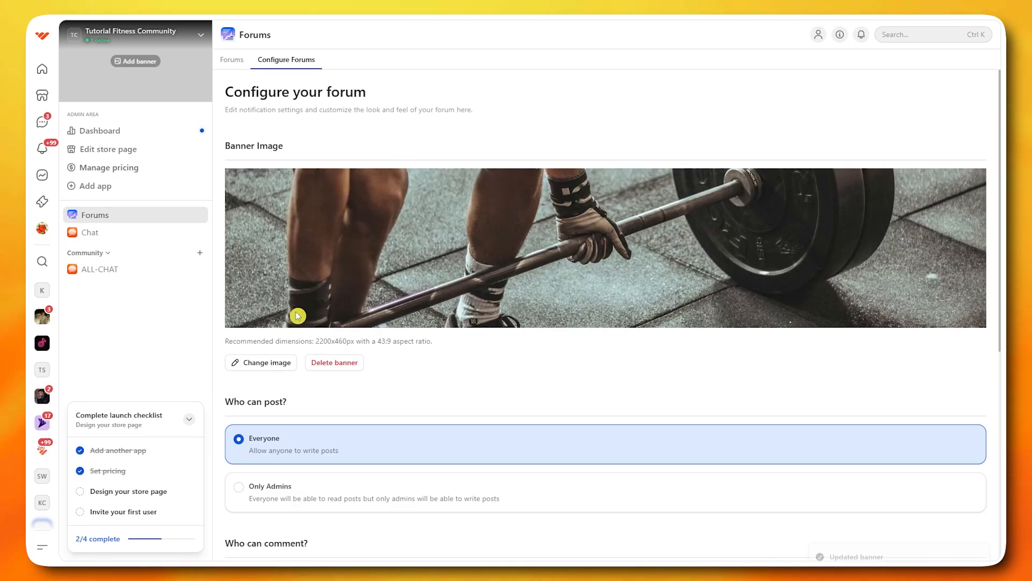
Publish the forum post "HI, WELCOME TO MY COMMUNITY!" without setting a price for it.
{"action": "left_click", "coordinate": [234, 61]}
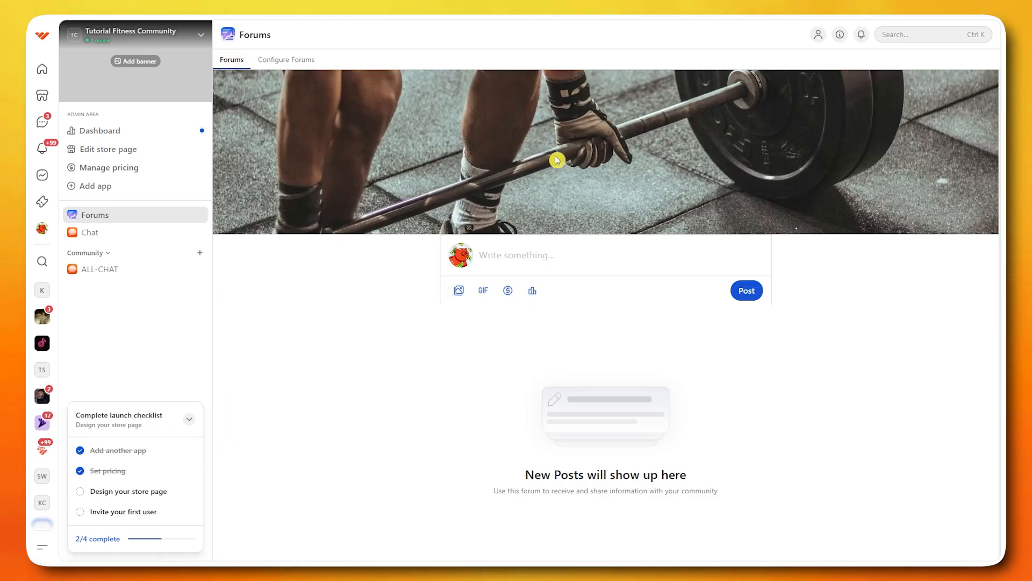
{"action": "left_click", "coordinate": [533, 255]}
{"action": "type", "text": "HI,"}
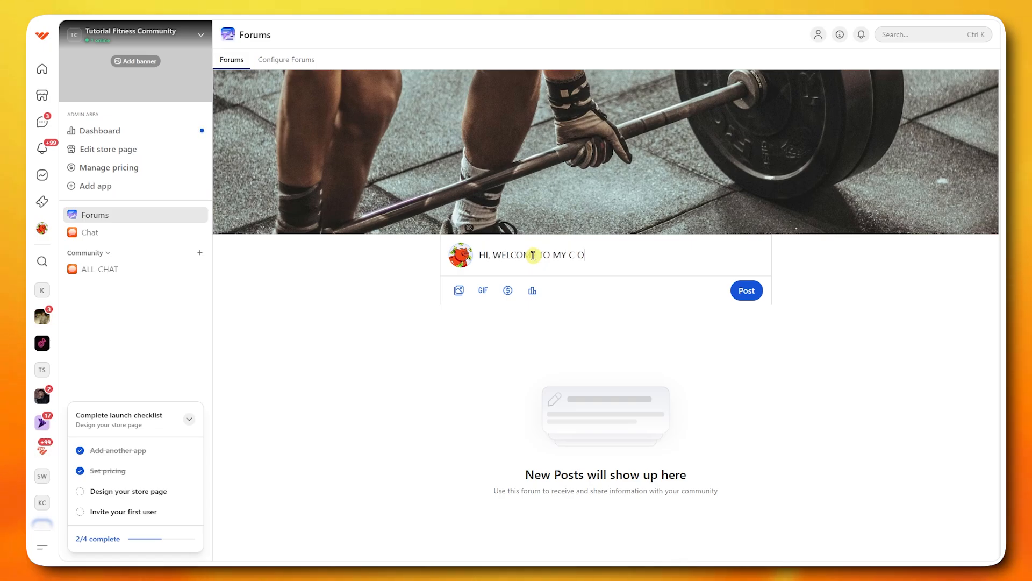
{"action": "type", "text": " WELCOME TO MY COMMUNITY!"}
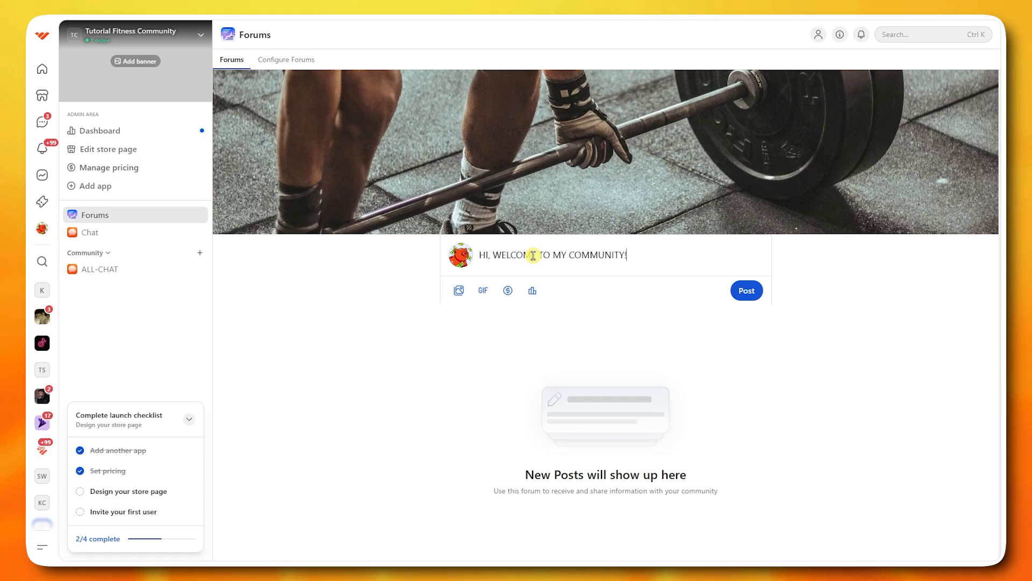
{"action": "left_click", "coordinate": [508, 292]}
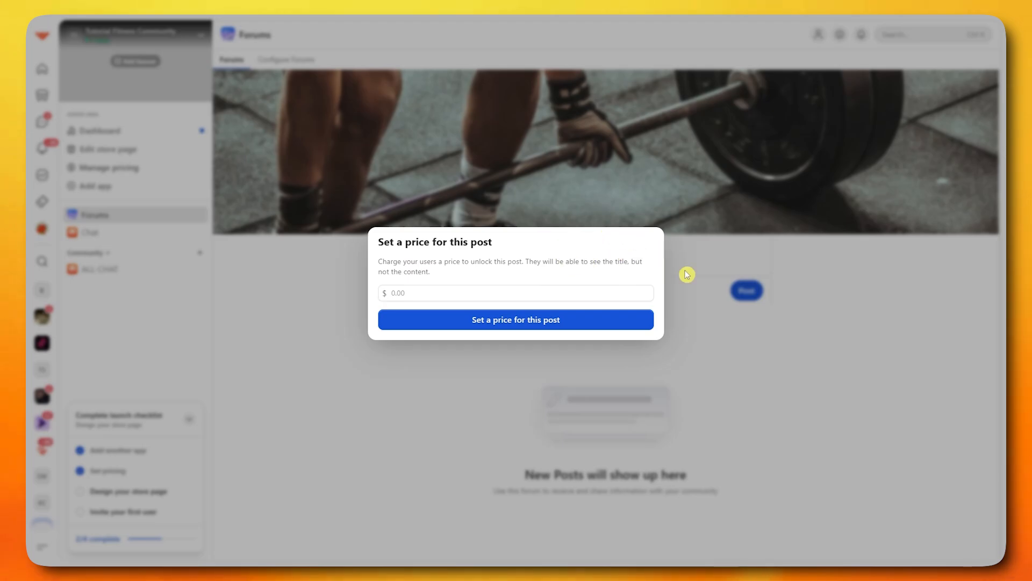
{"action": "left_click", "coordinate": [653, 202]}
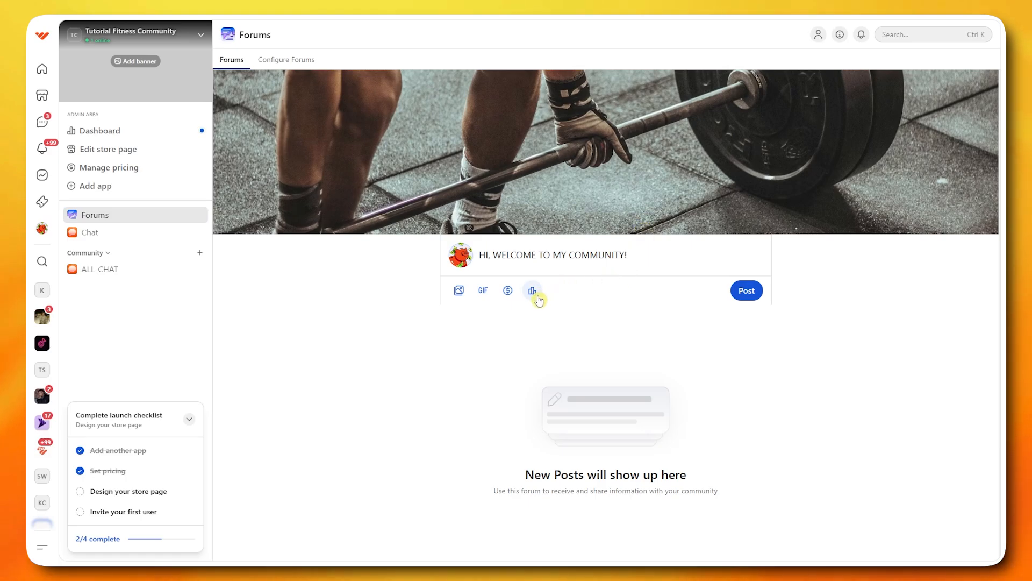
{"action": "left_click", "coordinate": [734, 296]}
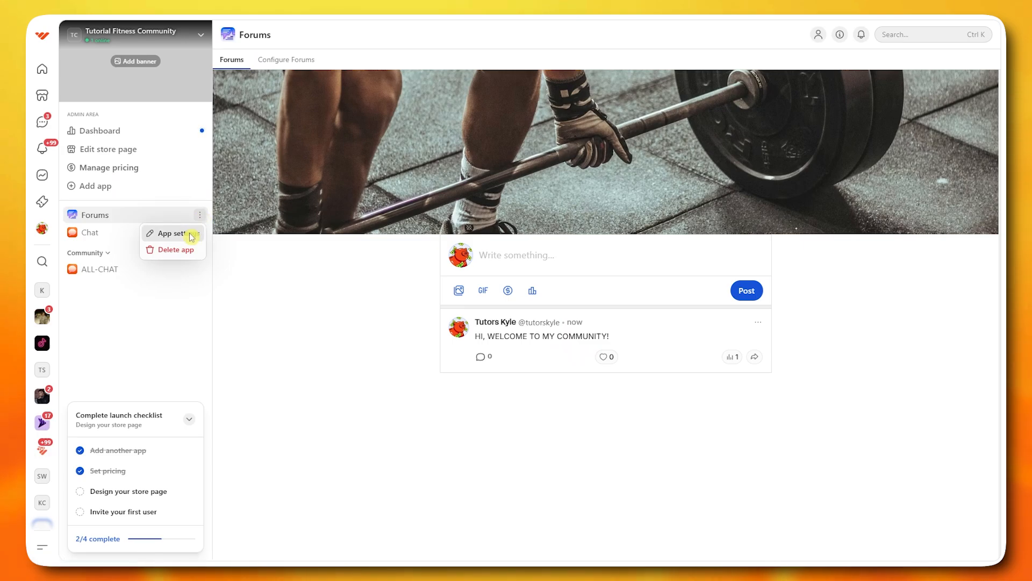
Rename the Forums app ANNOUNCEMENTS, describe it as "This is where I put all the announcements.", keep its visibility at Visible and save.
{"action": "left_click", "coordinate": [189, 233]}
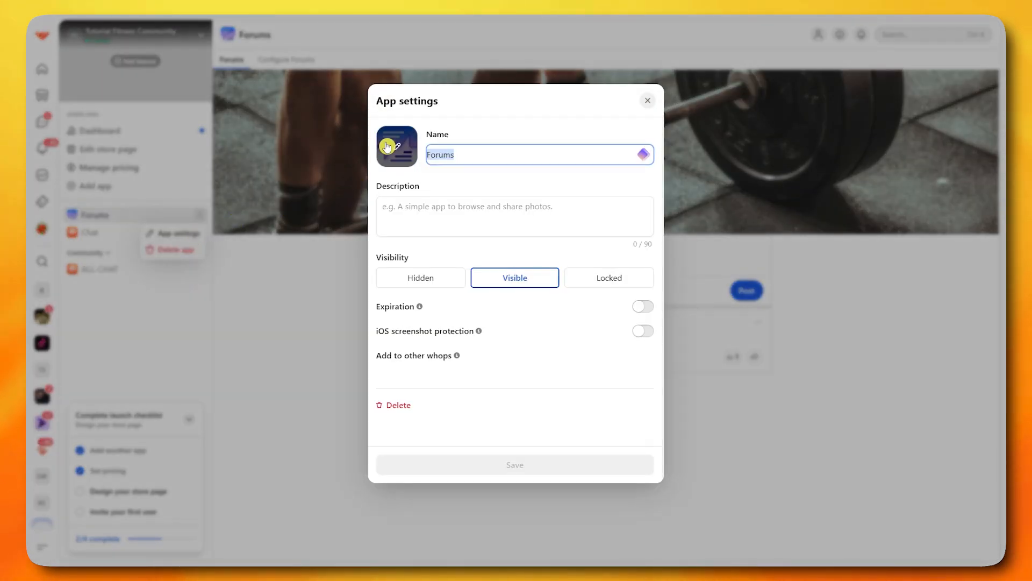
{"action": "type", "text": "an"}
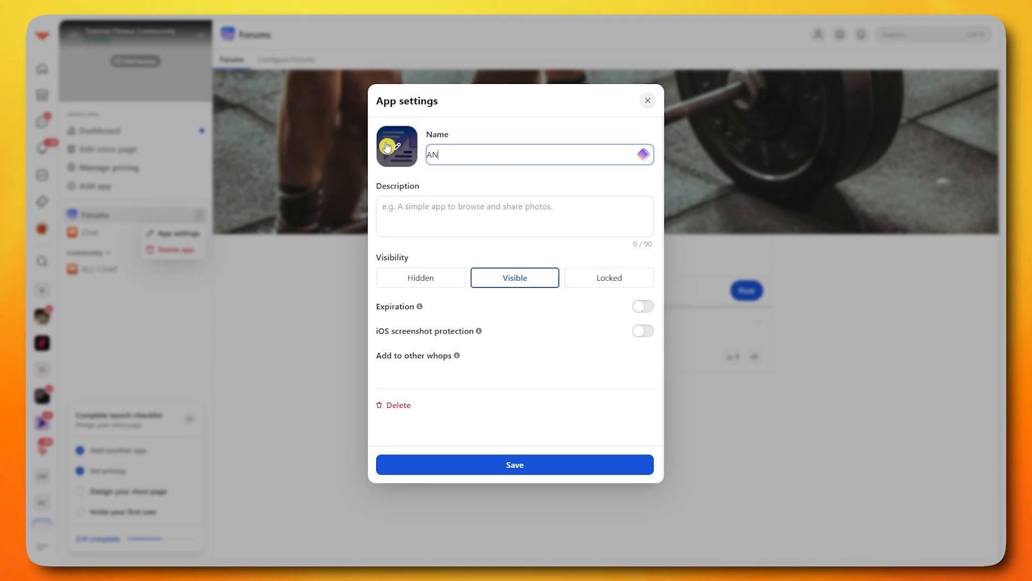
{"action": "type", "text": "NOUNCEMENTS"}
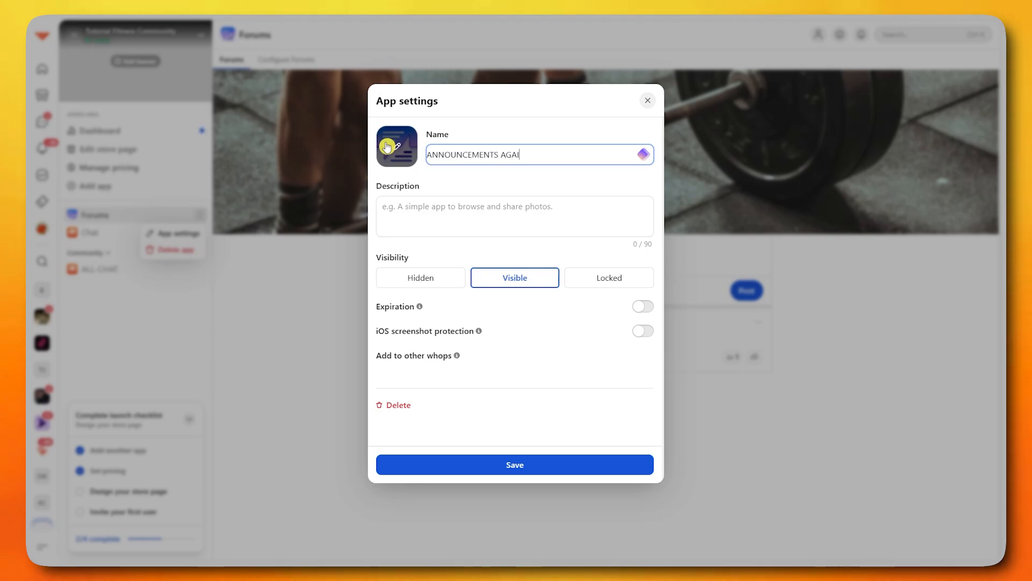
{"action": "left_click", "coordinate": [427, 207]}
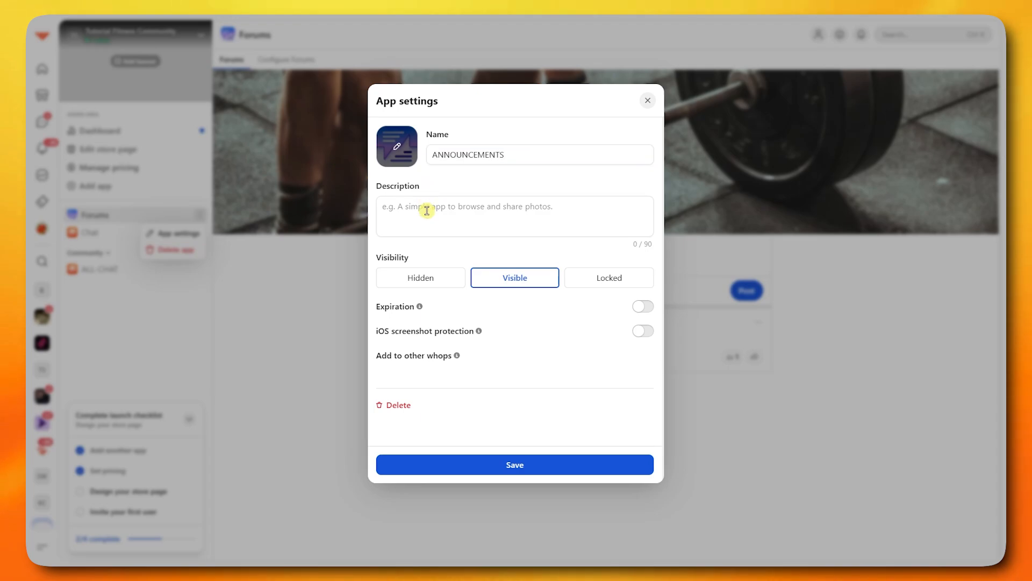
{"action": "type", "text": "This is where I put all the an"}
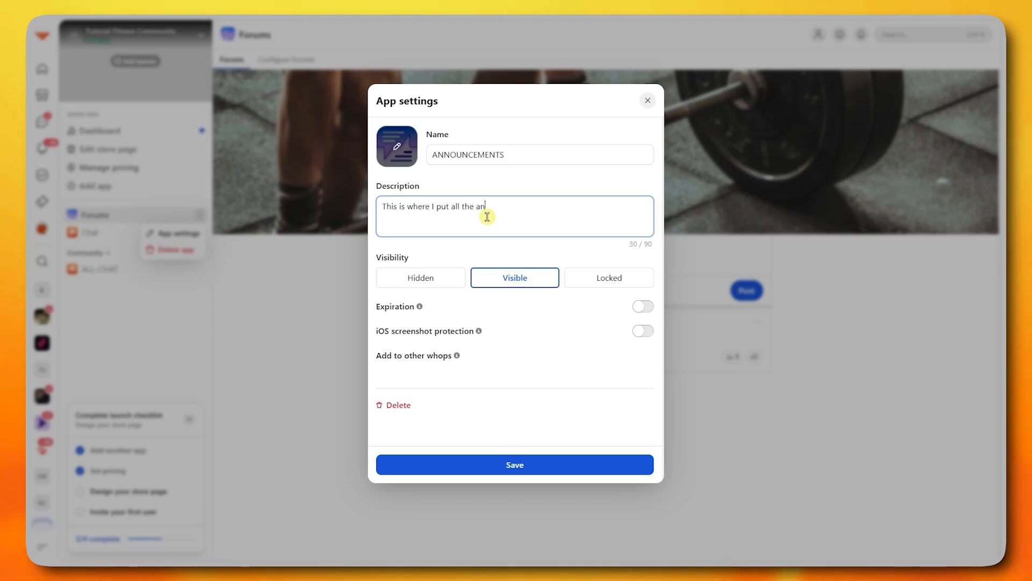
{"action": "type", "text": "cements."}
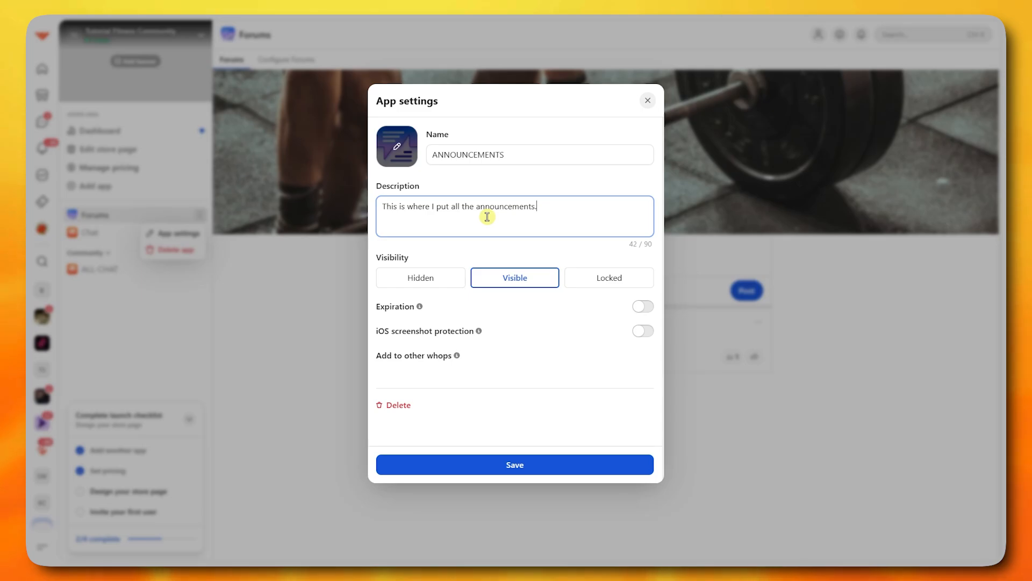
{"action": "left_click", "coordinate": [604, 281]}
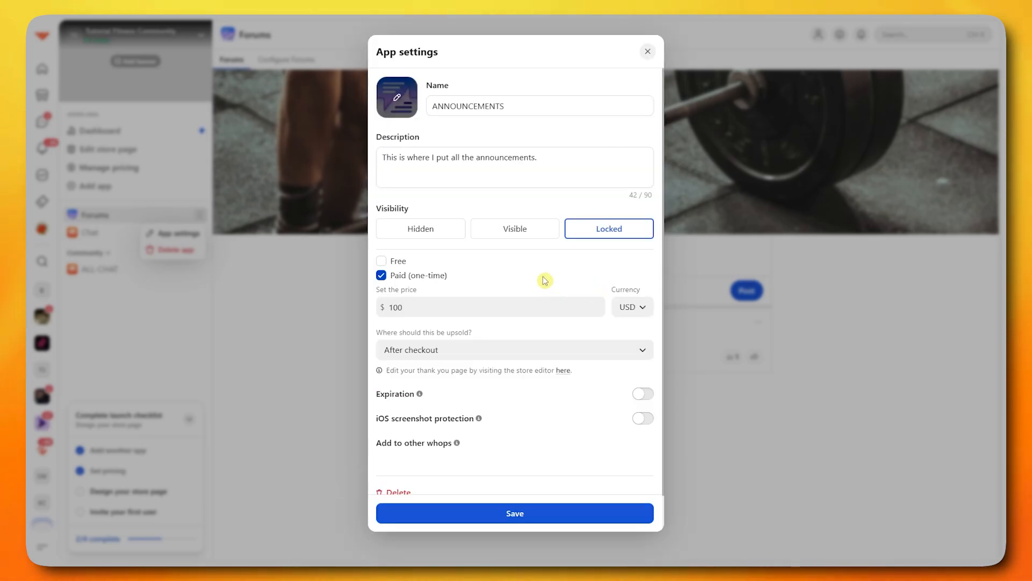
{"action": "left_click", "coordinate": [526, 232]}
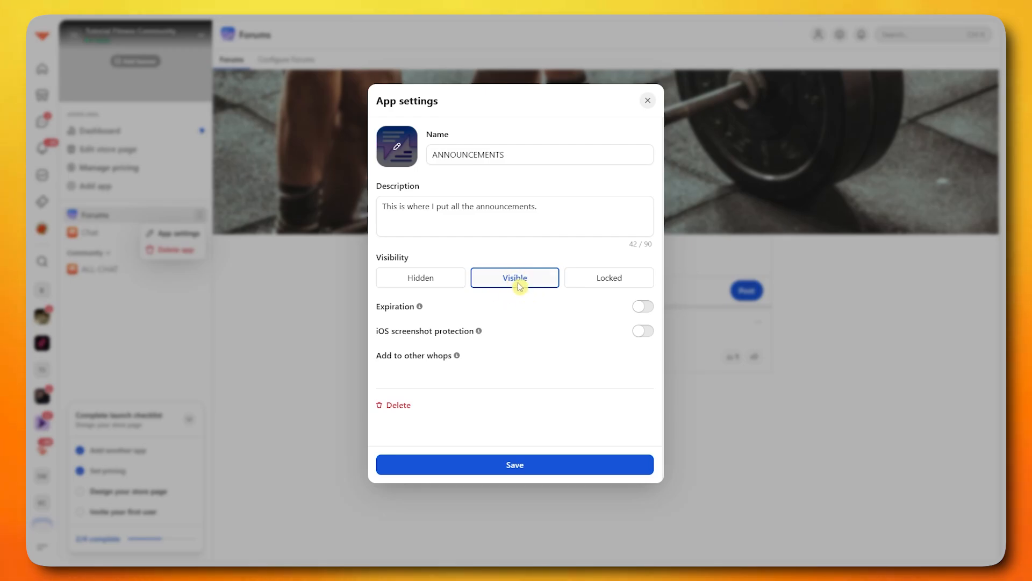
{"action": "left_click", "coordinate": [525, 463]}
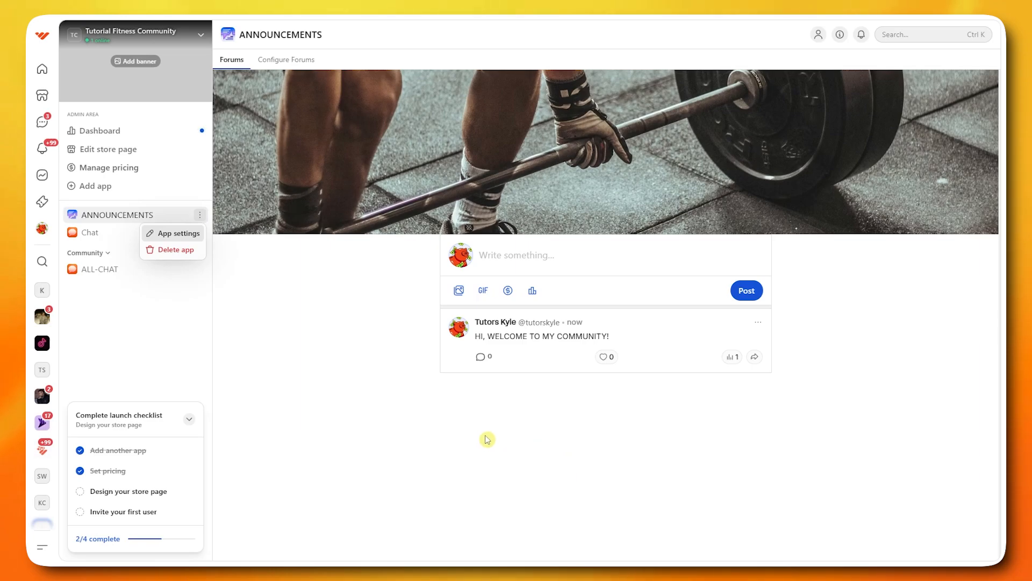
{"action": "left_click", "coordinate": [172, 305]}
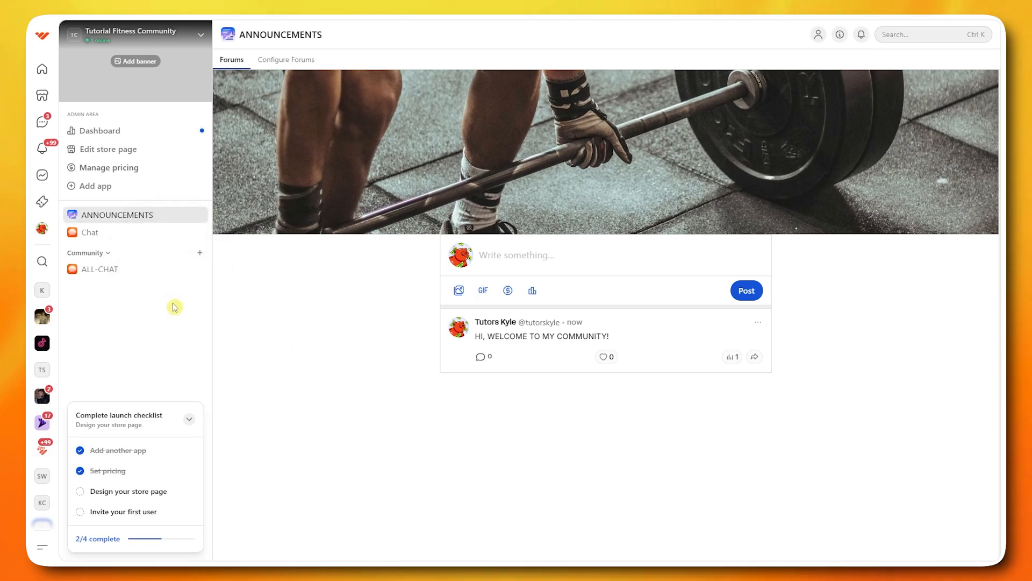
Add the Courses app to the whop from the App Store.
{"action": "left_click", "coordinate": [199, 255]}
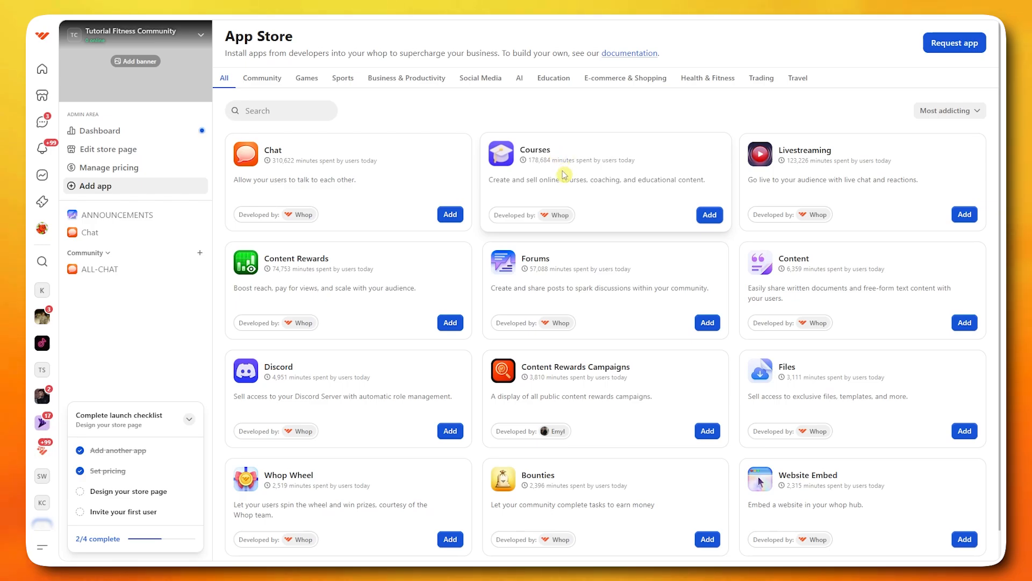
{"action": "left_click", "coordinate": [711, 216]}
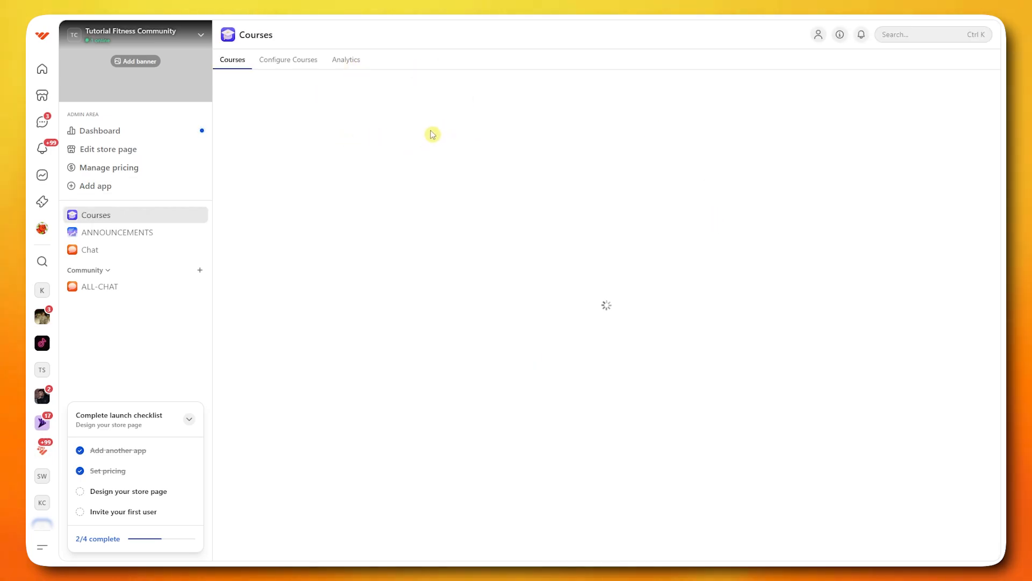
Start creating a course in the Courses app and title it "Weightloss Guide".
{"action": "left_click", "coordinate": [585, 369]}
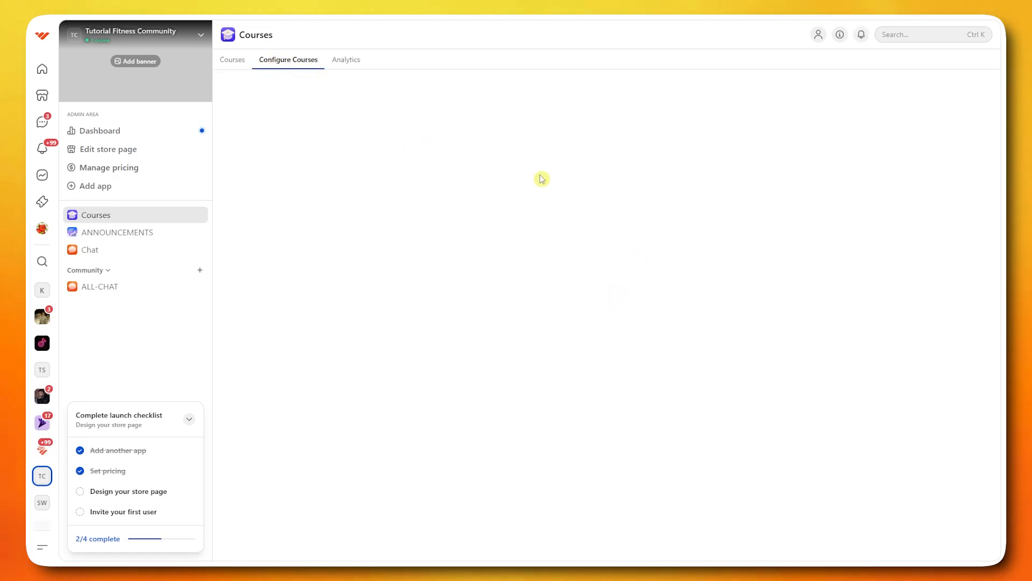
{"action": "left_click", "coordinate": [622, 422]}
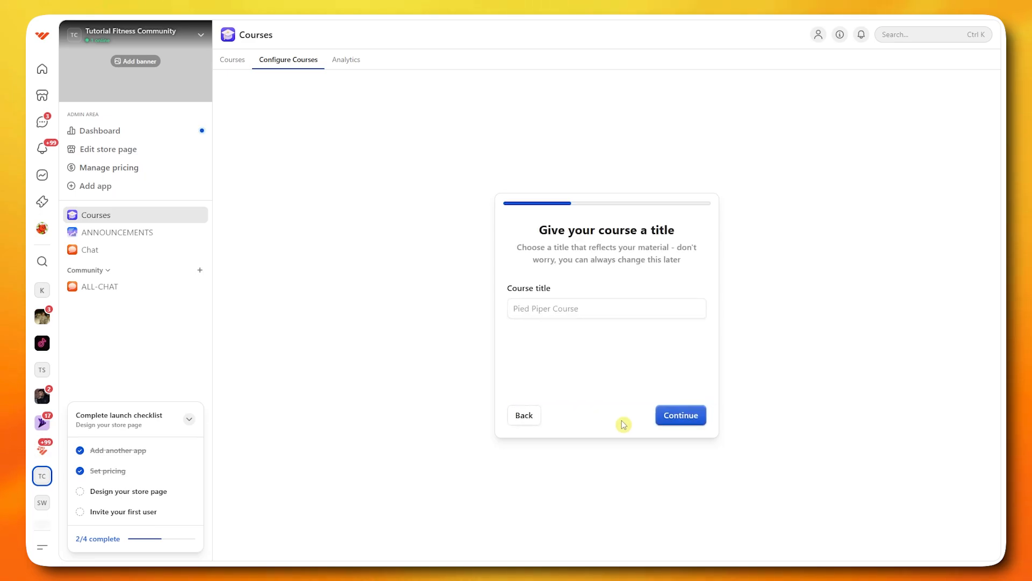
{"action": "left_click", "coordinate": [572, 307]}
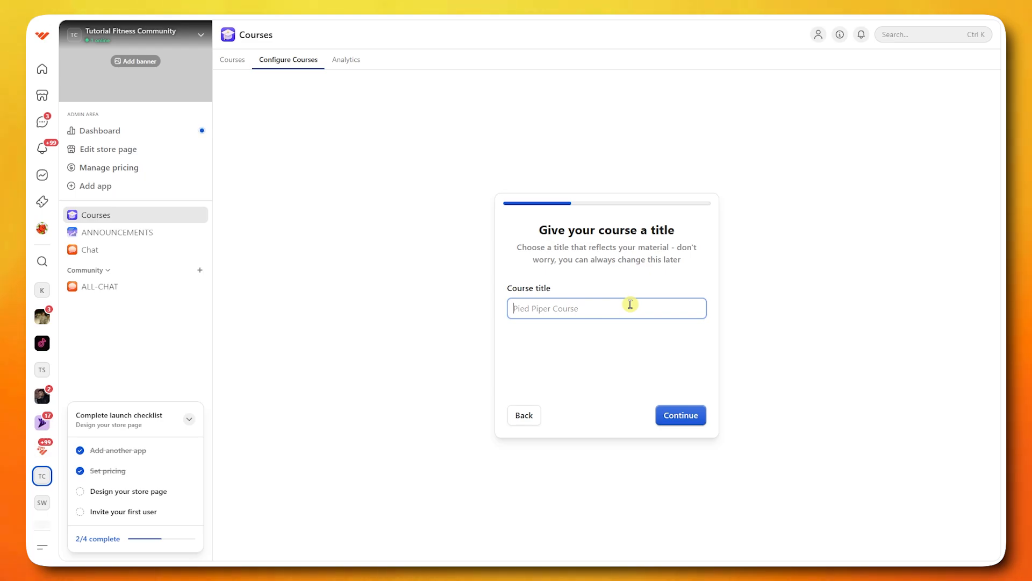
{"action": "type", "text": "B"}
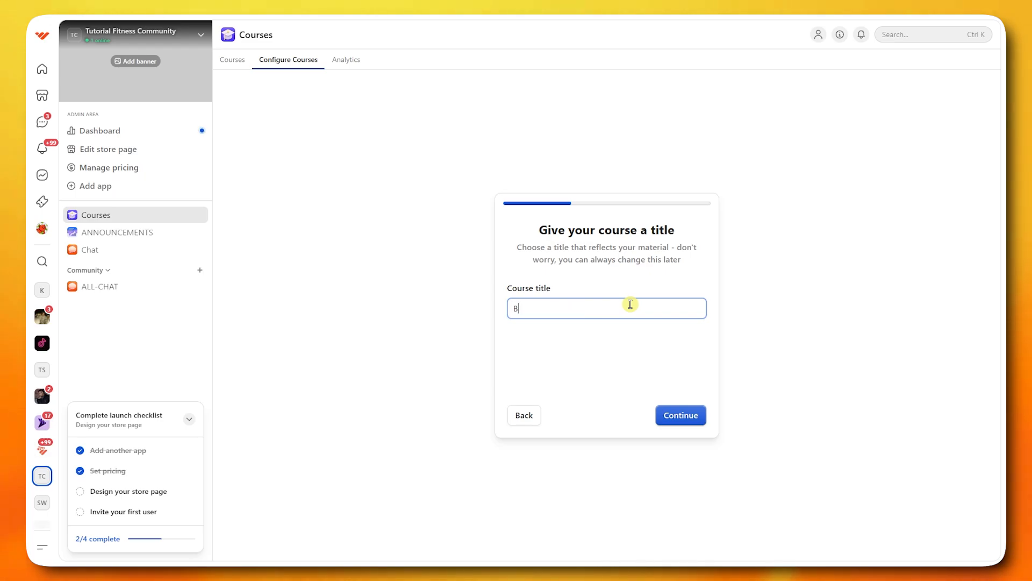
{"action": "key", "text": "BackSpace"}
{"action": "type", "text": "Weightl"}
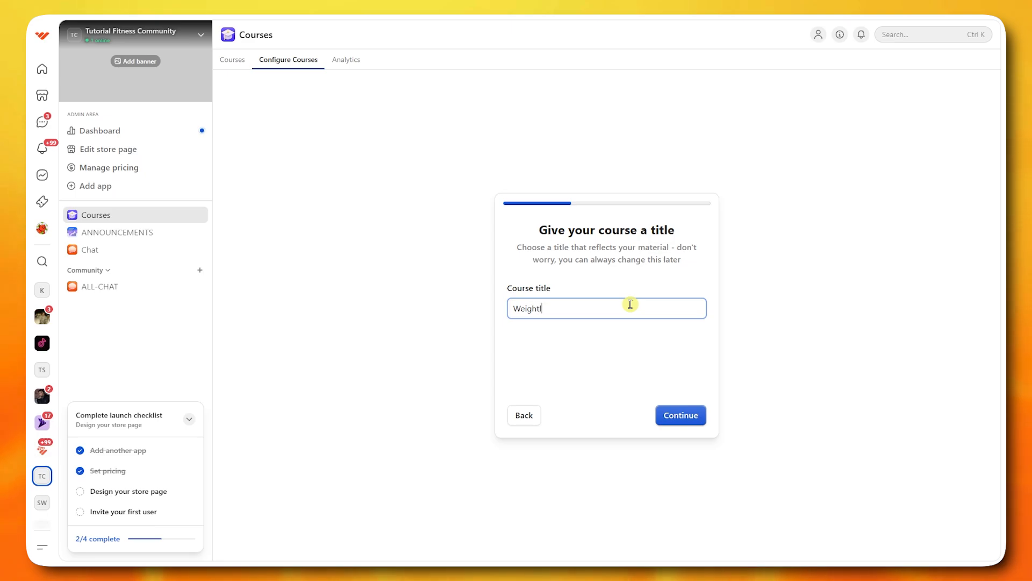
{"action": "type", "text": "oss Gui"}
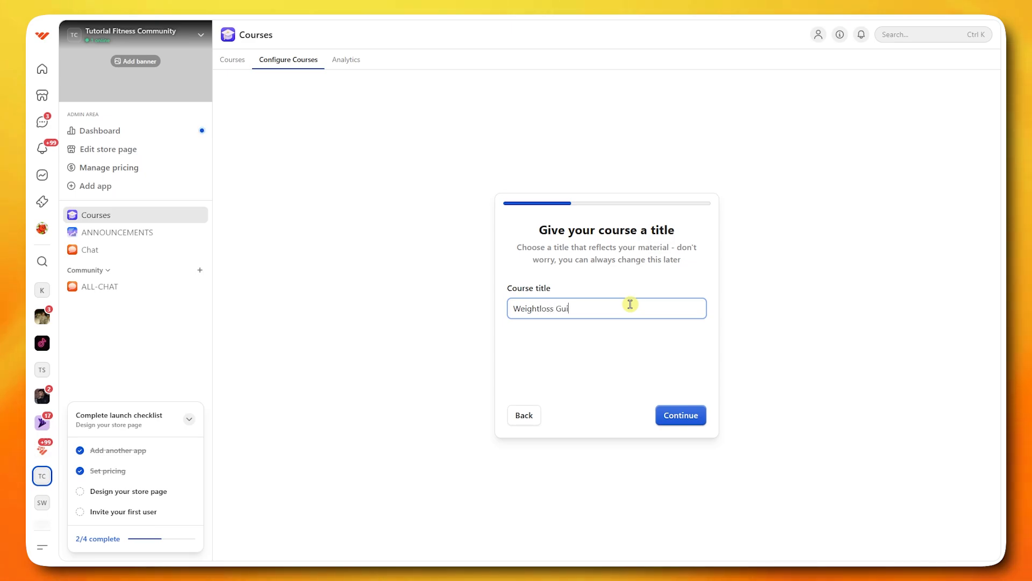
{"action": "type", "text": "de"}
{"action": "left_click", "coordinate": [684, 418]}
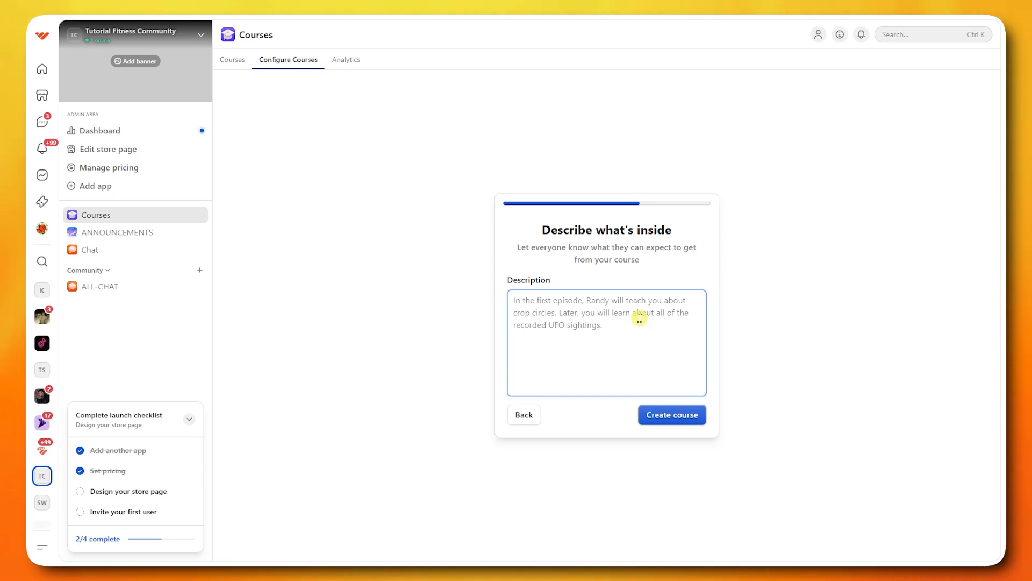
Describe the course as "This is the guide you need to get your weightloss program to the next level." and create it.
{"action": "type", "text": "Th"}
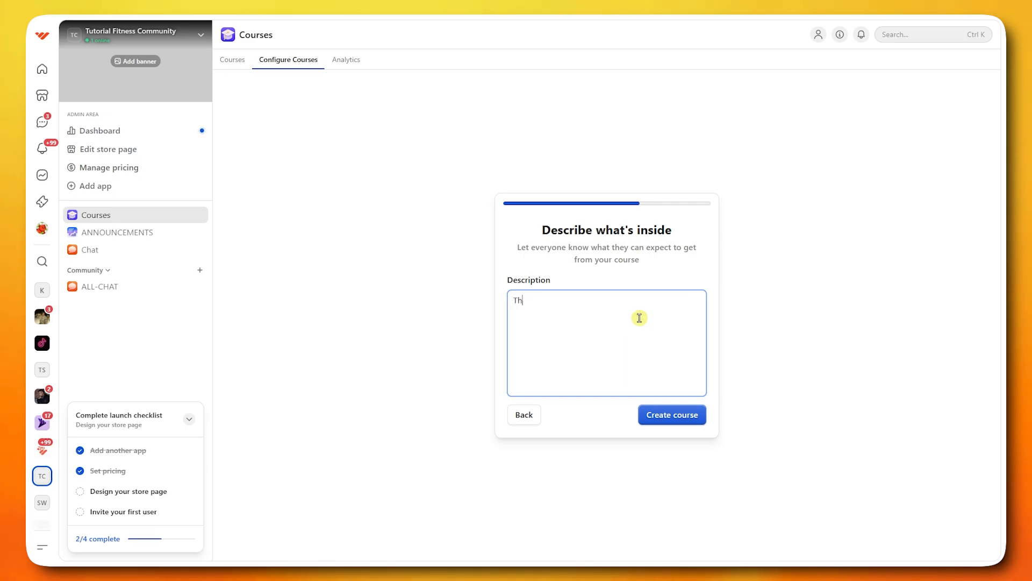
{"action": "type", "text": "is is the guide you "}
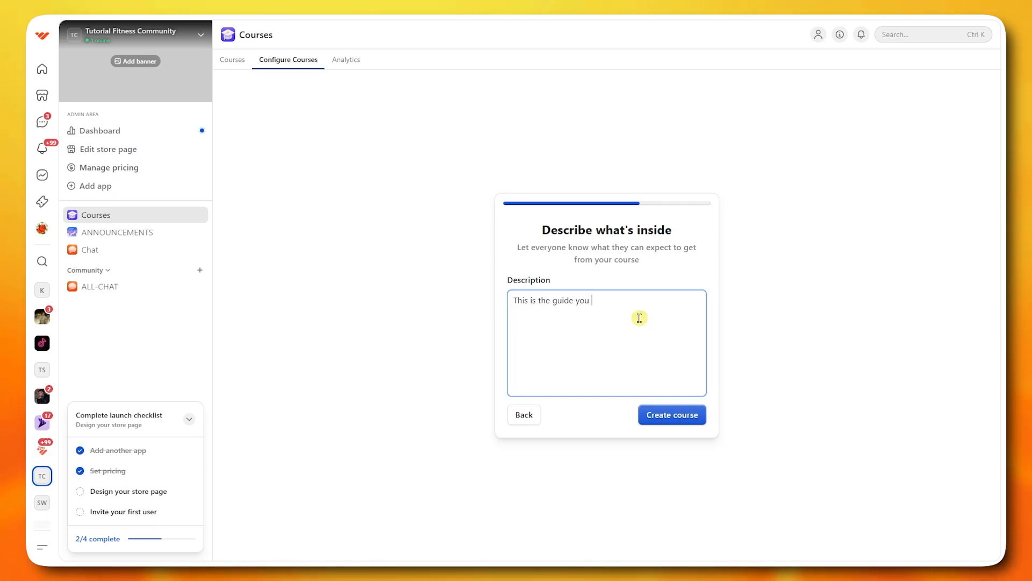
{"action": "type", "text": "need to get your w"}
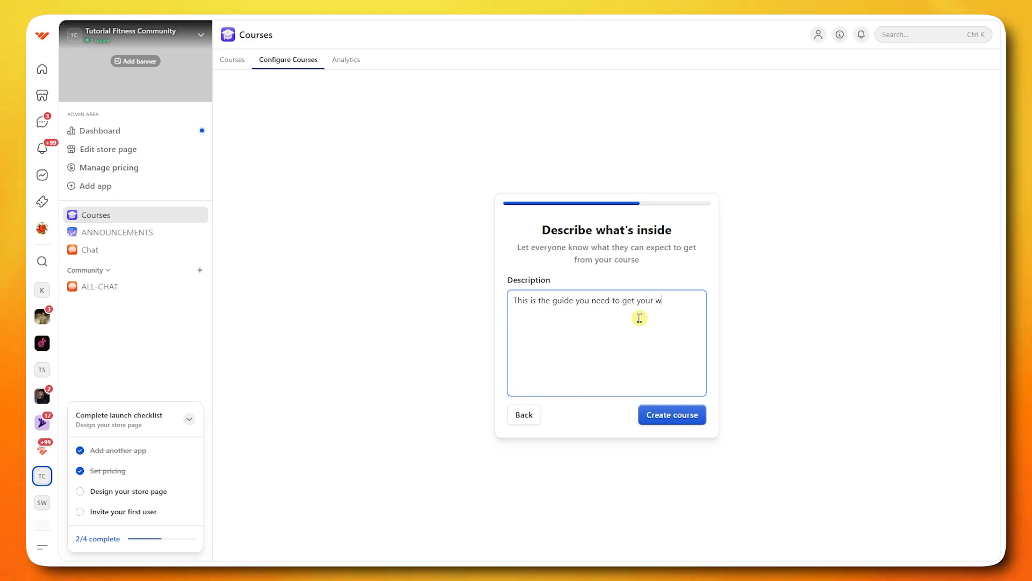
{"action": "type", "text": "eightloss "}
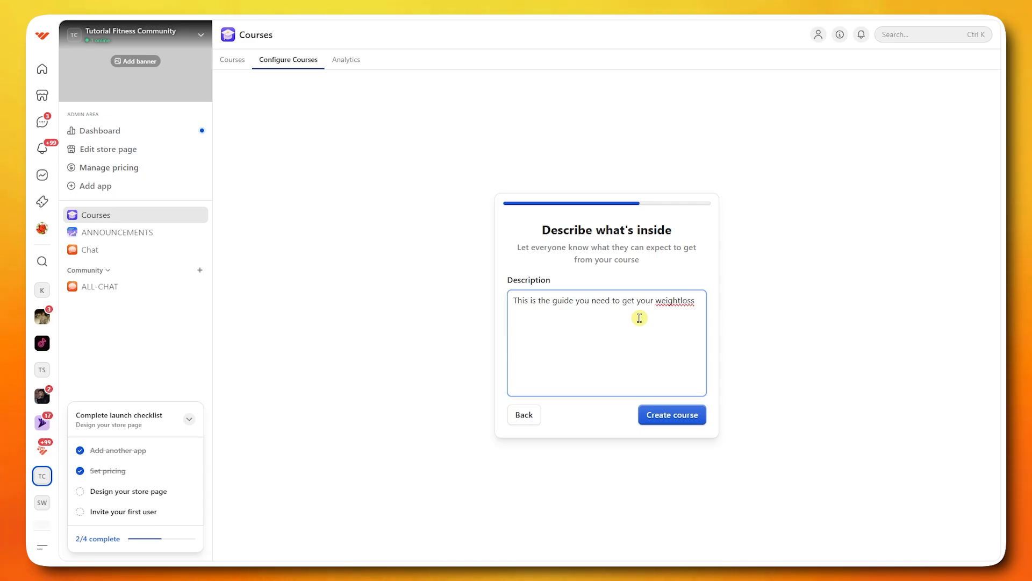
{"action": "type", "text": "pro"}
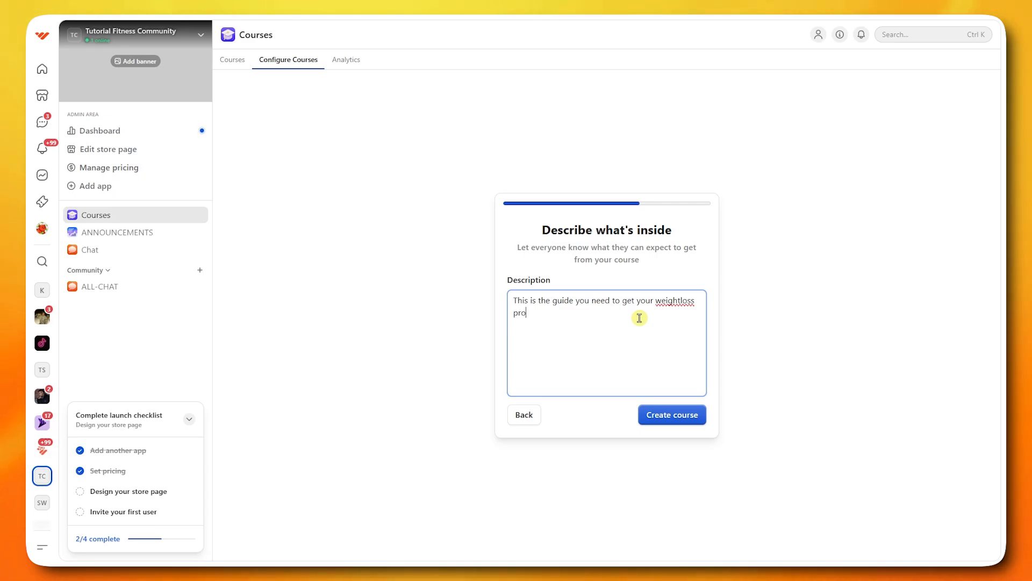
{"action": "type", "text": "gram to the next level."}
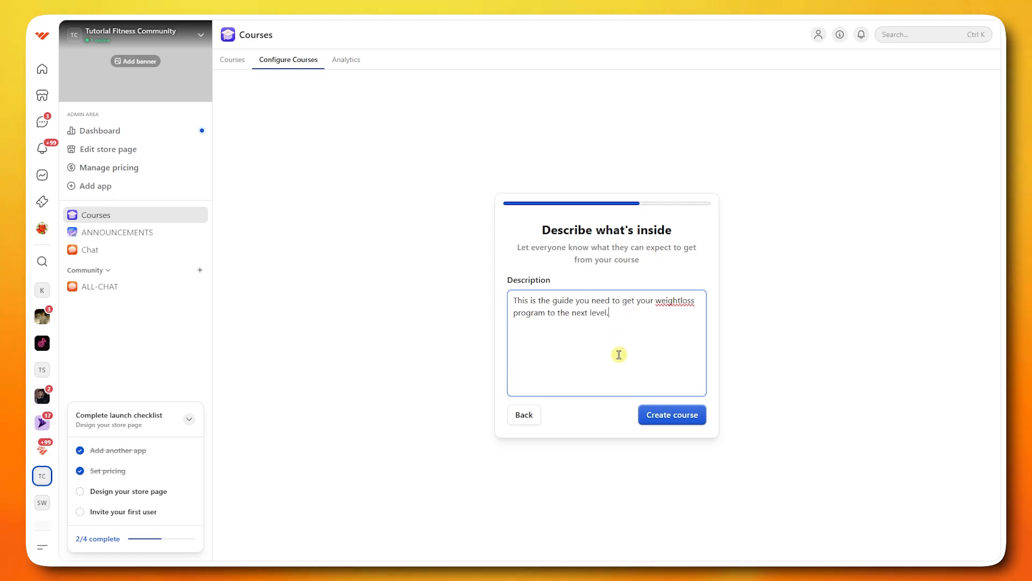
{"action": "left_click", "coordinate": [655, 415]}
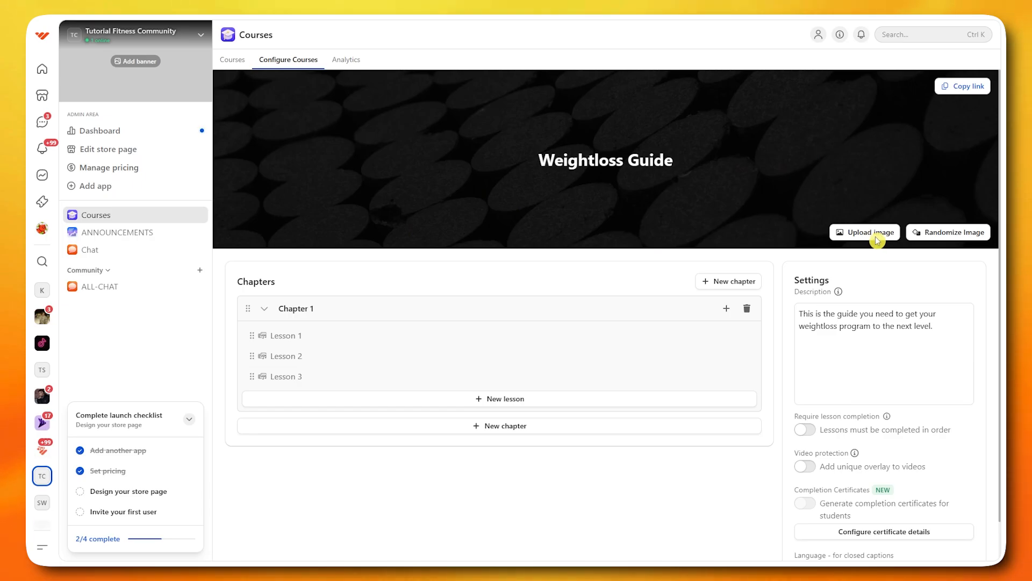
Randomize the course's banner image, and look at the image upload option without choosing a file.
{"action": "left_click", "coordinate": [919, 231]}
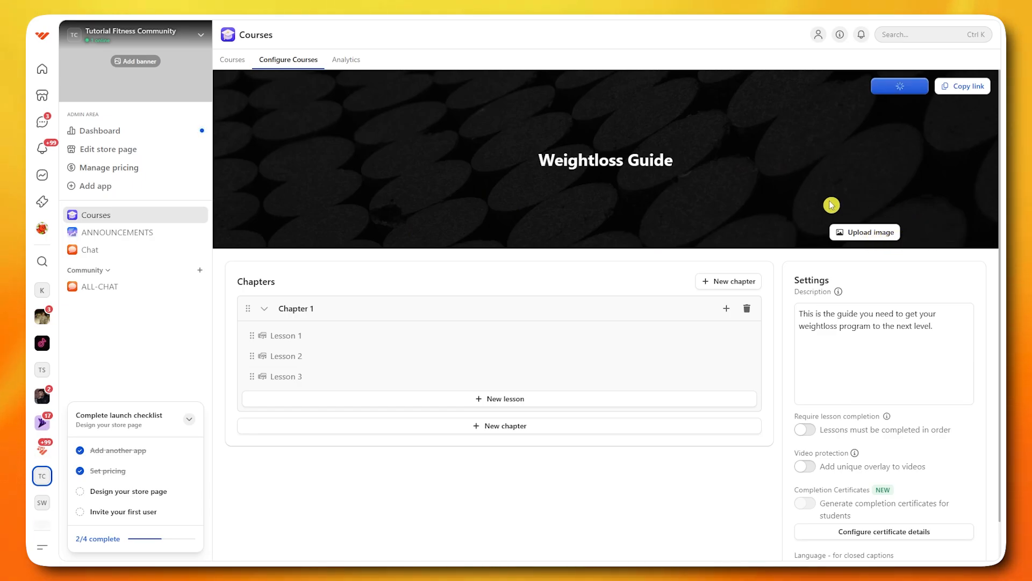
{"action": "left_click", "coordinate": [871, 237]}
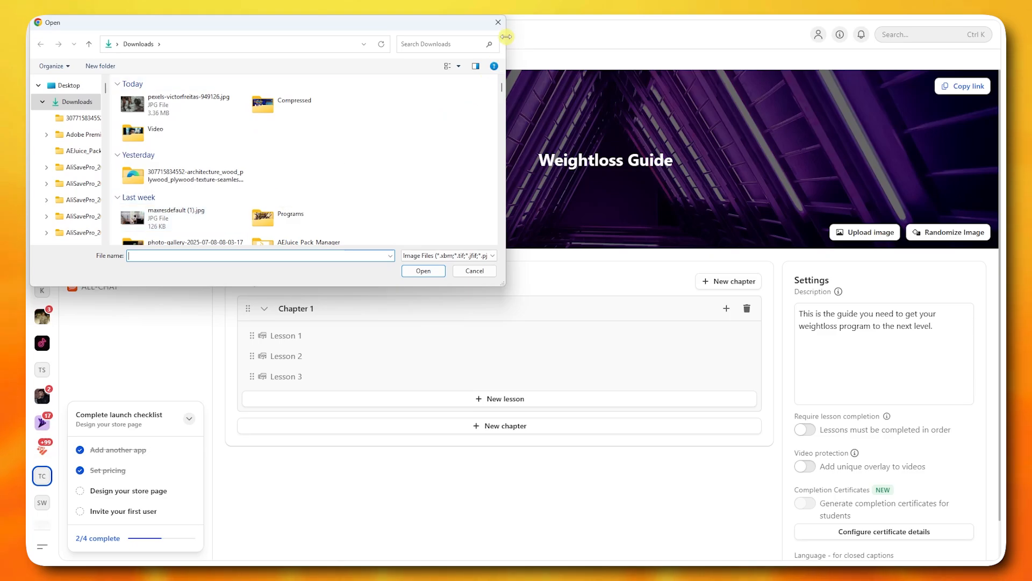
{"action": "left_click", "coordinate": [498, 22]}
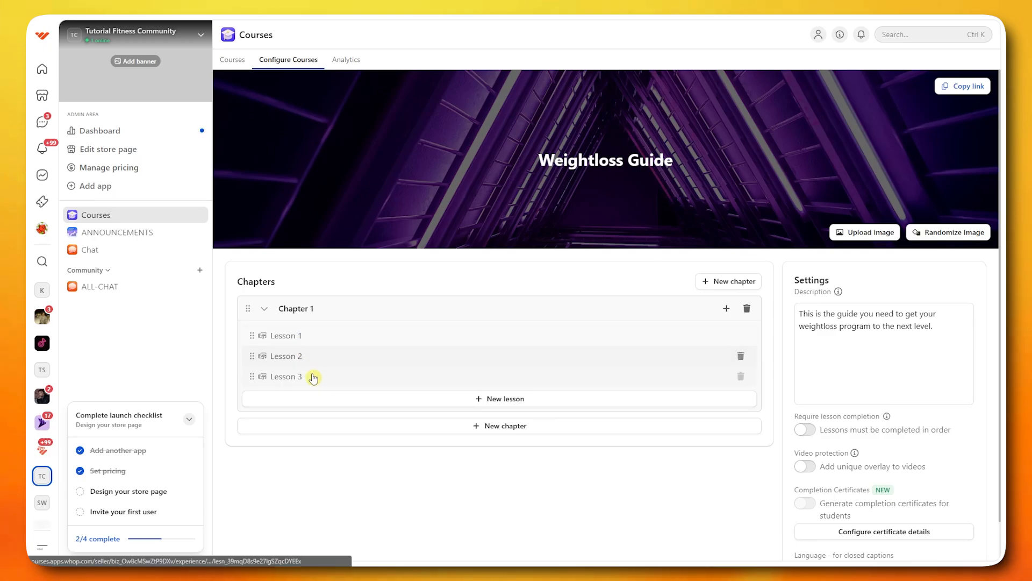
Open Lesson 1 in Chapter 1 and look through the Downloads folder for a lesson video without selecting one.
{"action": "left_click", "coordinate": [307, 338]}
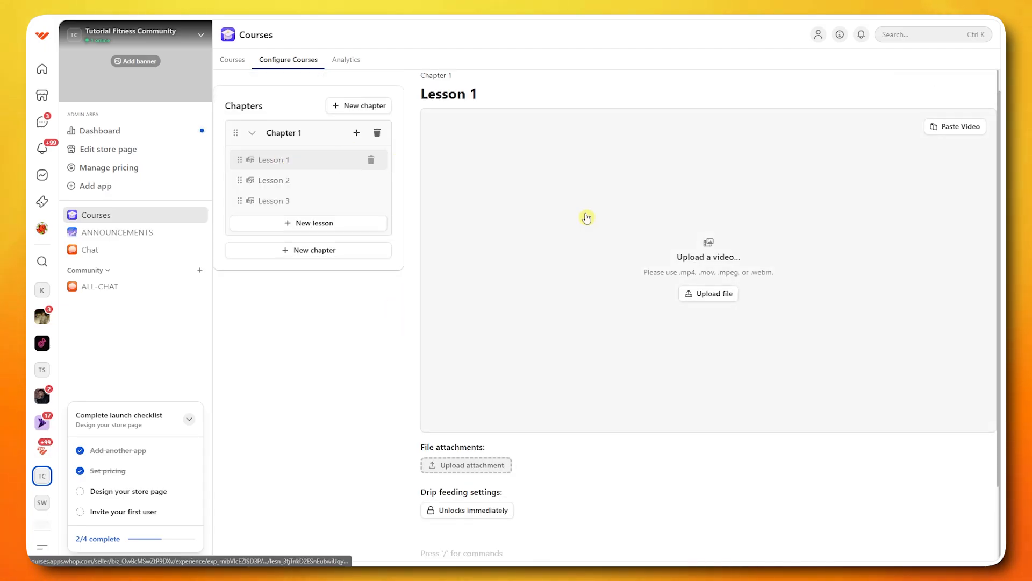
{"action": "left_click", "coordinate": [712, 294]}
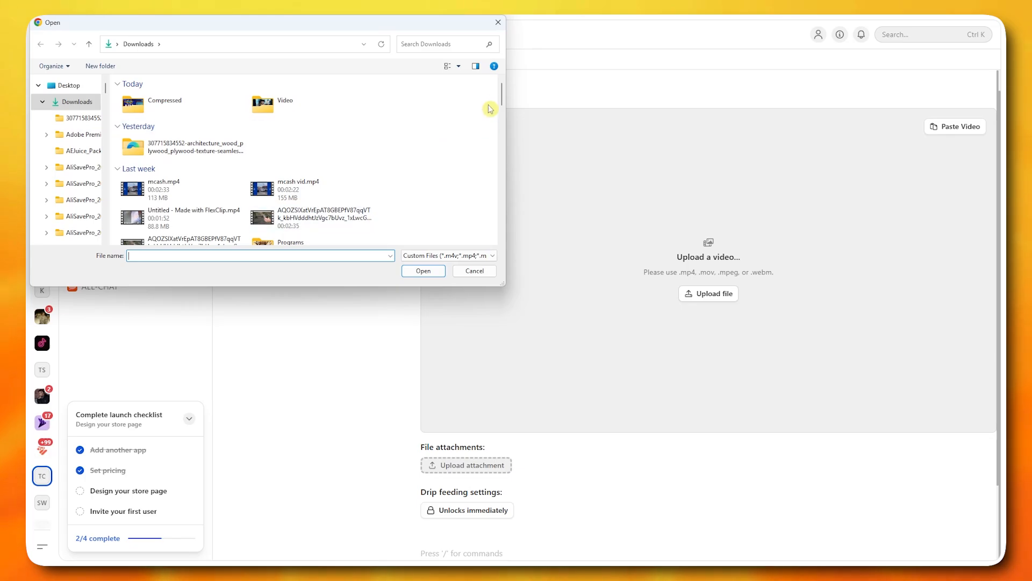
{"action": "scroll", "coordinate": [489, 109], "scroll_direction": "down", "scroll_amount": 3}
{"action": "scroll", "coordinate": [483, 105], "scroll_direction": "up", "scroll_amount": 3}
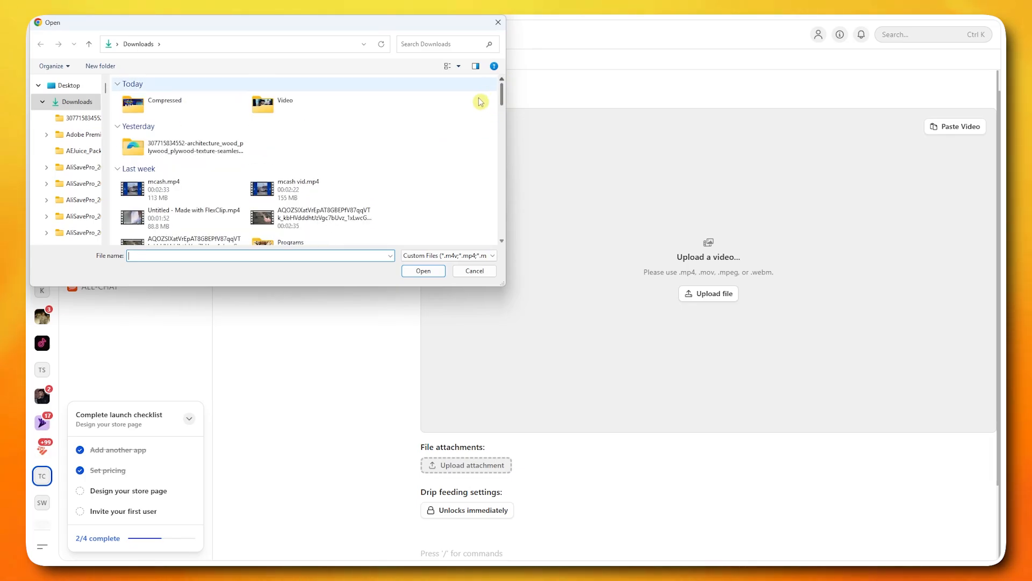
{"action": "left_click", "coordinate": [497, 23]}
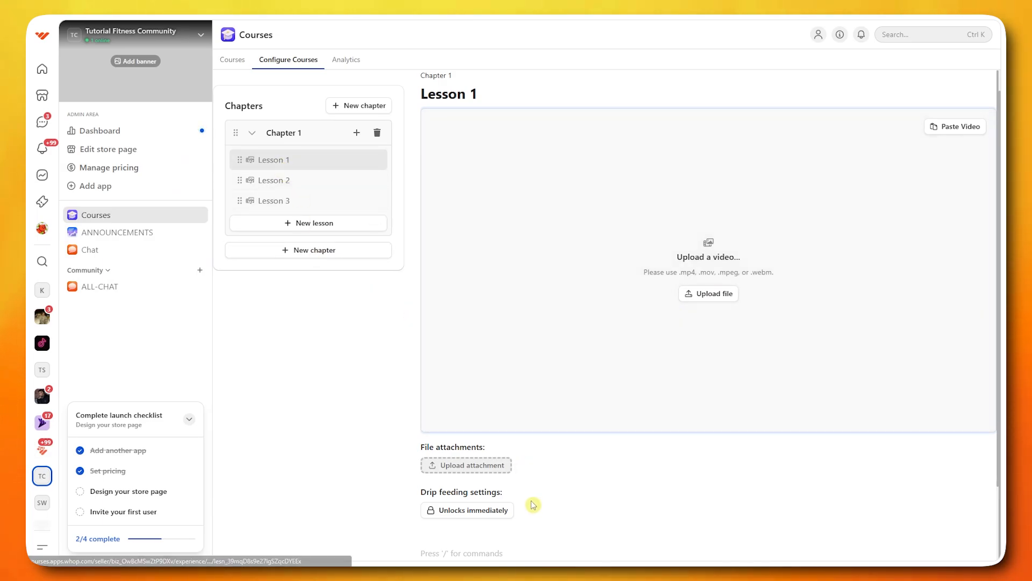
Review Lesson 1's attachment and drip feeding settings, and view the delayed unlock option without saving it.
{"action": "scroll", "coordinate": [535, 489], "scroll_direction": "down", "scroll_amount": 2}
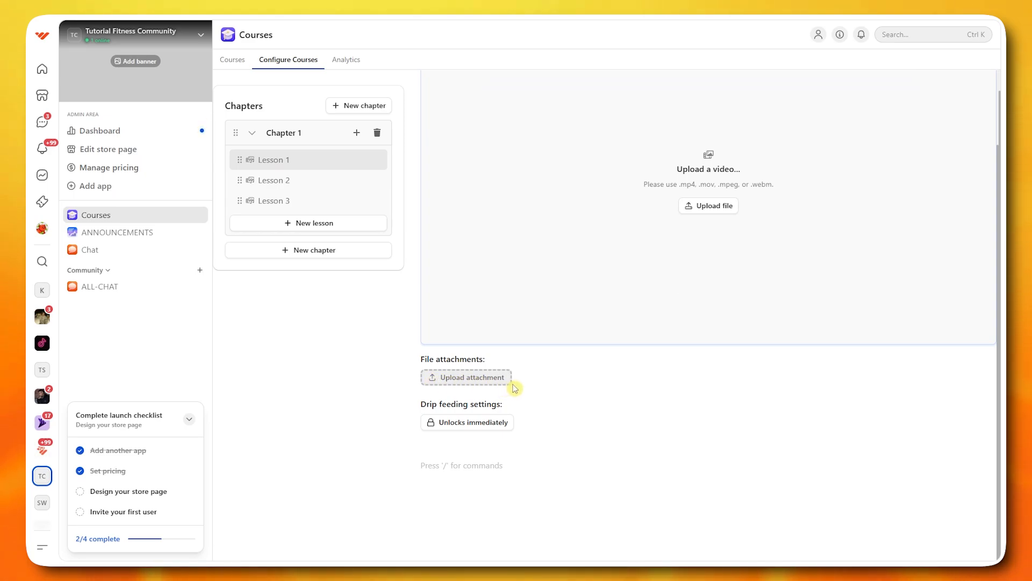
{"action": "scroll", "coordinate": [538, 370], "scroll_direction": "up", "scroll_amount": 2}
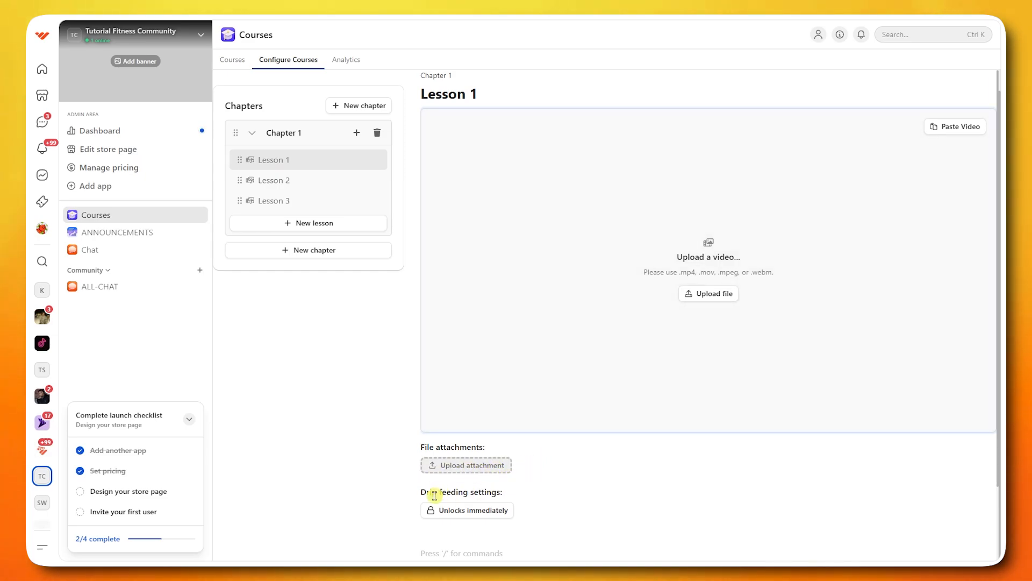
{"action": "left_click_drag", "start_coordinate": [422, 492], "coordinate": [502, 488]}
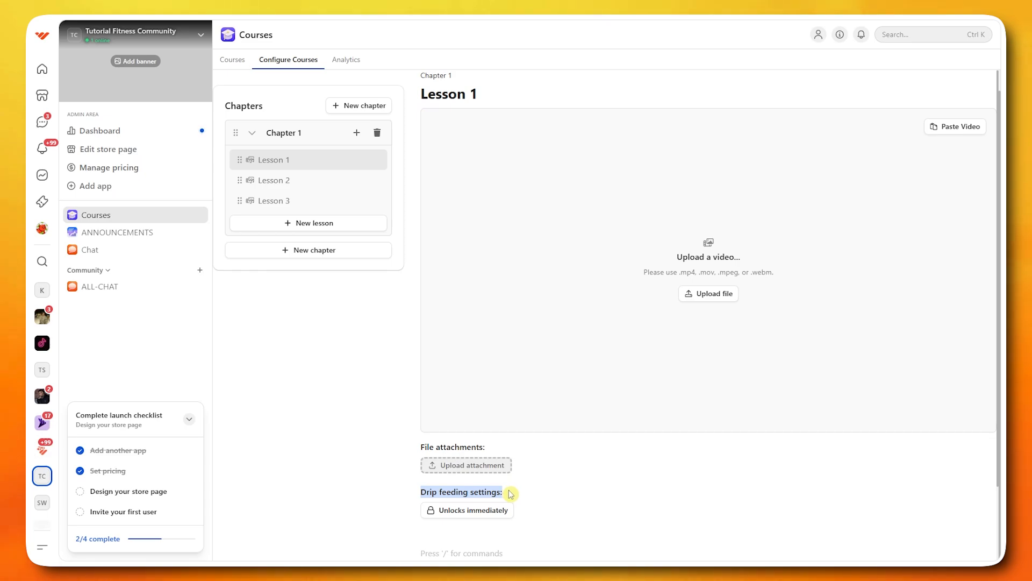
{"action": "left_click_drag", "start_coordinate": [423, 491], "coordinate": [506, 497]}
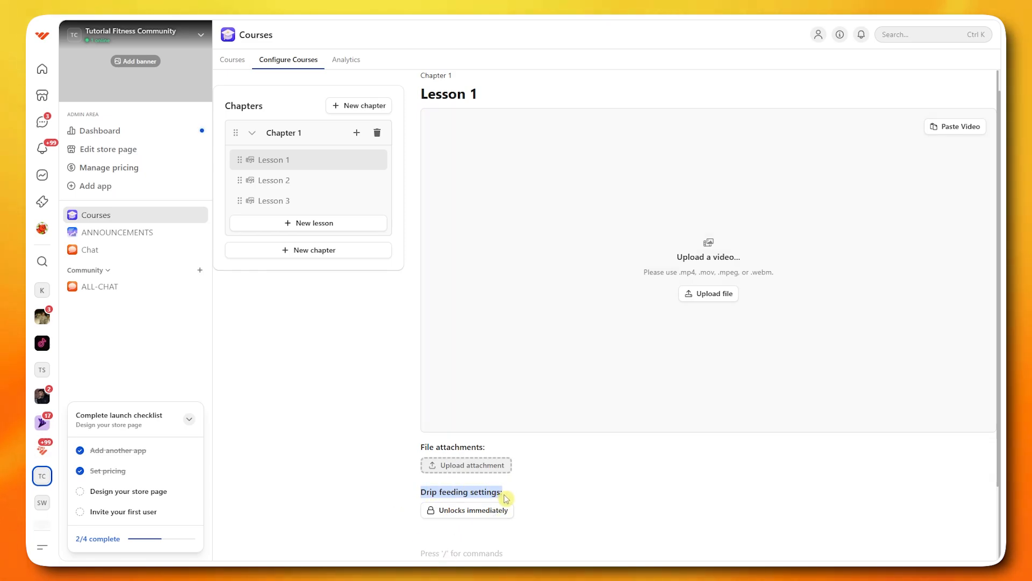
{"action": "left_click", "coordinate": [554, 498]}
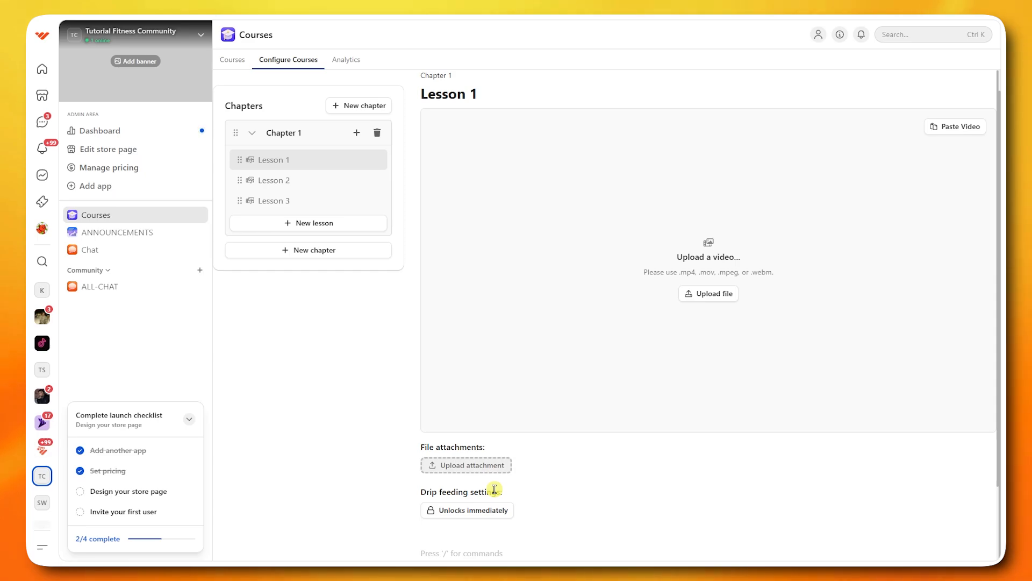
{"action": "left_click", "coordinate": [466, 512]}
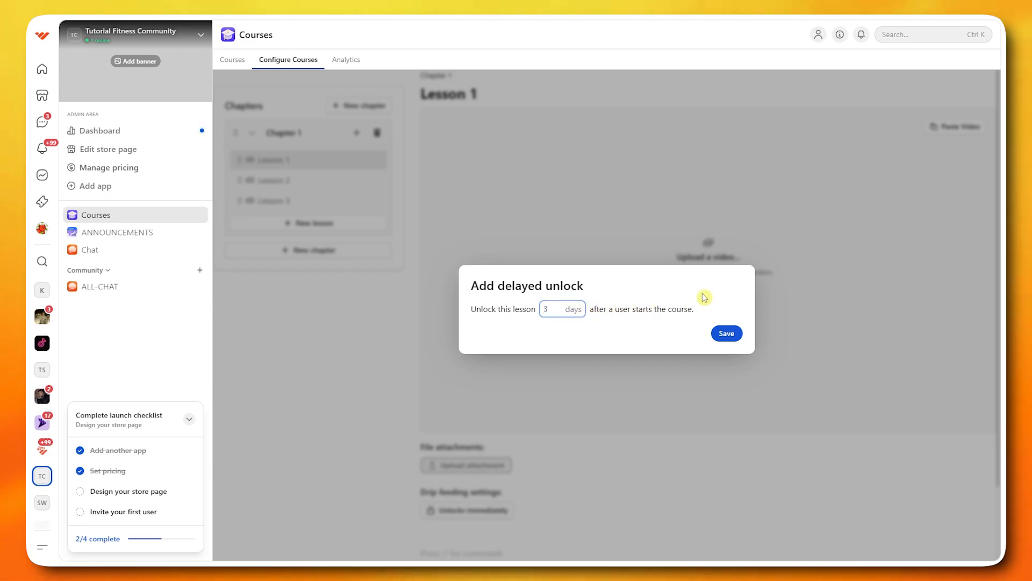
{"action": "left_click", "coordinate": [636, 240]}
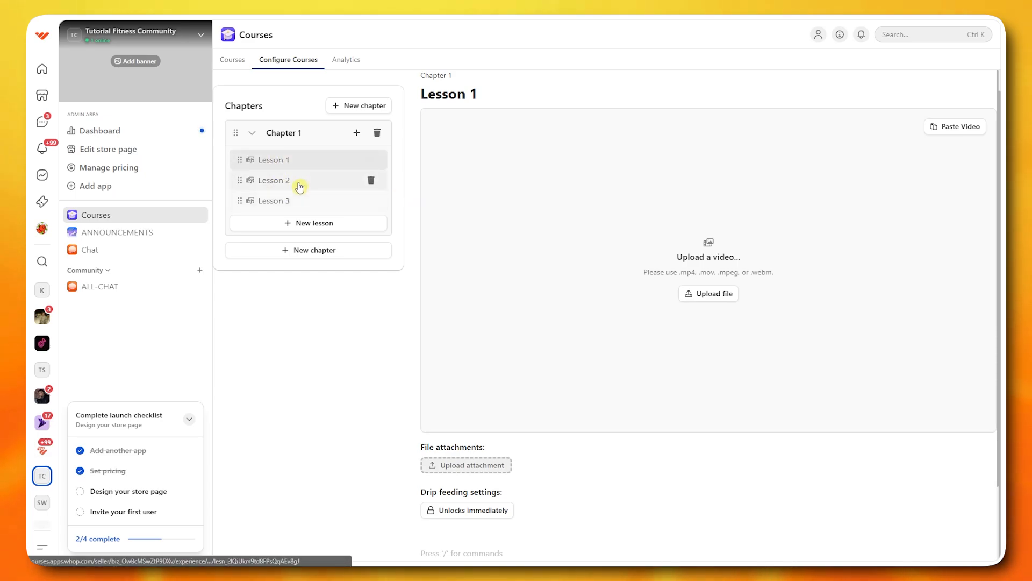
Open Lesson 2 and add a new chapter with a lesson below Chapter 1.
{"action": "left_click", "coordinate": [301, 189]}
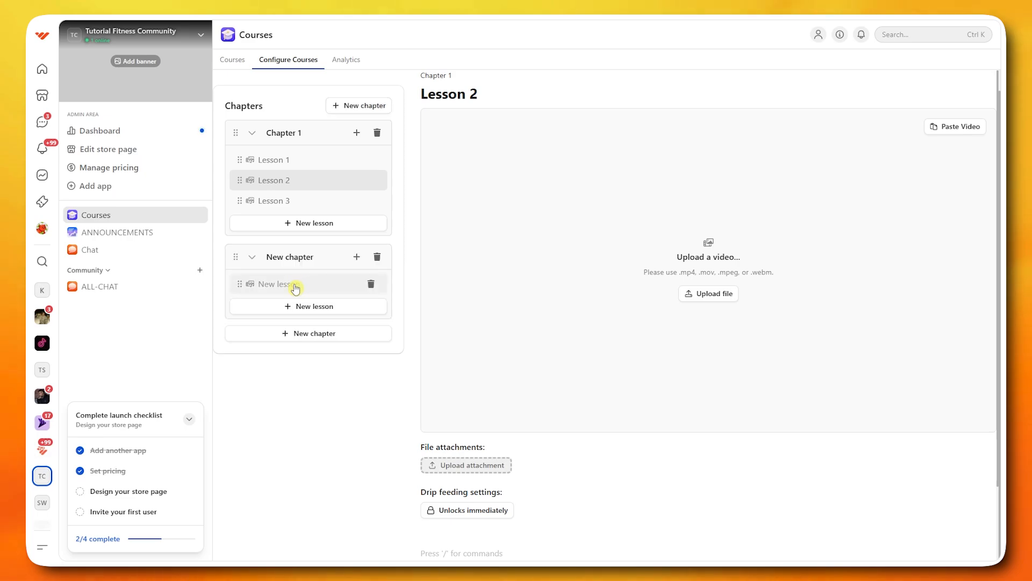
Examine the course's student and lesson analytics, and view the finished course page.
{"action": "left_click", "coordinate": [340, 64]}
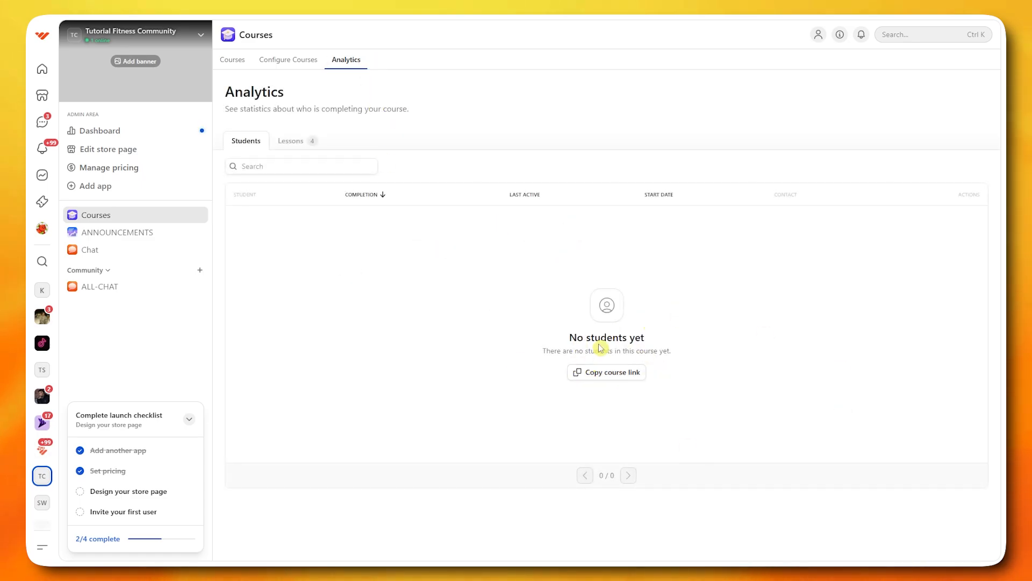
{"action": "left_click", "coordinate": [296, 144]}
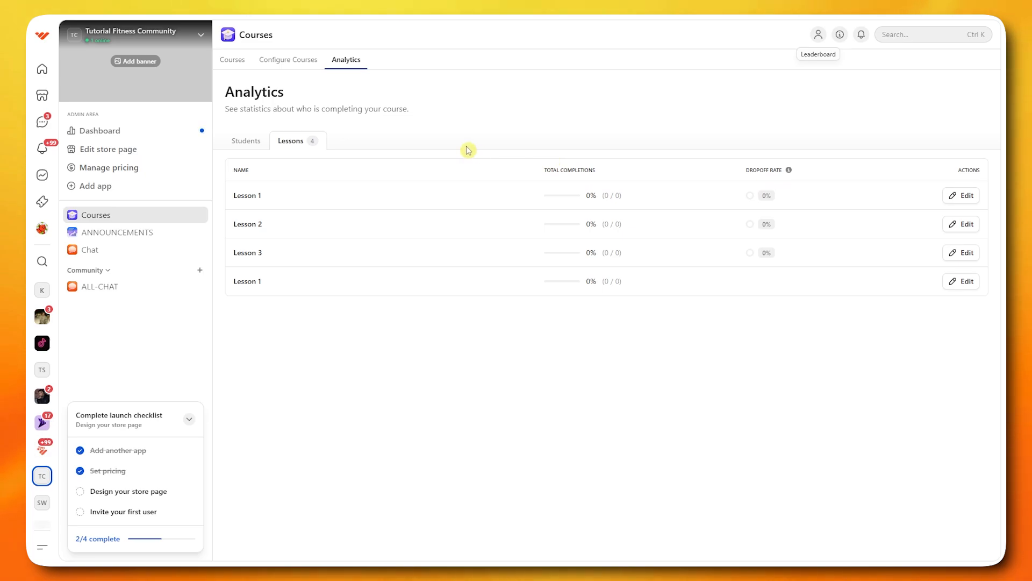
{"action": "left_click", "coordinate": [122, 219]}
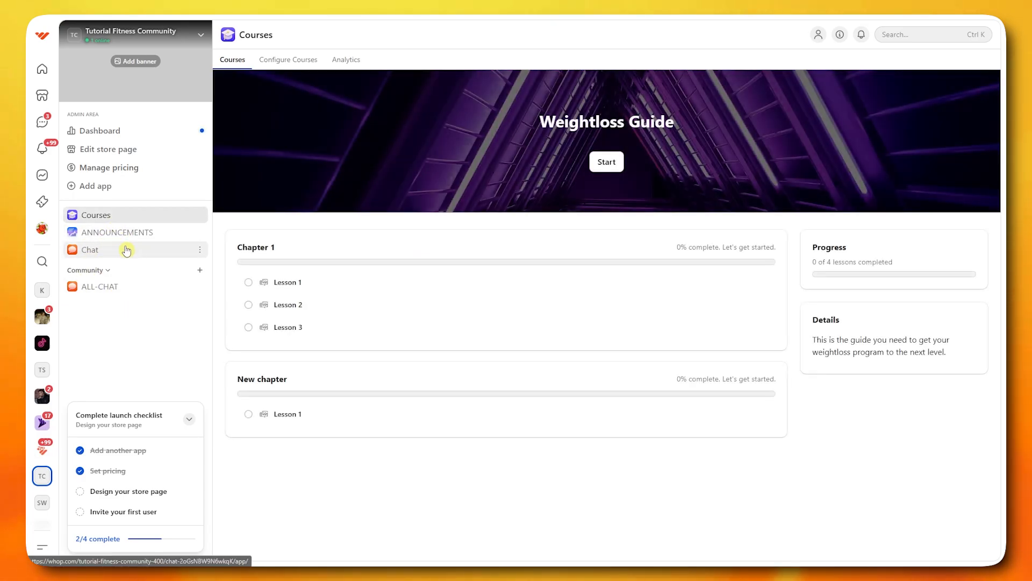
Browse the apps in the App Store that can be added to the whop.
{"action": "left_click", "coordinate": [102, 193]}
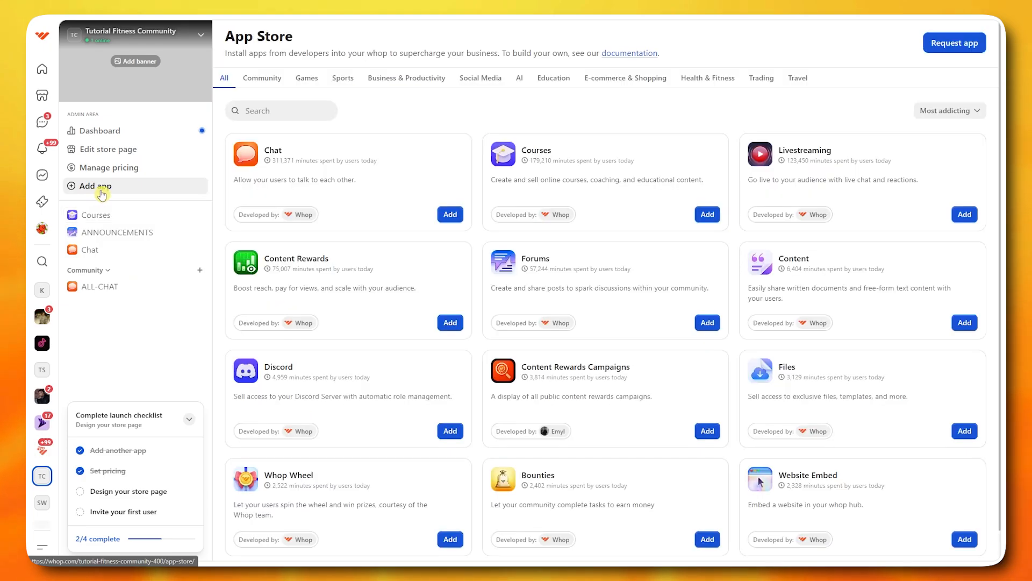
{"action": "scroll", "coordinate": [591, 258], "scroll_direction": "down", "scroll_amount": 1}
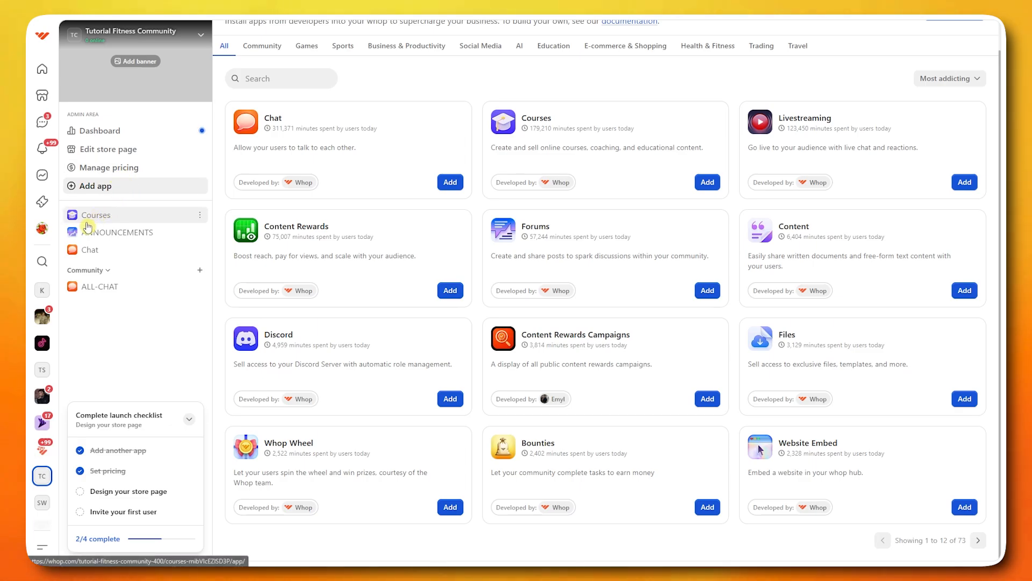
Open the whop's store page editor and review its media, details, creator, personas and pricing sections.
{"action": "left_click", "coordinate": [105, 152]}
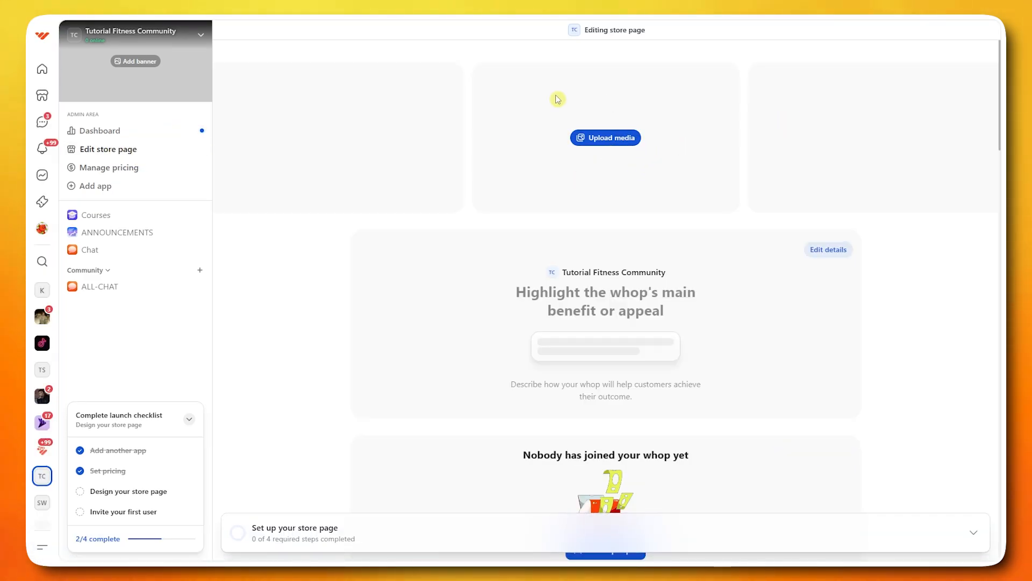
{"action": "scroll", "coordinate": [519, 189], "scroll_direction": "down", "scroll_amount": 20}
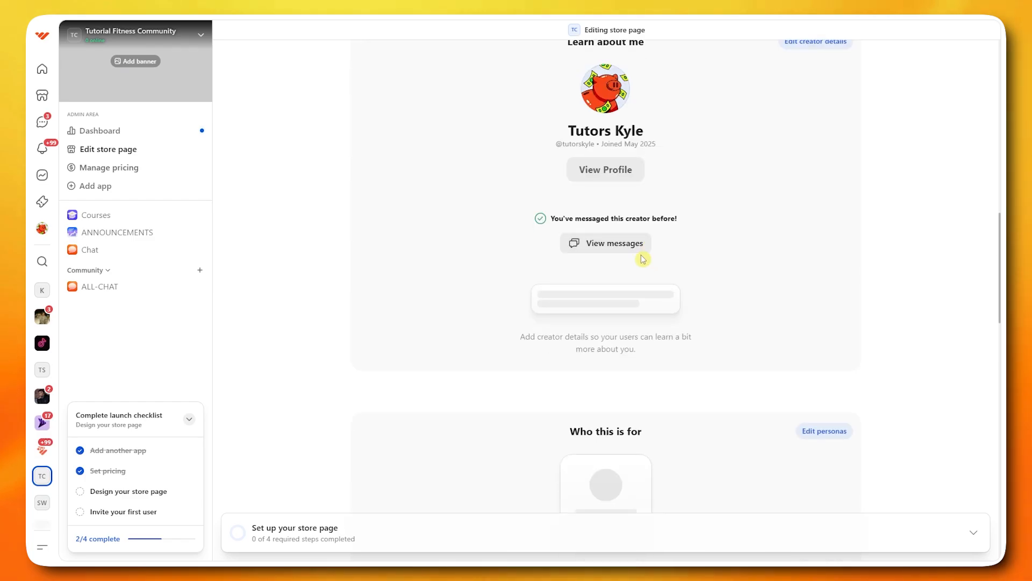
{"action": "scroll", "coordinate": [596, 260], "scroll_direction": "down", "scroll_amount": 8}
{"action": "scroll", "coordinate": [597, 269], "scroll_direction": "up", "scroll_amount": 14}
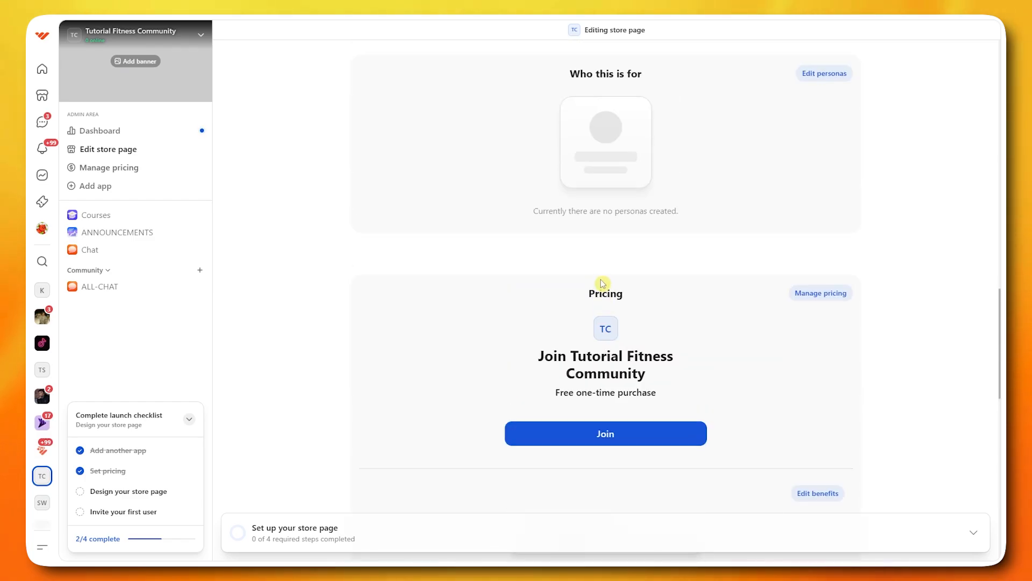
{"action": "scroll", "coordinate": [609, 290], "scroll_direction": "up", "scroll_amount": 15}
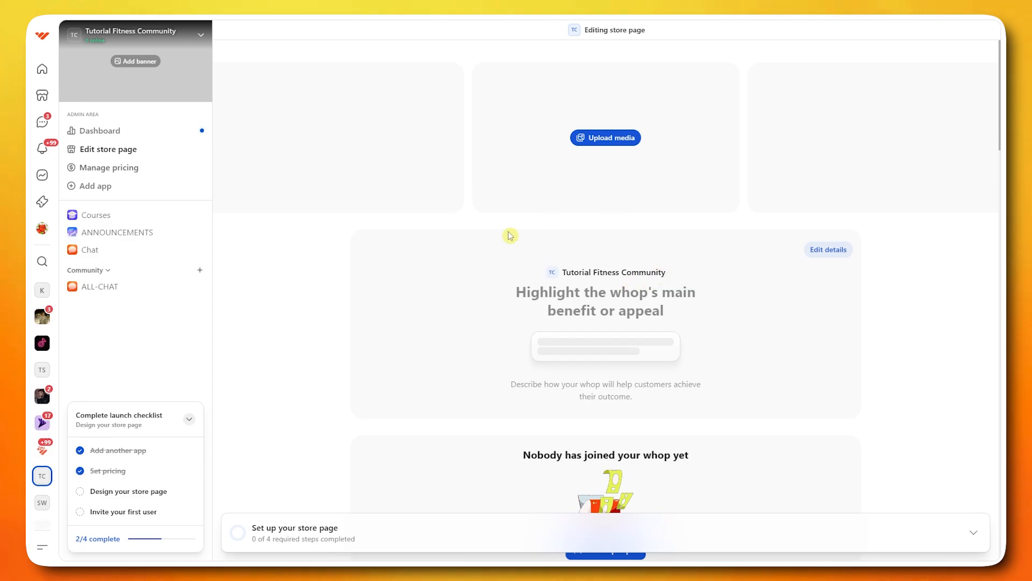
{"action": "scroll", "coordinate": [705, 231], "scroll_direction": "down", "scroll_amount": 5}
{"action": "scroll", "coordinate": [565, 267], "scroll_direction": "up", "scroll_amount": 5}
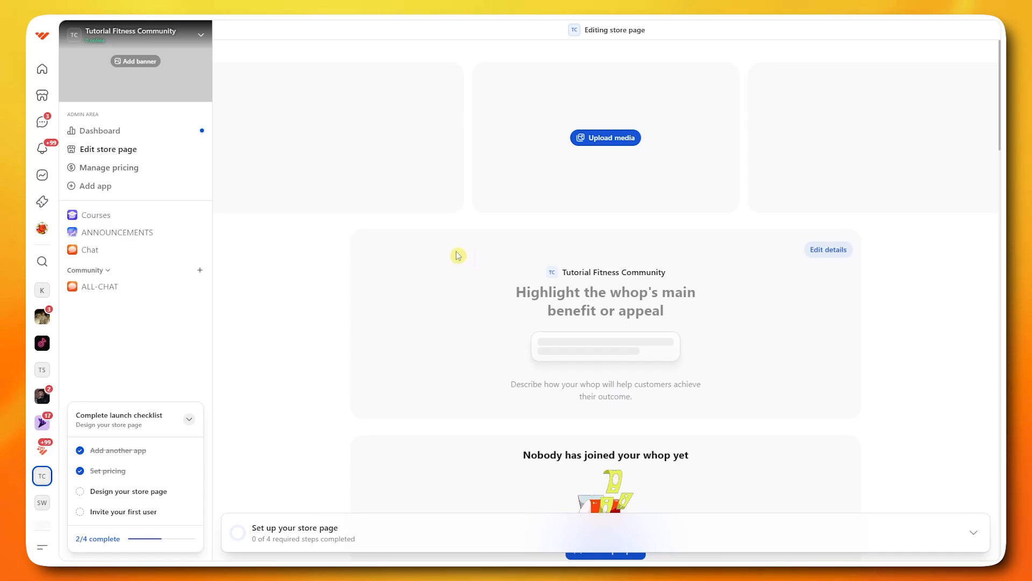
Open the Free Ways To Make $1000 Online whop in the marketplace and examine its store page from headline to affiliate section.
{"action": "left_click", "coordinate": [42, 95]}
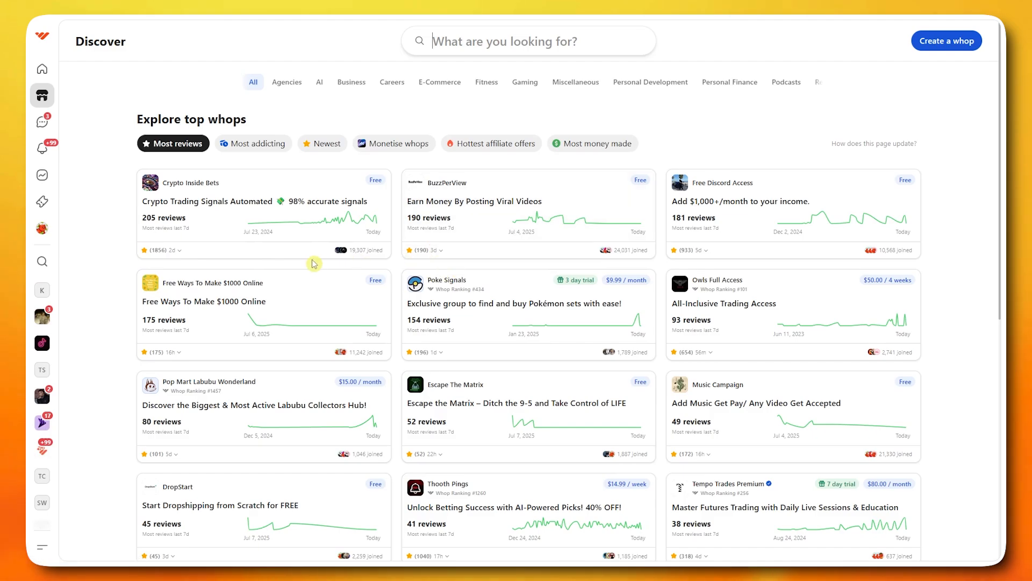
{"action": "left_click", "coordinate": [252, 289]}
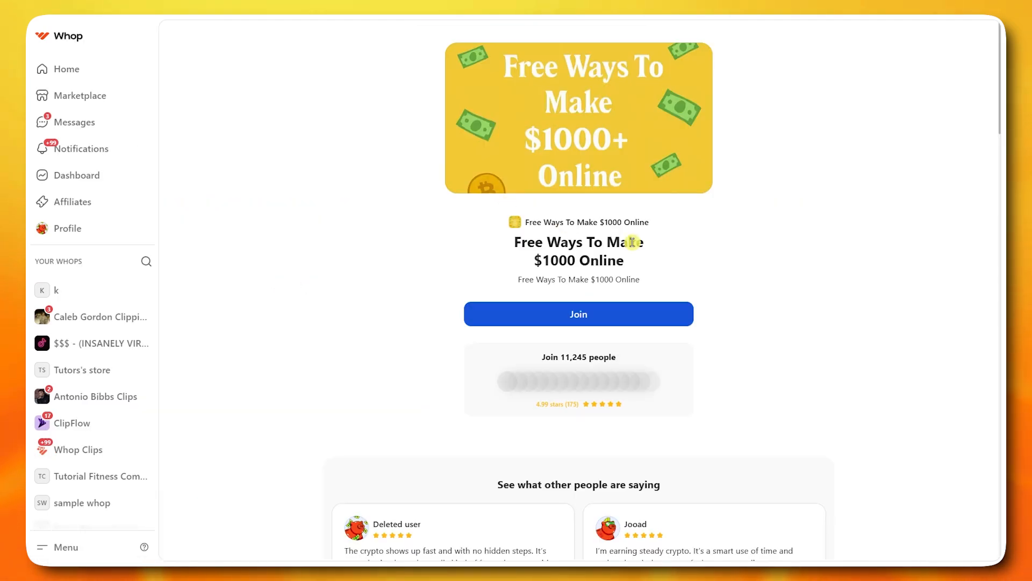
{"action": "scroll", "coordinate": [559, 188], "scroll_direction": "down", "scroll_amount": 2}
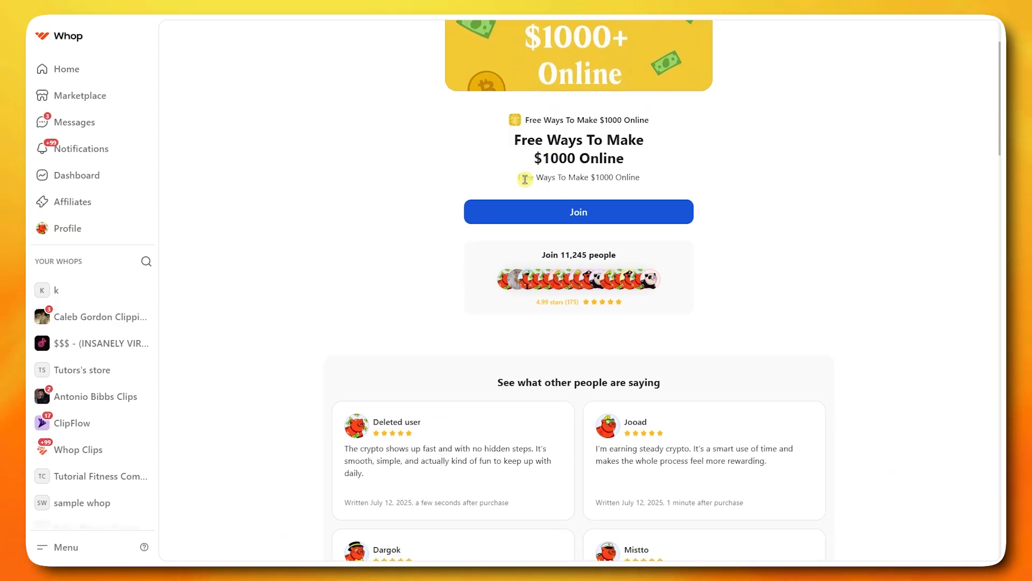
{"action": "scroll", "coordinate": [529, 183], "scroll_direction": "up", "scroll_amount": 2}
{"action": "scroll", "coordinate": [551, 233], "scroll_direction": "down", "scroll_amount": 15}
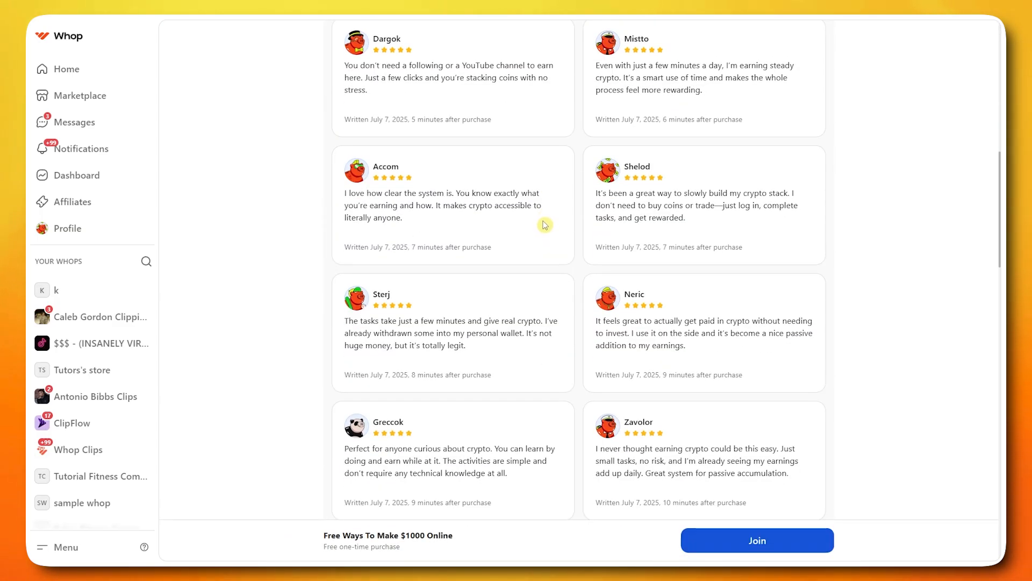
{"action": "scroll", "coordinate": [544, 224], "scroll_direction": "up", "scroll_amount": 15}
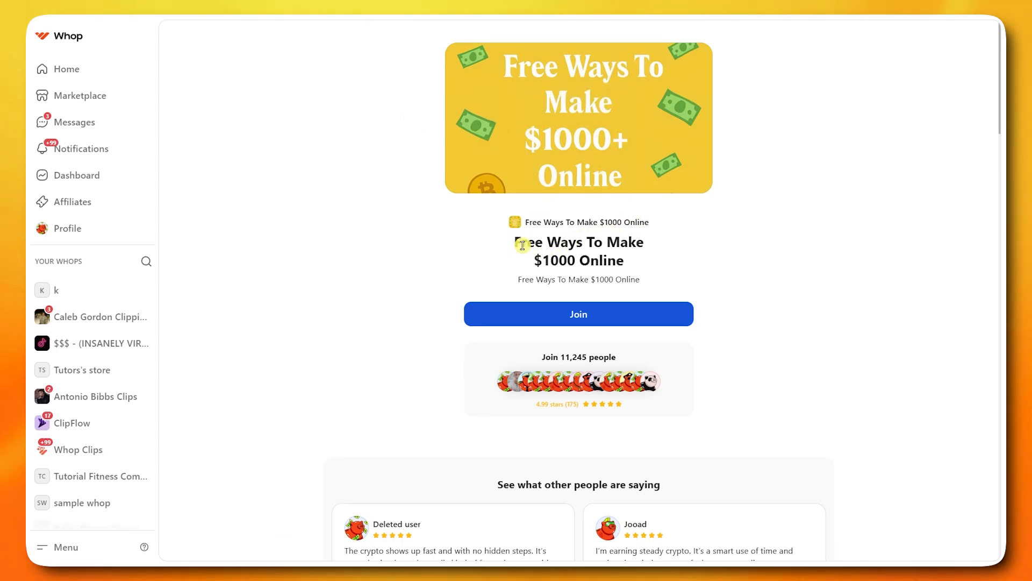
{"action": "left_click_drag", "start_coordinate": [511, 246], "coordinate": [682, 272]}
{"action": "scroll", "coordinate": [501, 322], "scroll_direction": "down", "scroll_amount": 5}
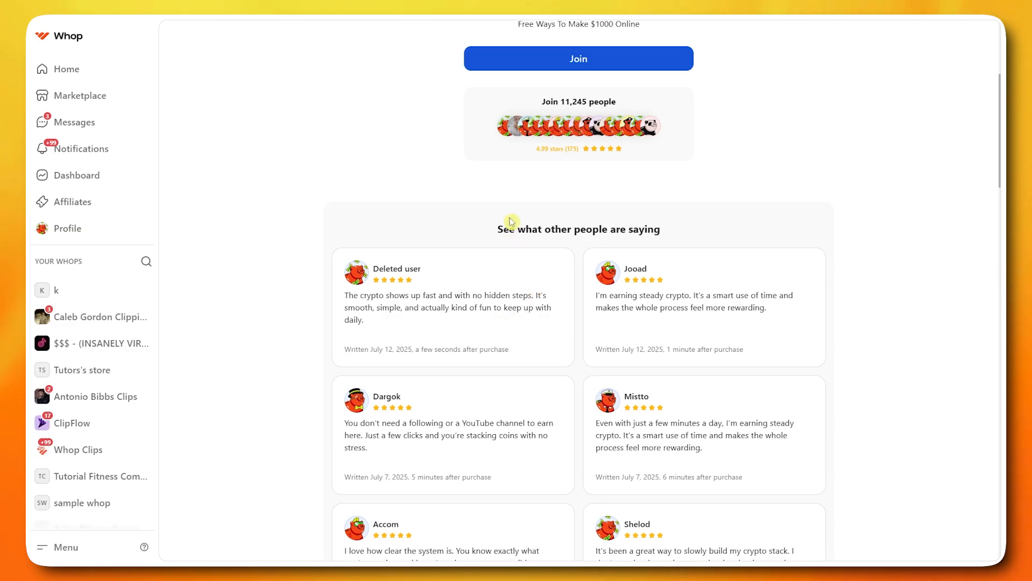
{"action": "scroll", "coordinate": [581, 339], "scroll_direction": "down", "scroll_amount": 10}
{"action": "scroll", "coordinate": [576, 346], "scroll_direction": "down", "scroll_amount": 15}
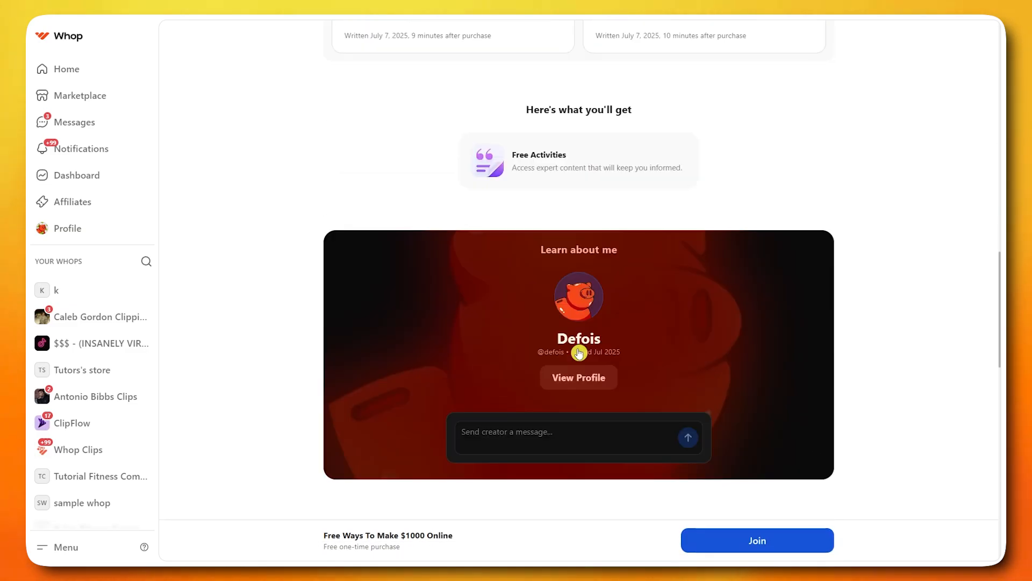
{"action": "scroll", "coordinate": [591, 419], "scroll_direction": "down", "scroll_amount": 3}
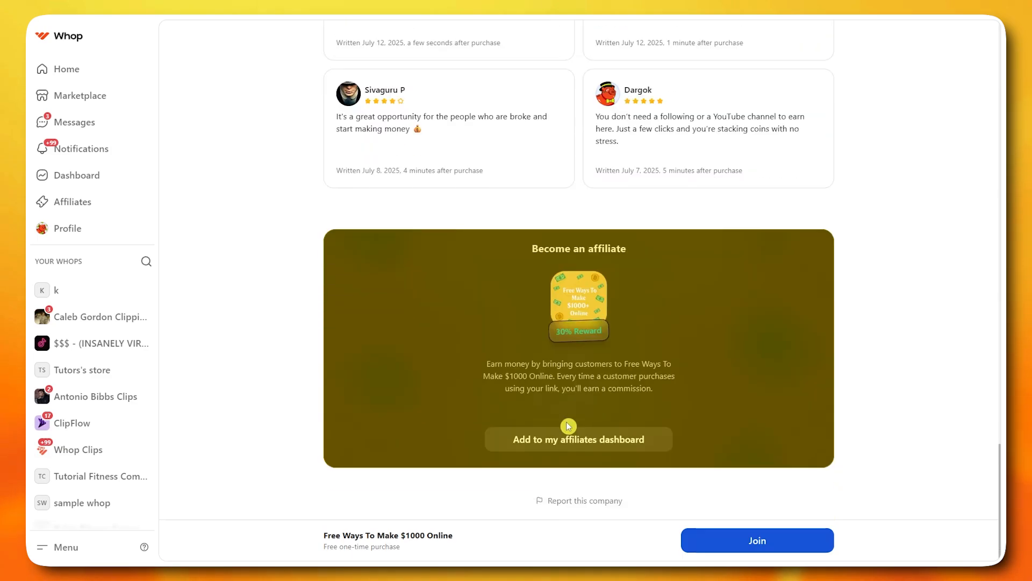
{"action": "left_click", "coordinate": [578, 437]}
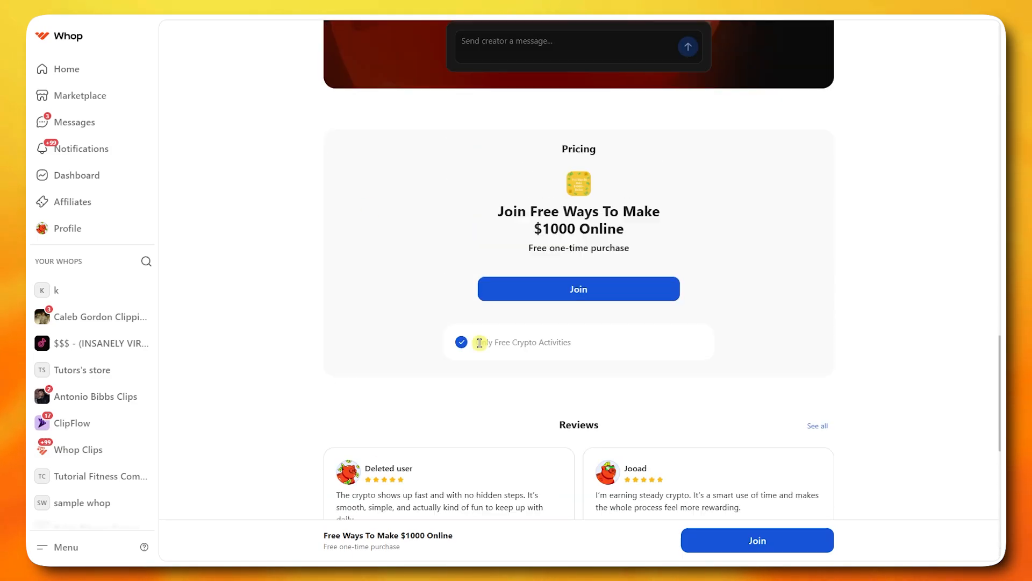
Return to the Tutorial Fitness Community whop through the dashboard and open its store page for editing.
{"action": "left_click", "coordinate": [75, 97]}
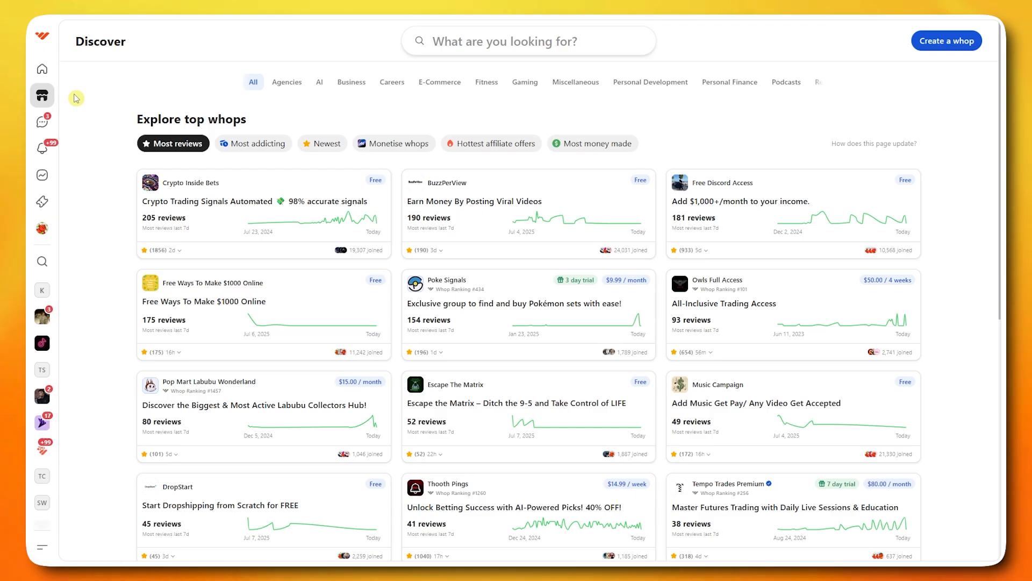
{"action": "left_click", "coordinate": [42, 175]}
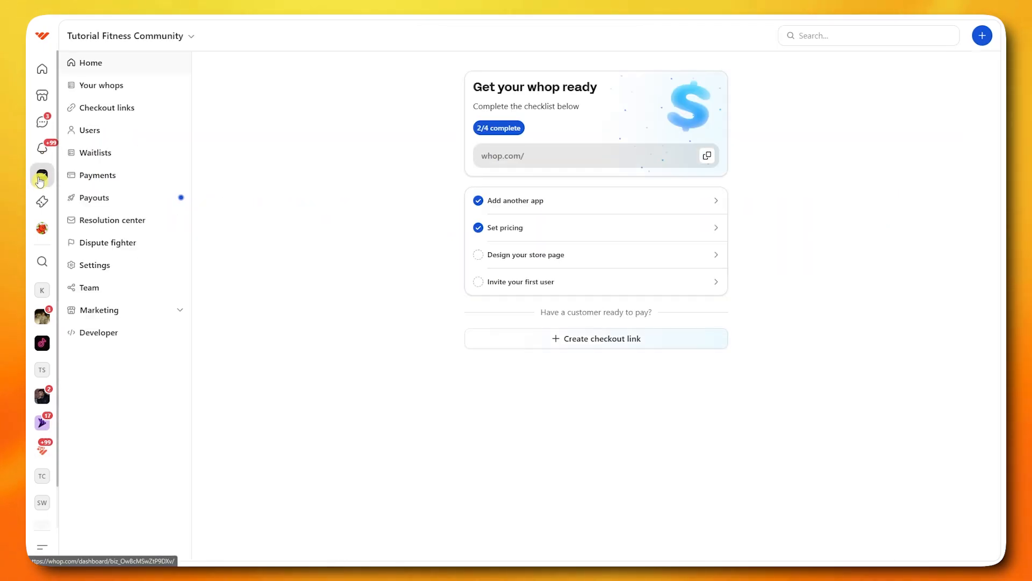
{"action": "left_click", "coordinate": [118, 86]}
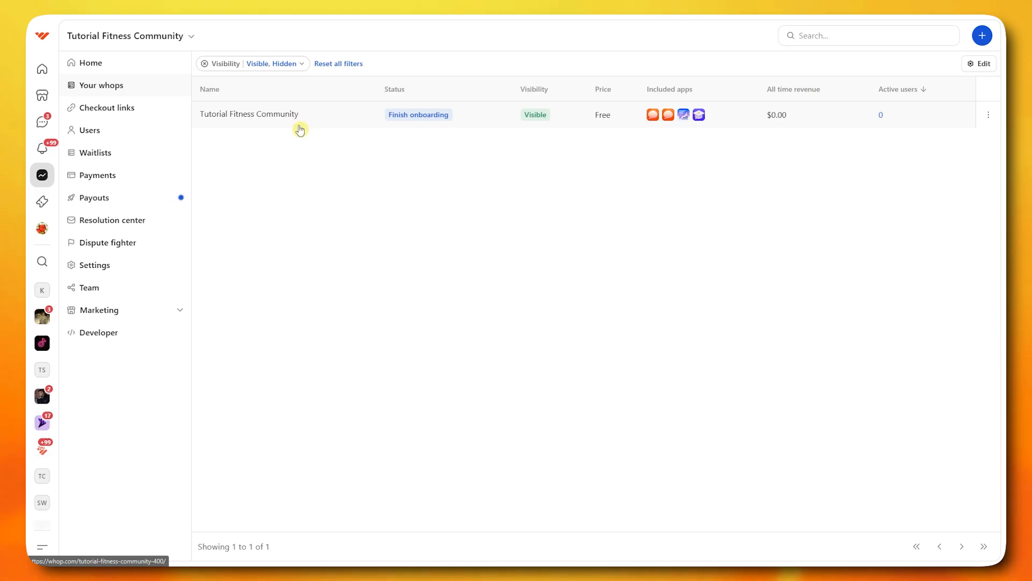
{"action": "left_click", "coordinate": [283, 124]}
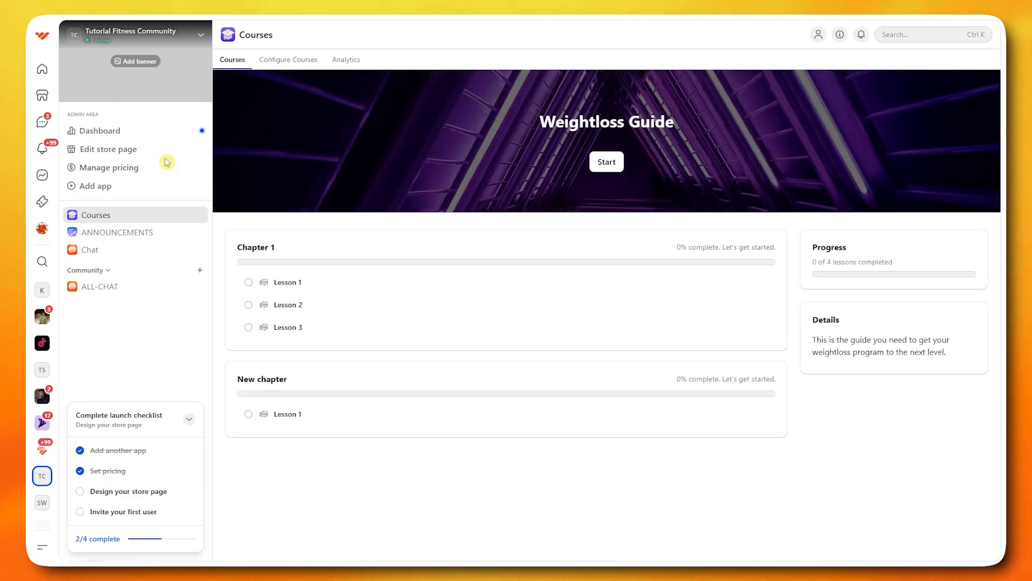
{"action": "left_click", "coordinate": [128, 152]}
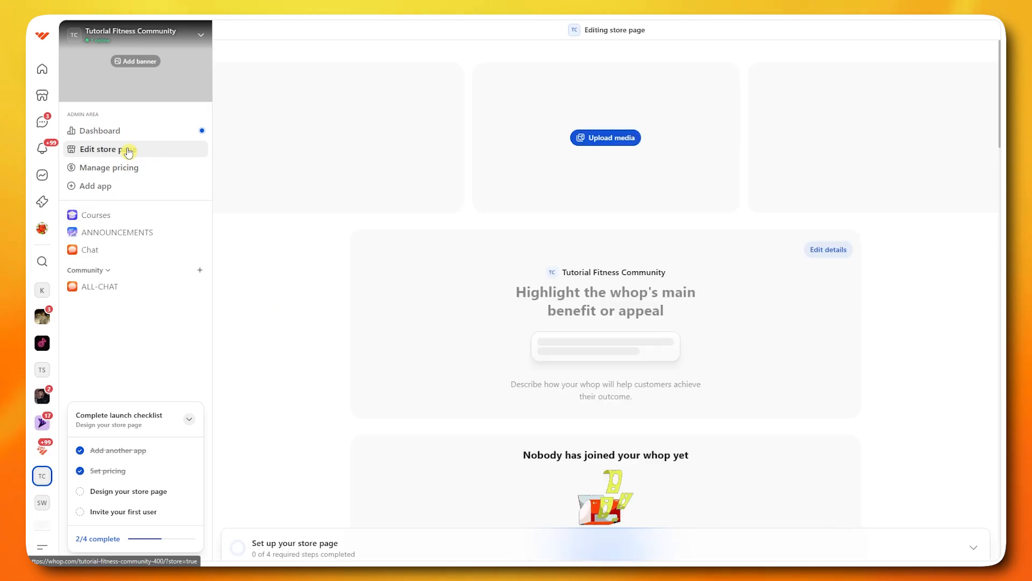
Add pexels-victorfreitas-949126.jpg to the store page gallery with the default crop, save it and close the gallery editor.
{"action": "left_click", "coordinate": [608, 139]}
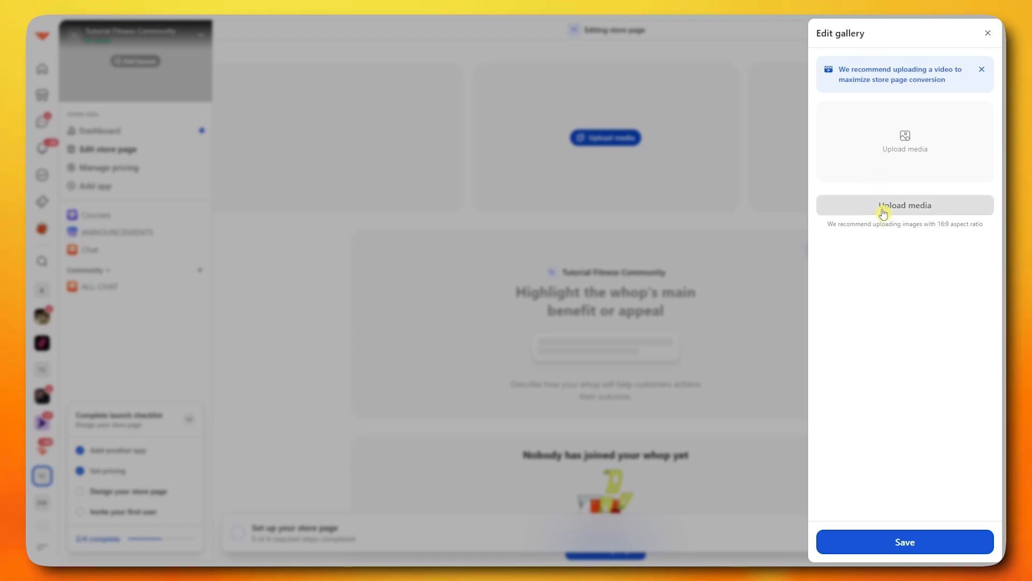
{"action": "left_click", "coordinate": [884, 214]}
{"action": "left_click", "coordinate": [183, 105]}
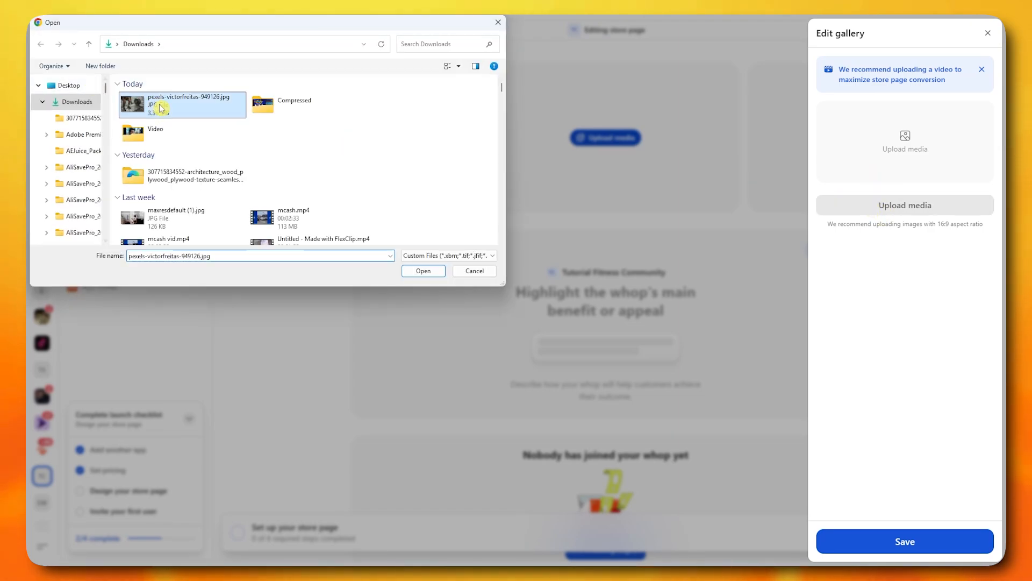
{"action": "left_click", "coordinate": [425, 271]}
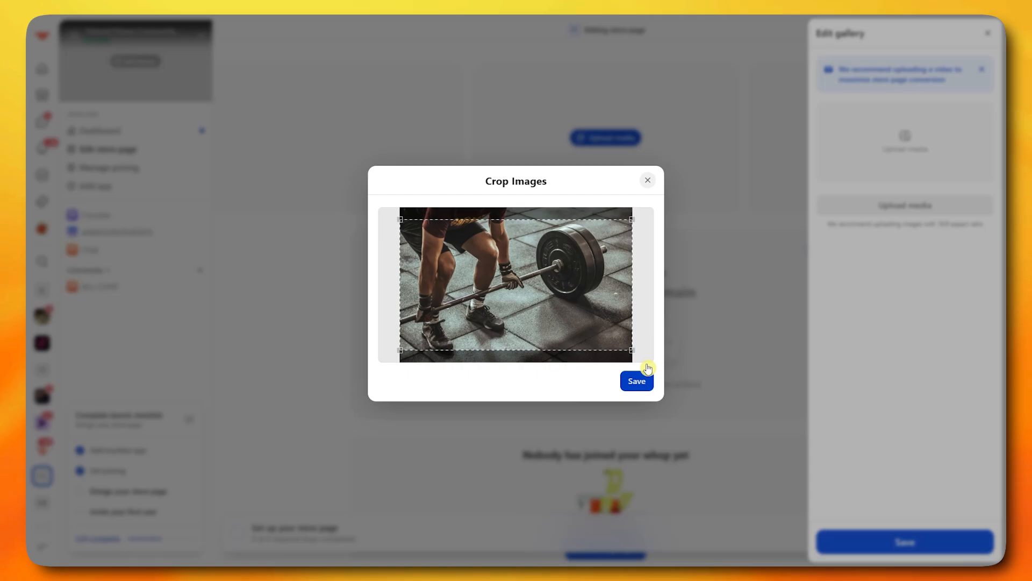
{"action": "left_click", "coordinate": [636, 380]}
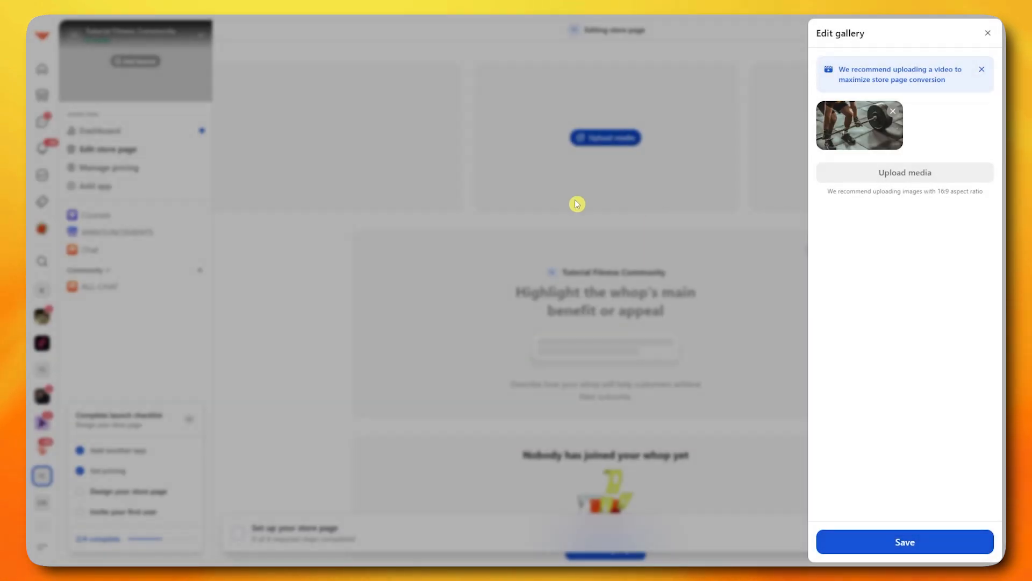
{"action": "left_click", "coordinate": [855, 540]}
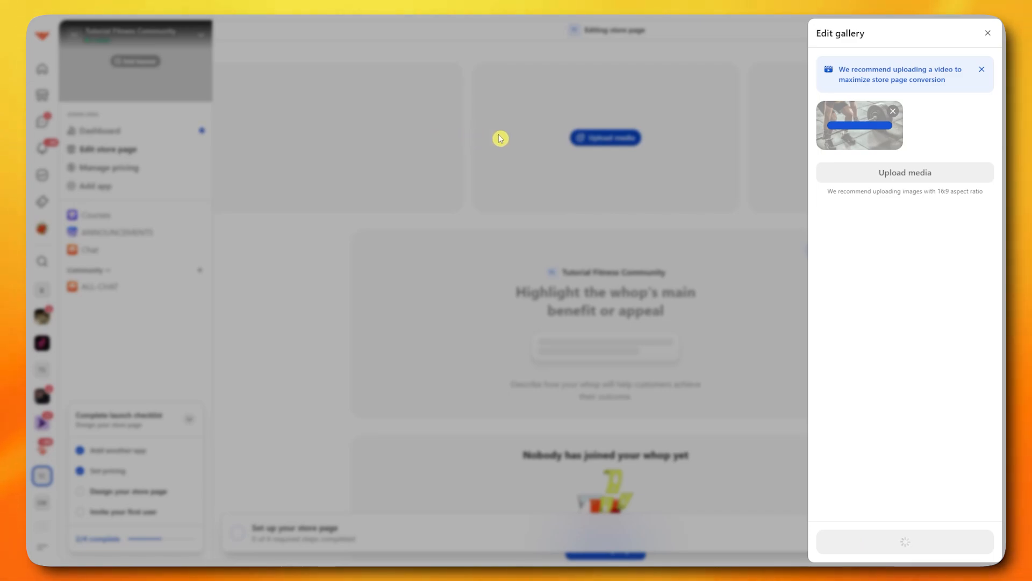
{"action": "left_click", "coordinate": [988, 36]}
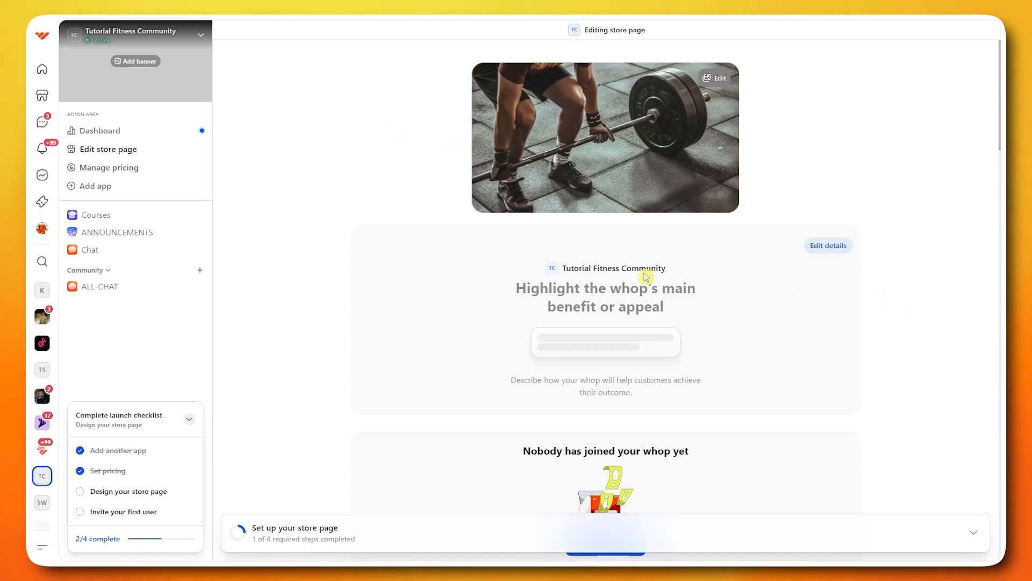
{"action": "scroll", "coordinate": [710, 247], "scroll_direction": "down", "scroll_amount": 2}
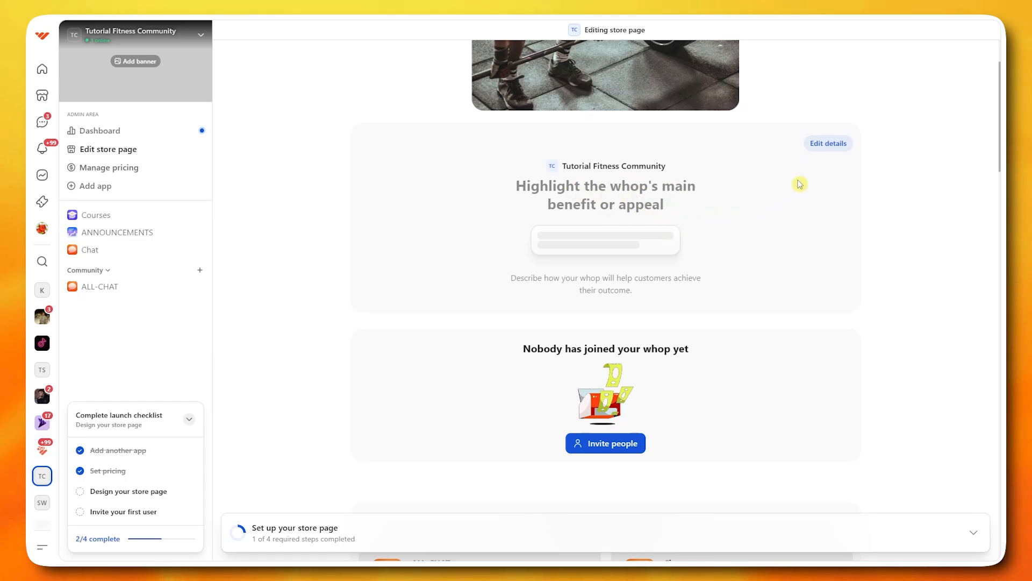
{"action": "left_click", "coordinate": [817, 144]}
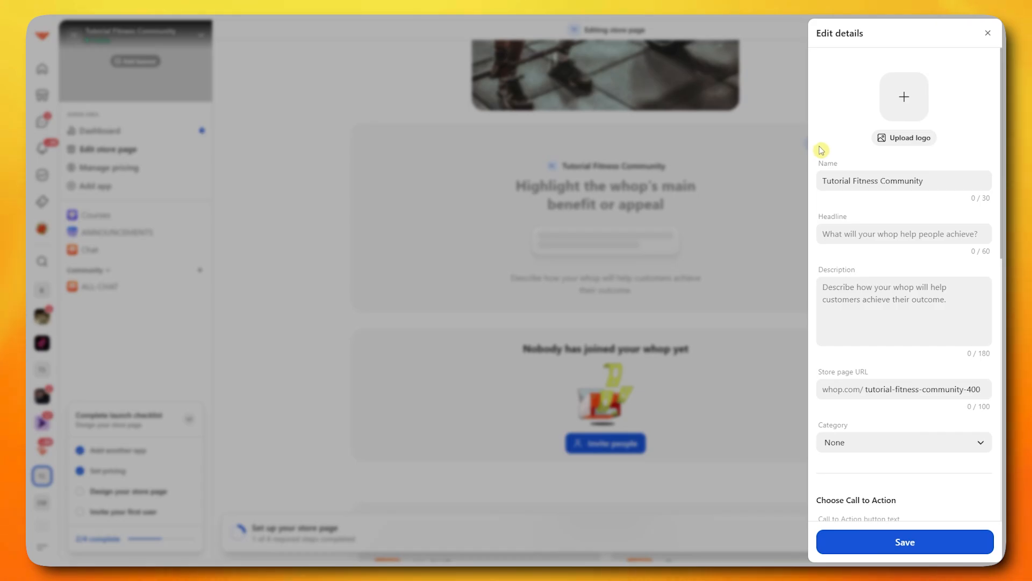
{"action": "left_click", "coordinate": [922, 141]}
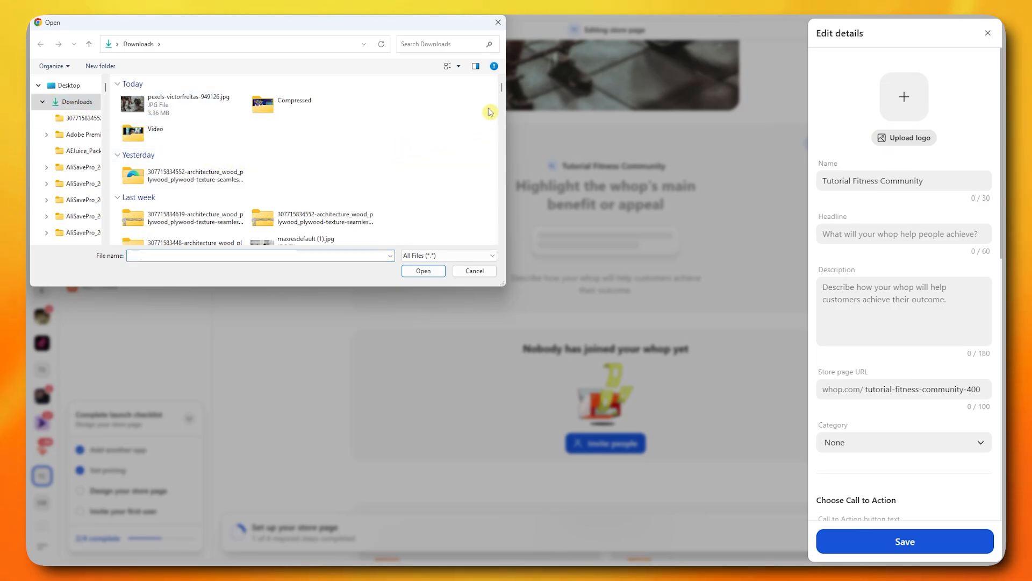
{"action": "scroll", "coordinate": [504, 97], "scroll_direction": "down", "scroll_amount": 2}
{"action": "left_click_drag", "start_coordinate": [505, 98], "coordinate": [504, 104]}
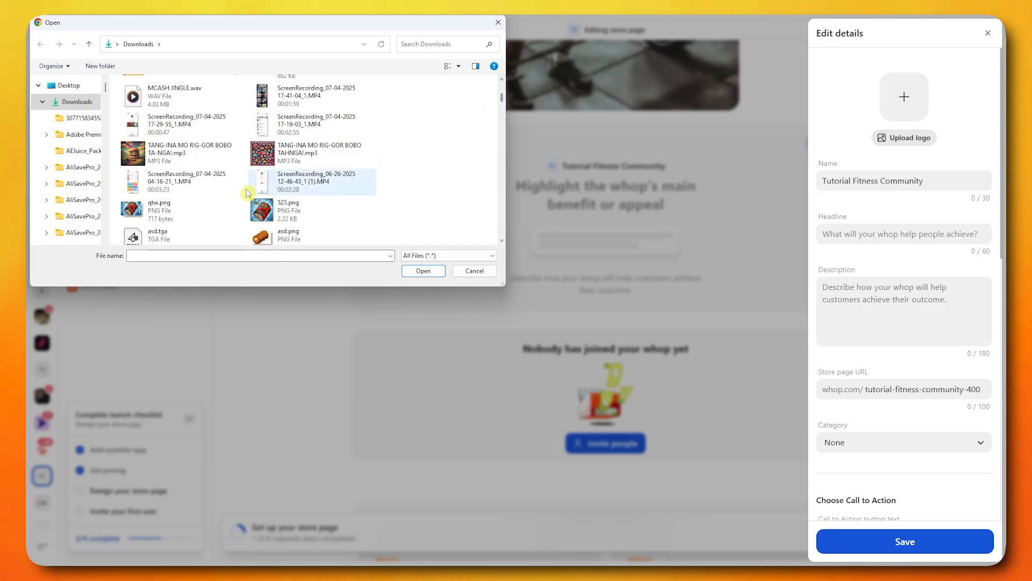
{"action": "scroll", "coordinate": [246, 186], "scroll_direction": "down", "scroll_amount": 3}
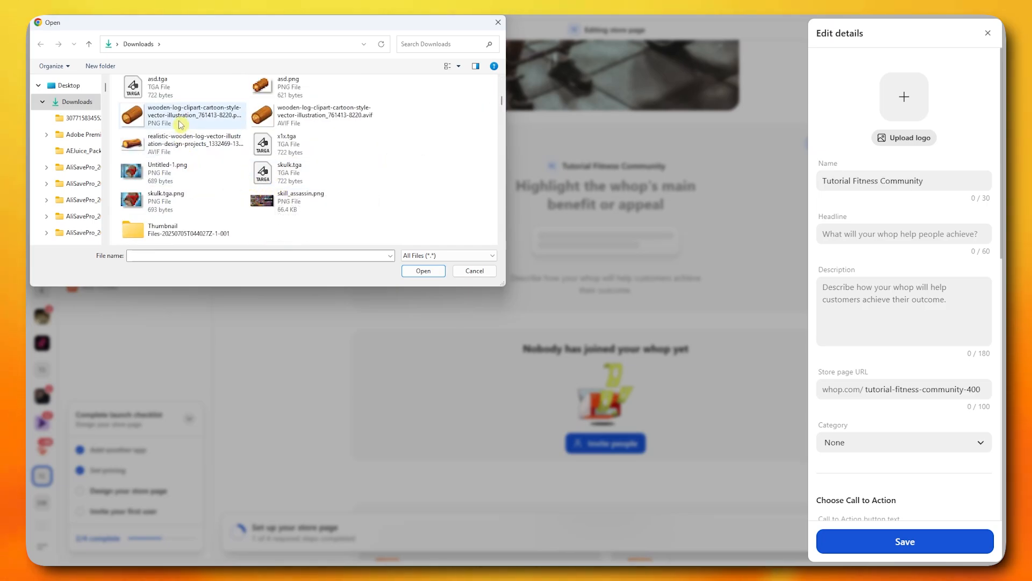
{"action": "left_click", "coordinate": [194, 115]}
{"action": "left_click", "coordinate": [423, 270]}
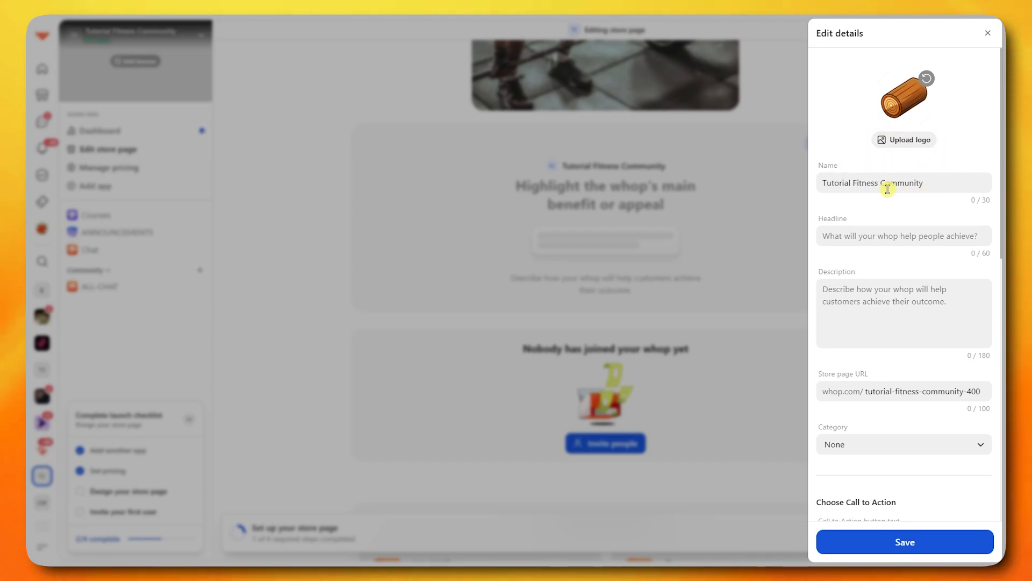
Review the store page's description, call to action, checkout, visibility and promotion settings, and open the Upsells settings.
{"action": "left_click", "coordinate": [903, 311]}
{"action": "scroll", "coordinate": [893, 371], "scroll_direction": "down", "scroll_amount": 2}
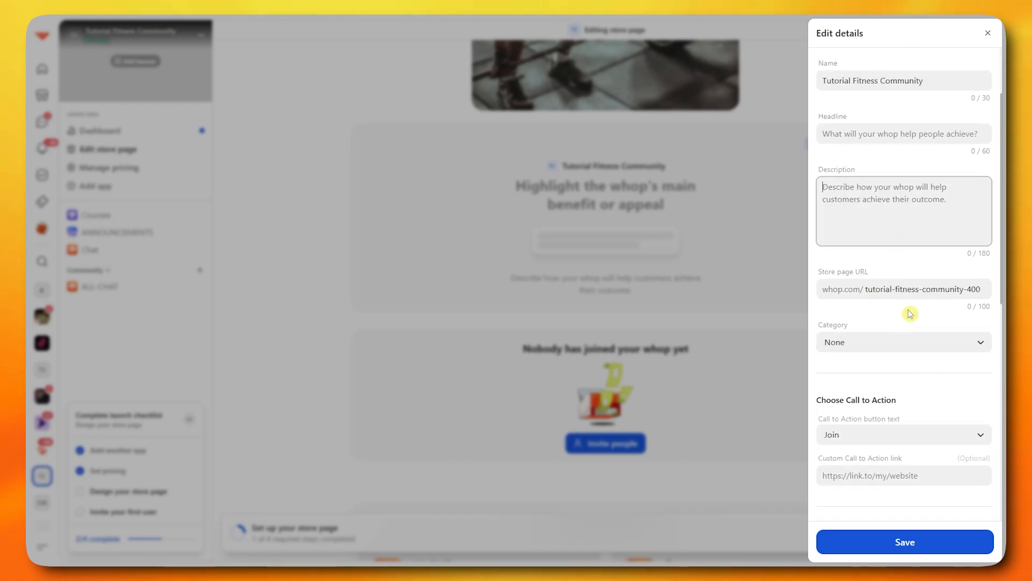
{"action": "scroll", "coordinate": [894, 348], "scroll_direction": "down", "scroll_amount": 10}
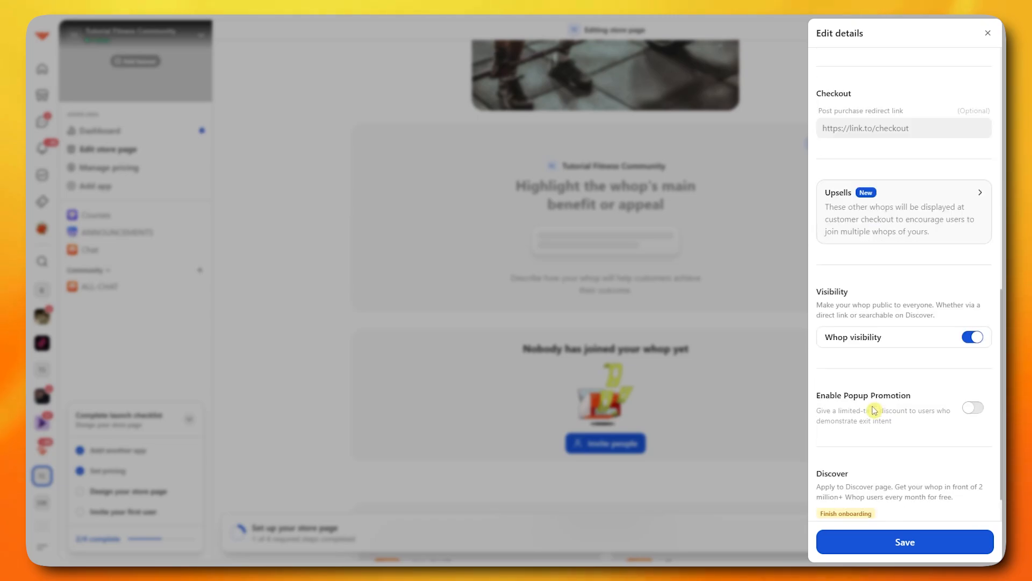
{"action": "scroll", "coordinate": [895, 301], "scroll_direction": "up", "scroll_amount": 3}
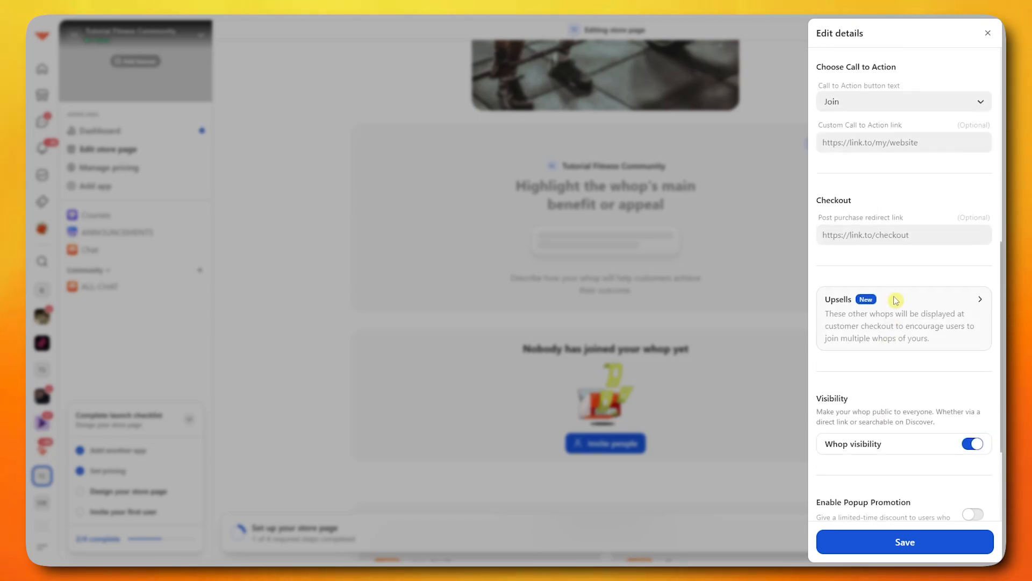
{"action": "left_click", "coordinate": [978, 305]}
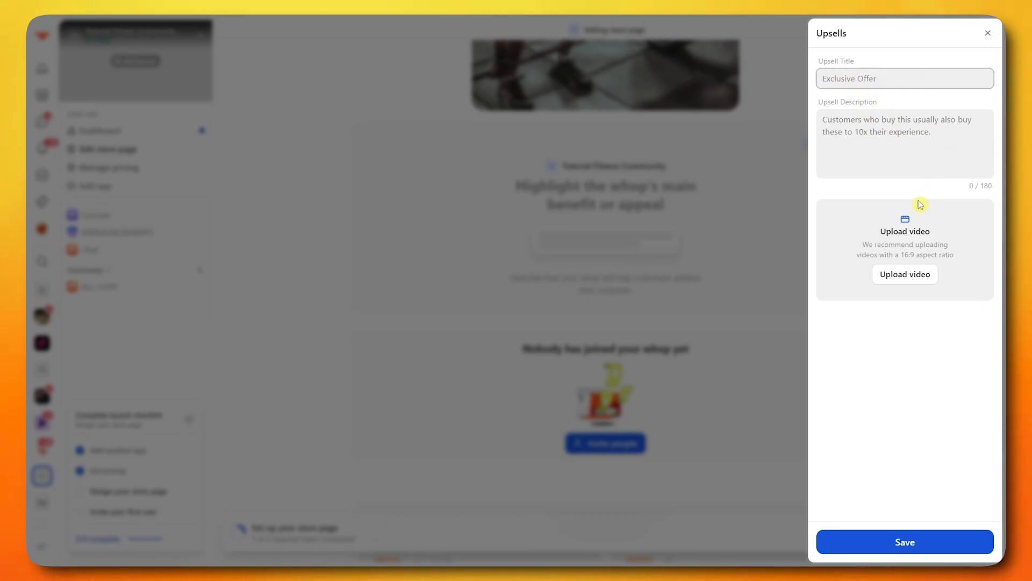
Close the Upsells settings and save the store page details after checking the logo, headline and description.
{"action": "left_click", "coordinate": [988, 36]}
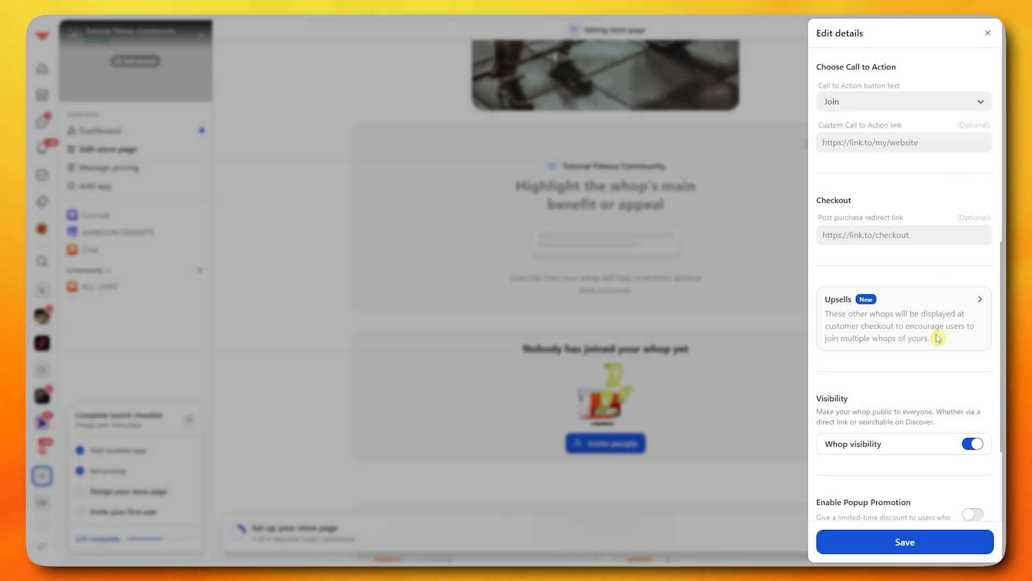
{"action": "scroll", "coordinate": [867, 242], "scroll_direction": "up", "scroll_amount": 7}
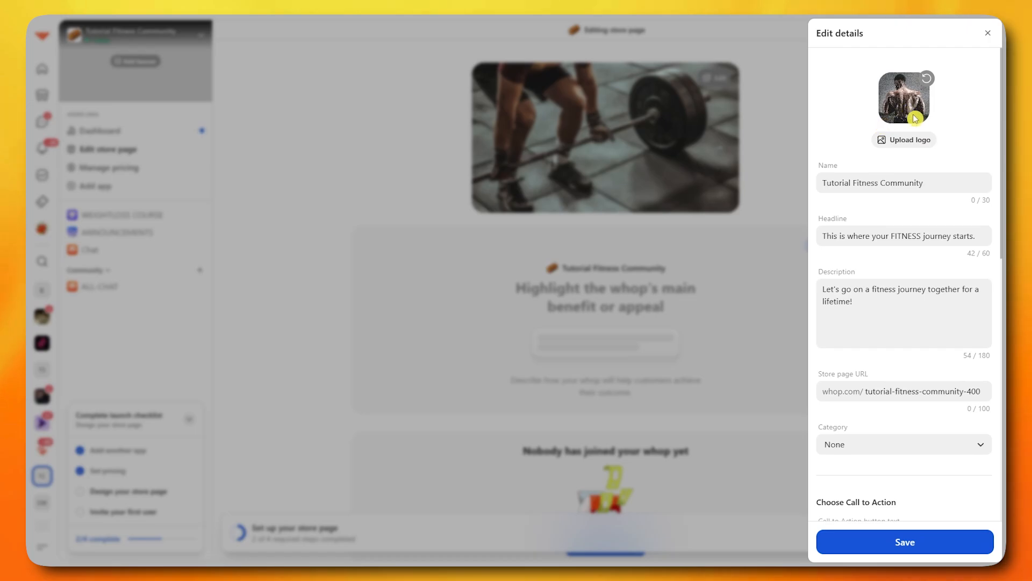
{"action": "scroll", "coordinate": [905, 231], "scroll_direction": "down", "scroll_amount": 10}
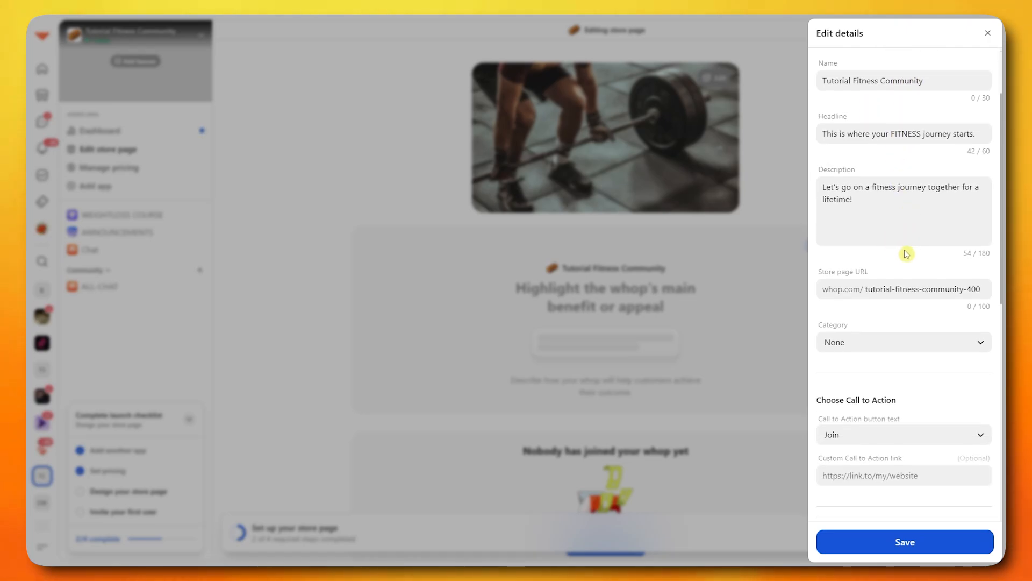
{"action": "left_click", "coordinate": [918, 542]}
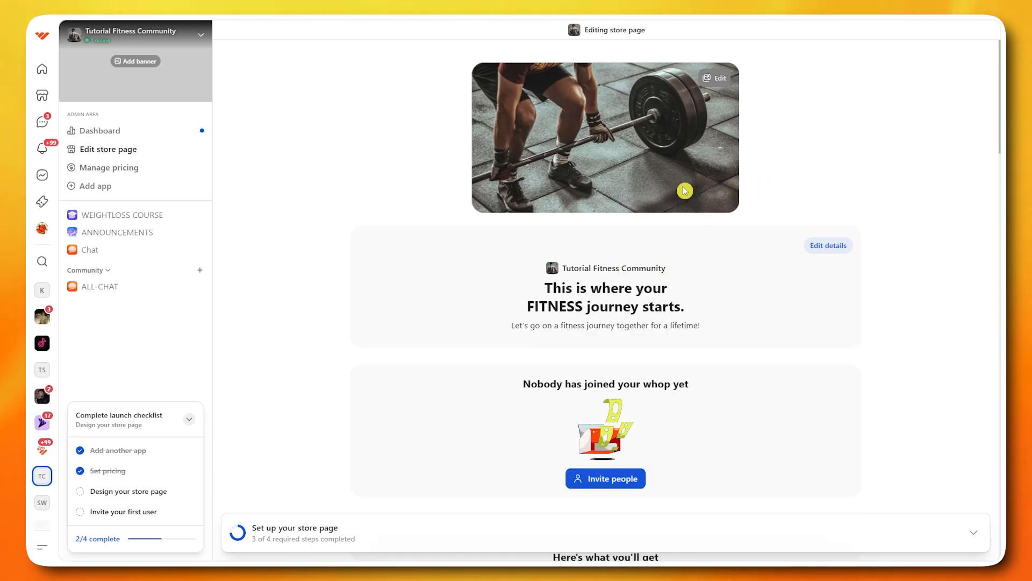
Review the store page's headline, member and "Here's what you'll get" sections, including the WEIGHTLOSS COURSE entry.
{"action": "scroll", "coordinate": [699, 313], "scroll_direction": "down", "scroll_amount": 3}
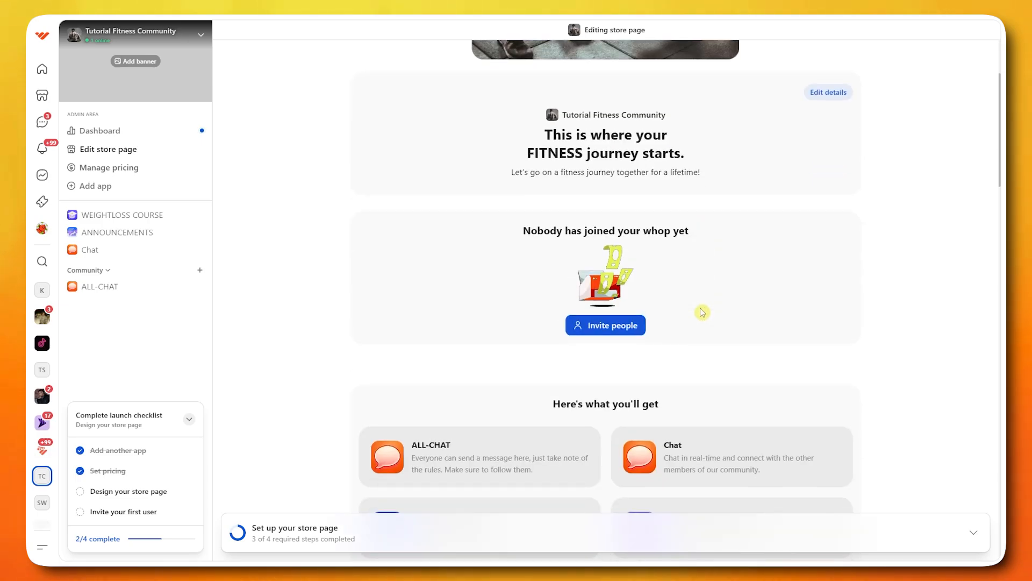
{"action": "scroll", "coordinate": [598, 230], "scroll_direction": "up", "scroll_amount": 2}
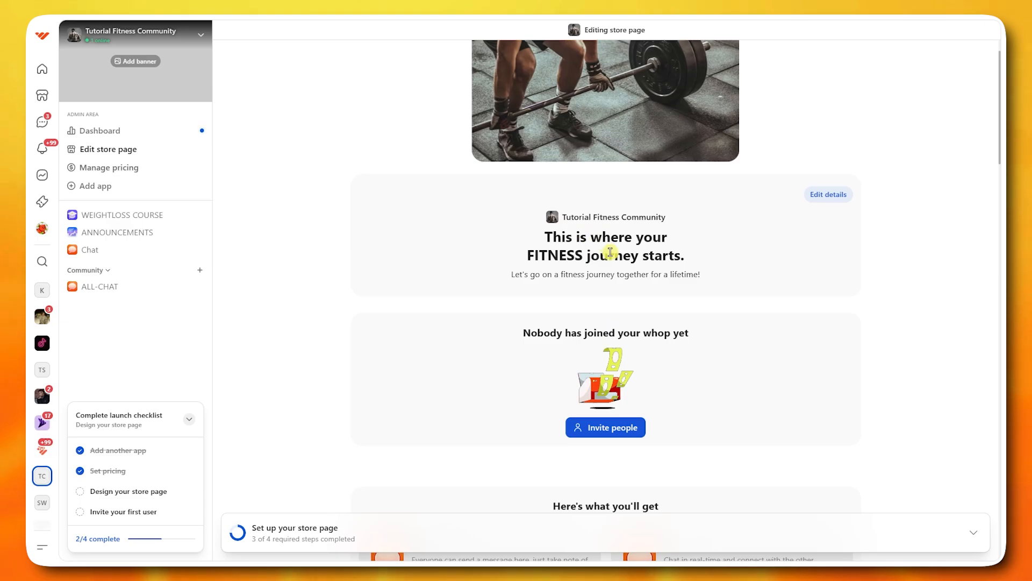
{"action": "scroll", "coordinate": [586, 247], "scroll_direction": "down", "scroll_amount": 3}
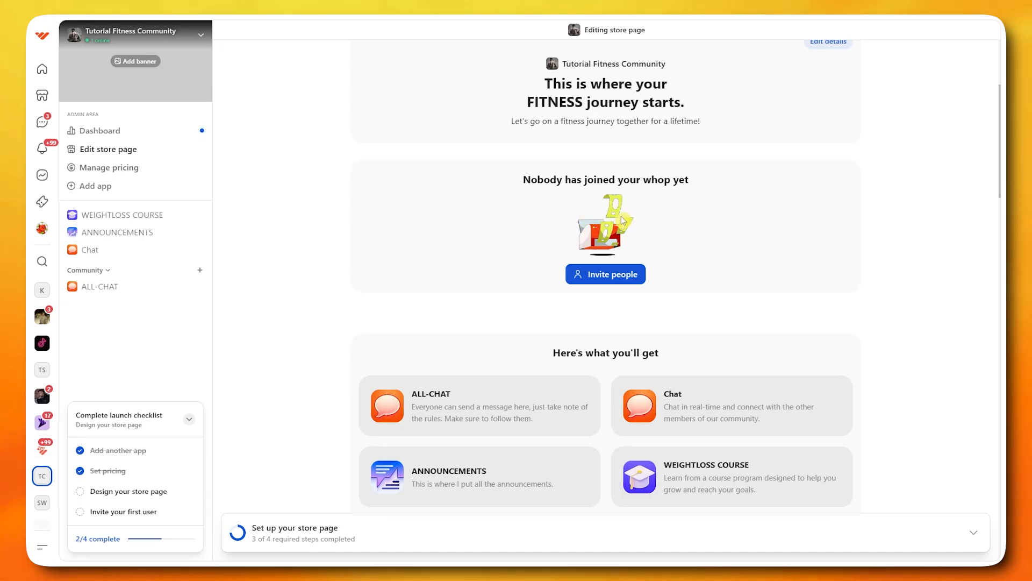
{"action": "scroll", "coordinate": [626, 225], "scroll_direction": "down", "scroll_amount": 1}
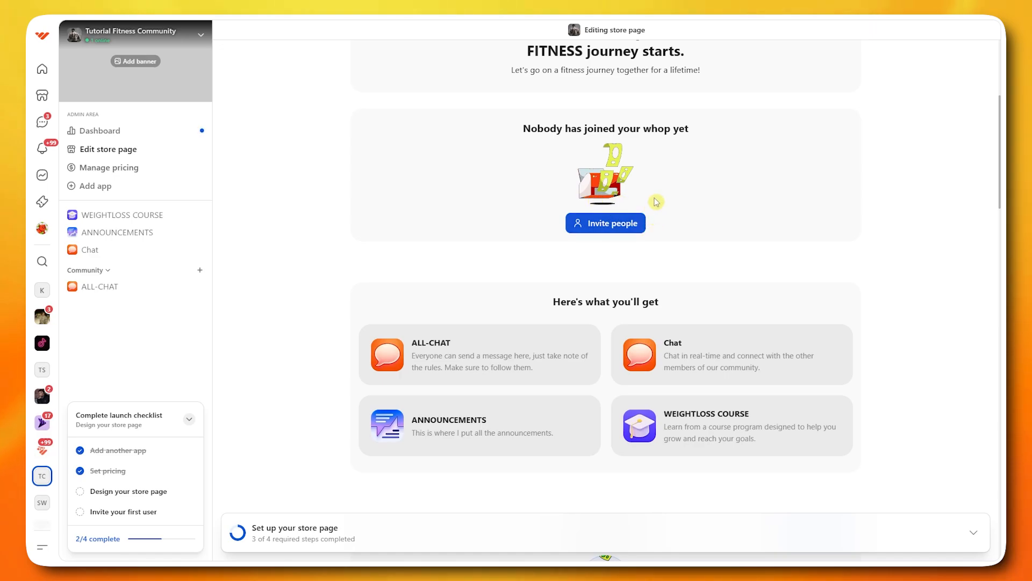
{"action": "scroll", "coordinate": [634, 210], "scroll_direction": "down", "scroll_amount": 2}
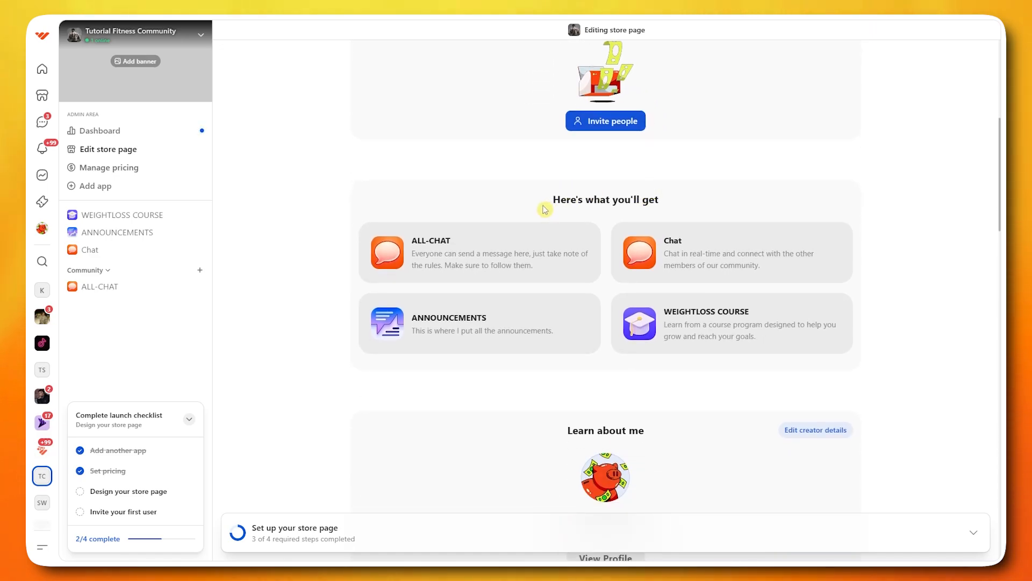
{"action": "left_click_drag", "start_coordinate": [548, 203], "coordinate": [643, 195]}
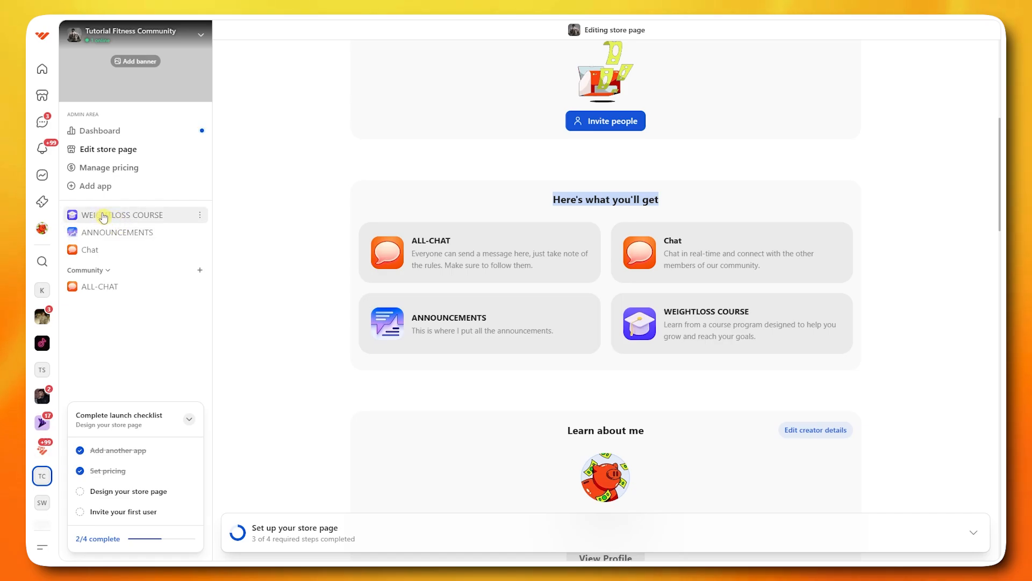
{"action": "left_click_drag", "start_coordinate": [664, 311], "coordinate": [770, 310]}
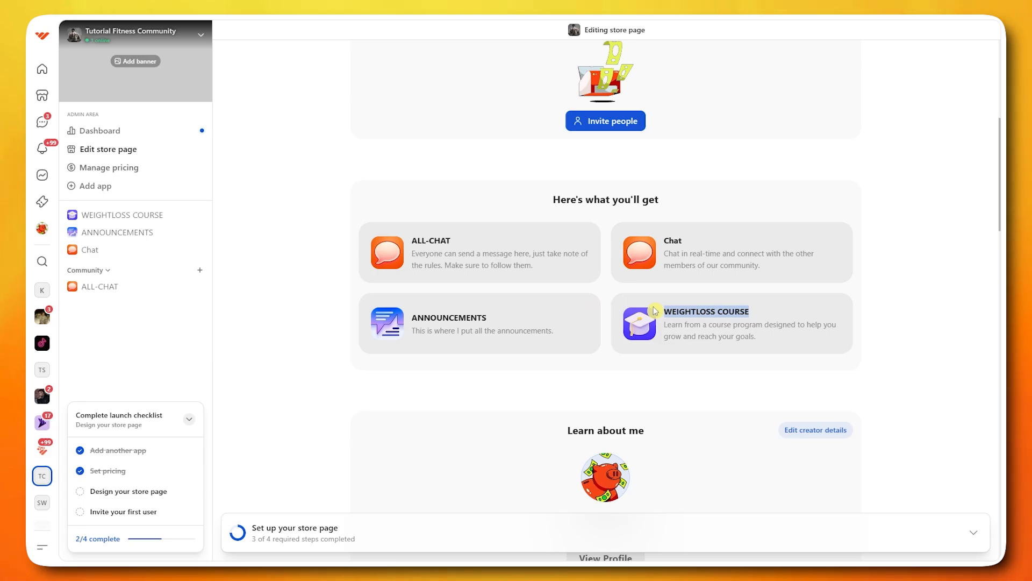
Open the WEIGHTLOSS COURSE app's settings to examine its name, description and visibility options, and close them.
{"action": "left_click", "coordinate": [201, 217]}
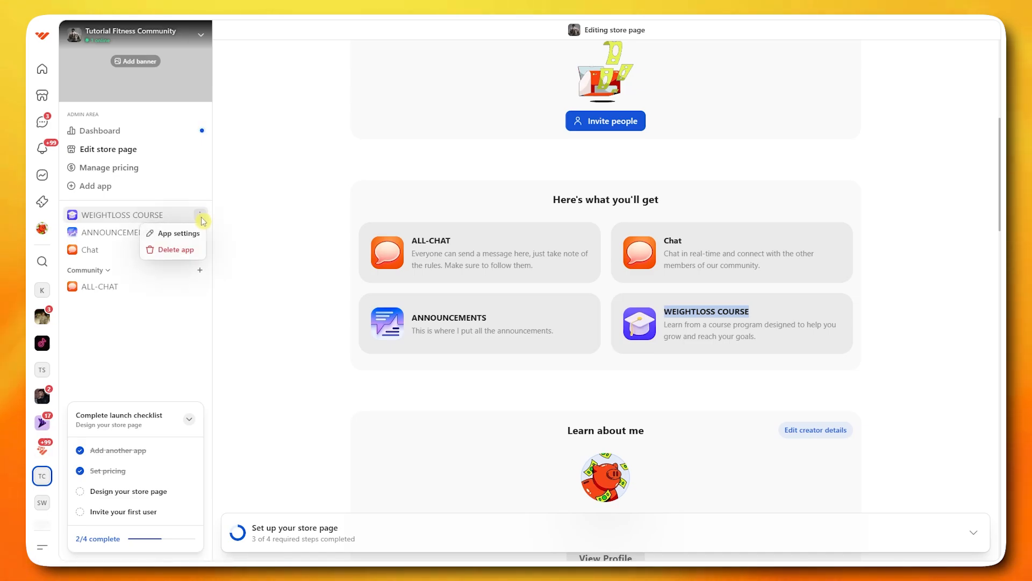
{"action": "left_click", "coordinate": [194, 234]}
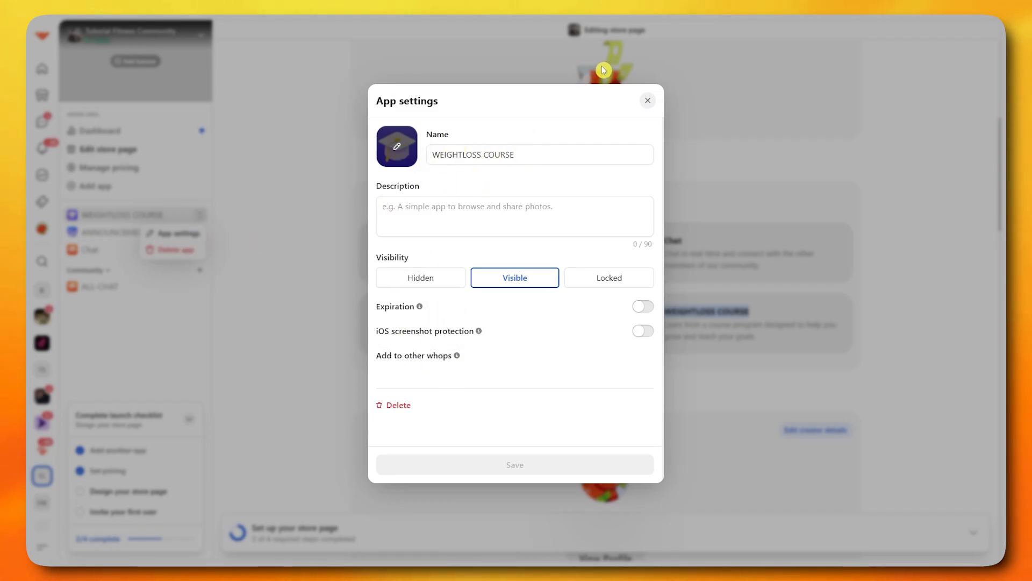
{"action": "left_click", "coordinate": [649, 102]}
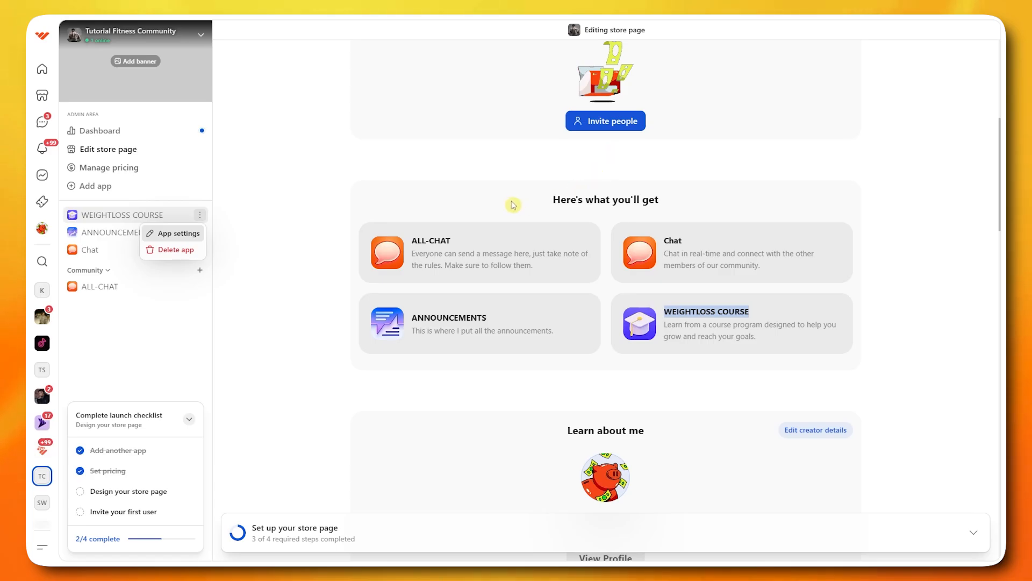
{"action": "left_click", "coordinate": [650, 388]}
Start a new persona for the store page's "Who this is for" section and name it "Busy Individuals".
{"action": "scroll", "coordinate": [650, 388], "scroll_direction": "down", "scroll_amount": 7}
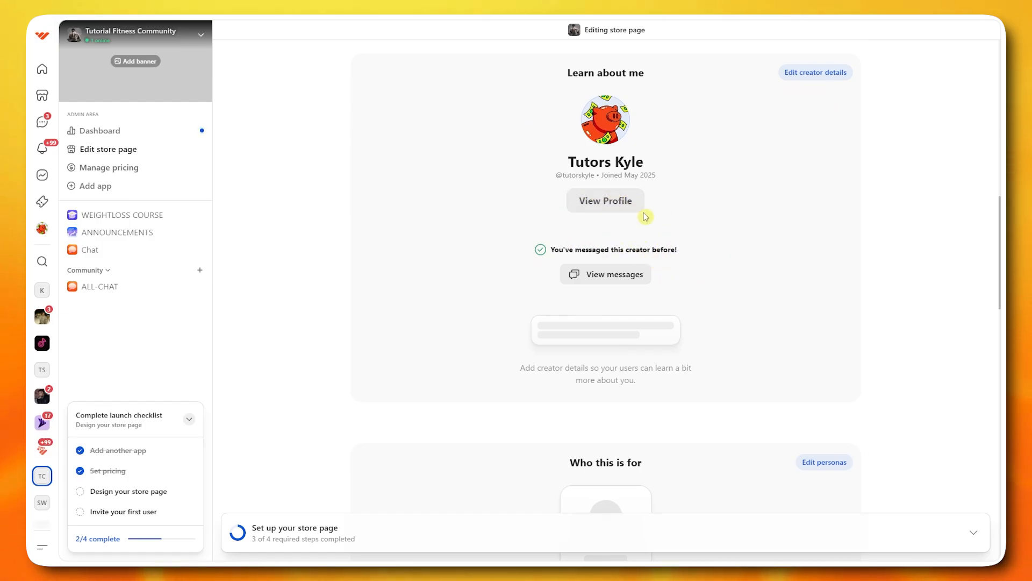
{"action": "scroll", "coordinate": [693, 207], "scroll_direction": "down", "scroll_amount": 6}
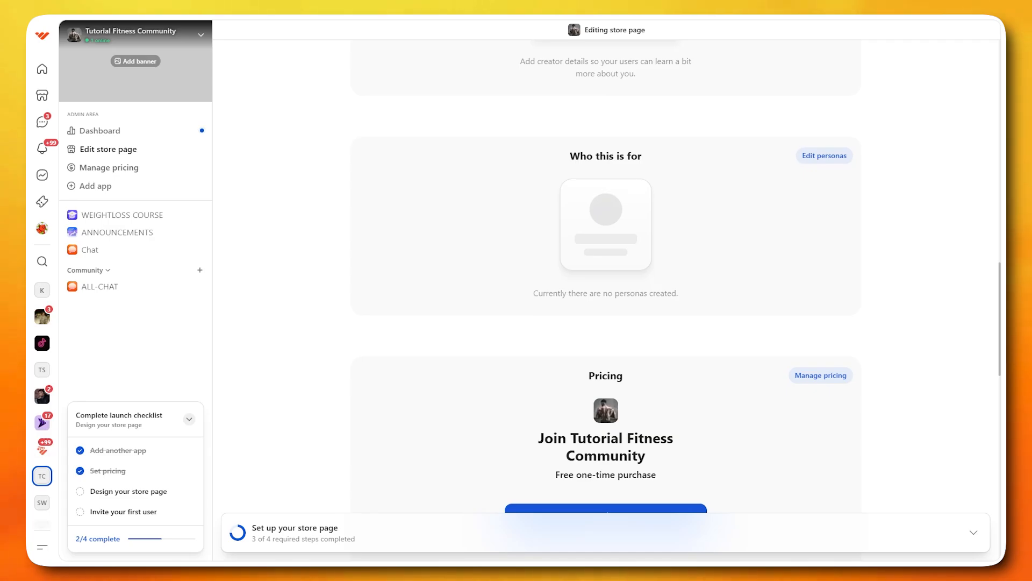
{"action": "left_click", "coordinate": [824, 157]}
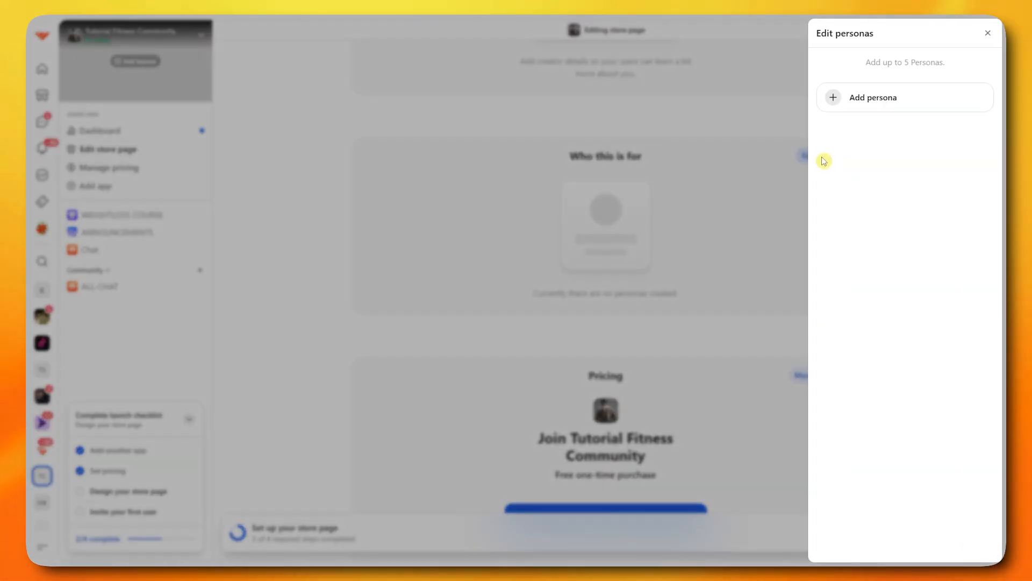
{"action": "left_click", "coordinate": [834, 97]}
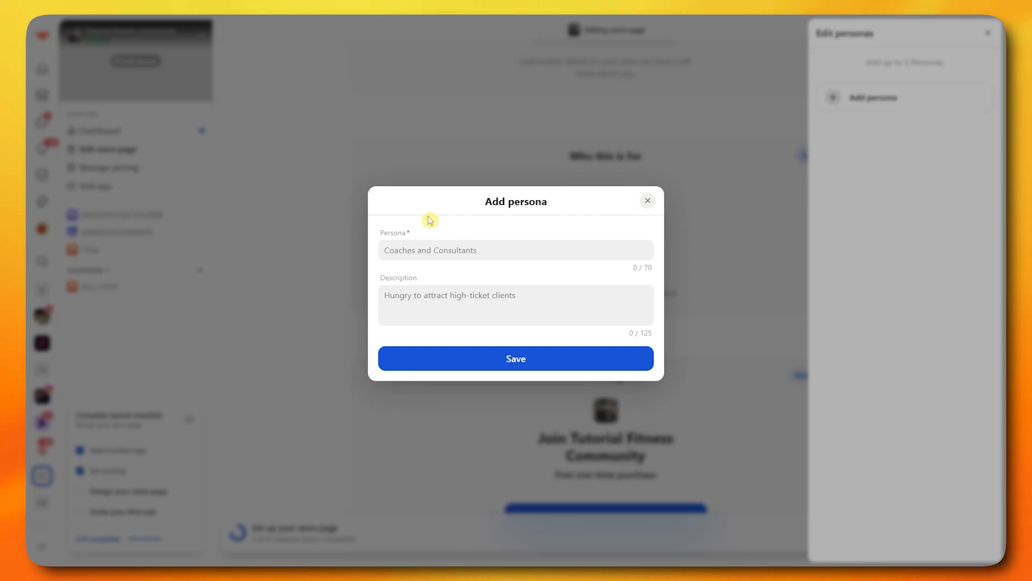
{"action": "left_click", "coordinate": [498, 242]}
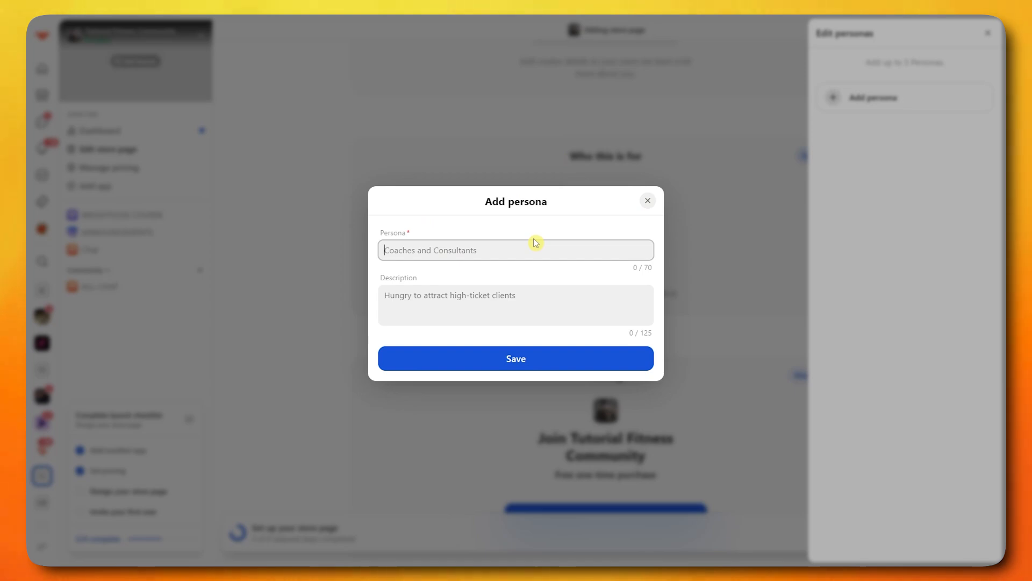
{"action": "type", "text": "BU"}
{"action": "key", "text": "BackSpace"}
{"action": "type", "text": "u"}
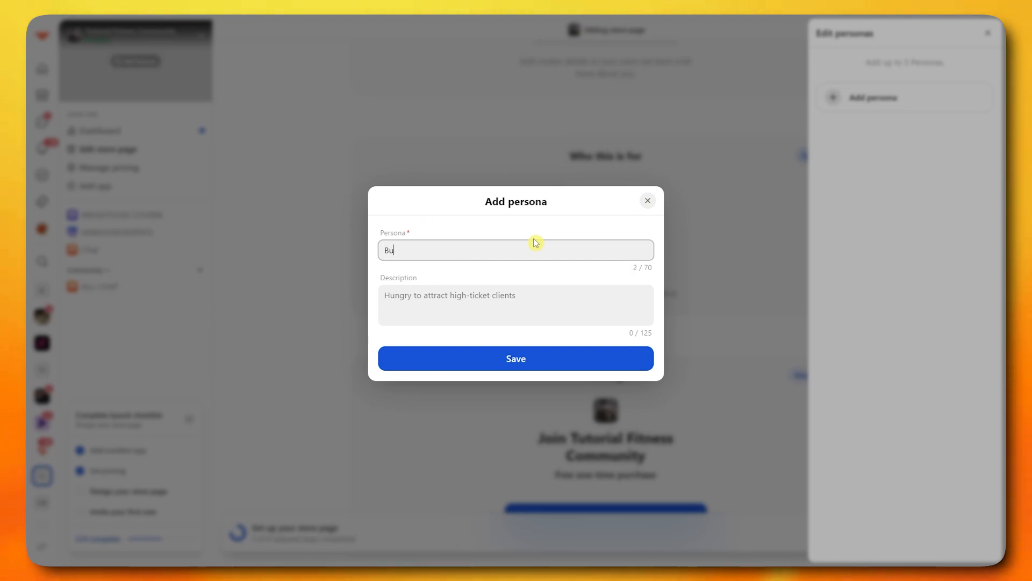
{"action": "type", "text": "sy indi"}
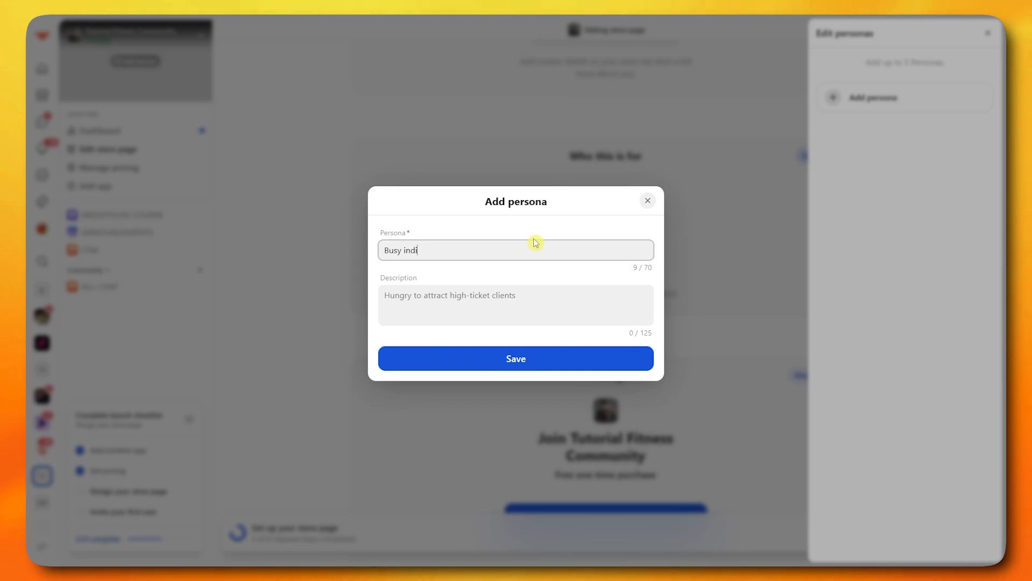
{"action": "key", "text": "BackSpace"}
{"action": "type", "text": "IN"}
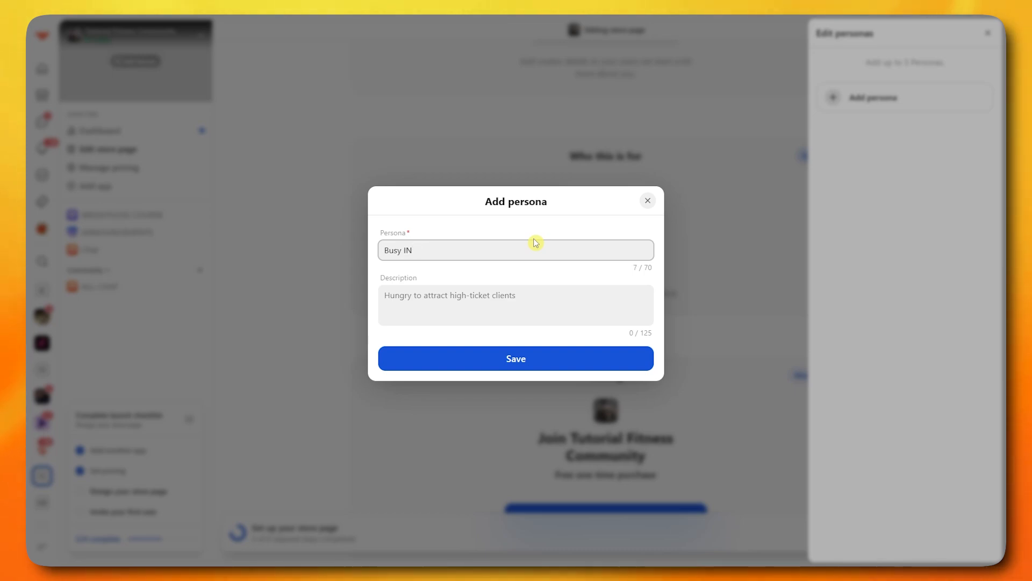
{"action": "key", "text": "BackSpace"}
{"action": "type", "text": "ndividuals"}
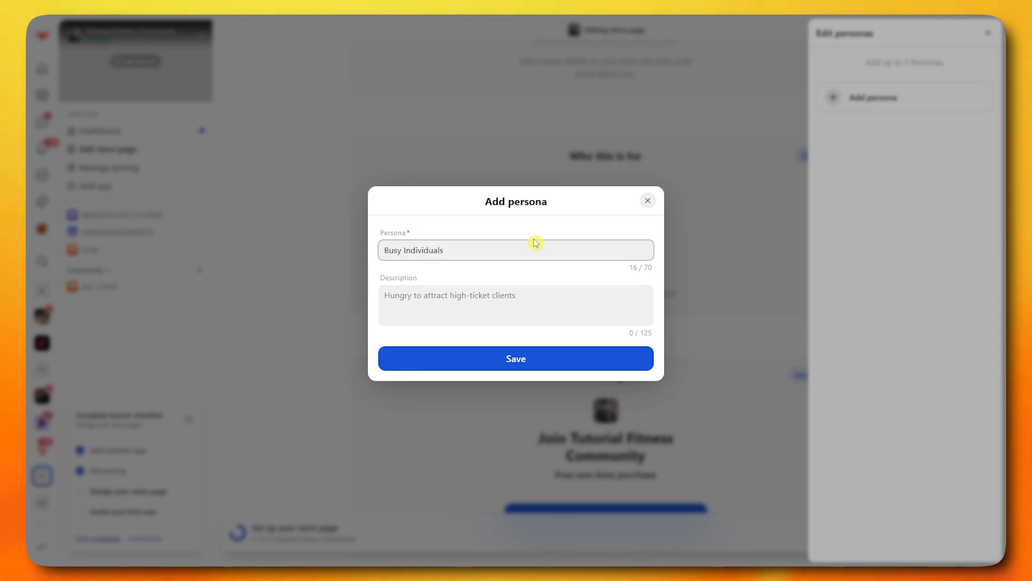
Describe the persona as "Even if you are busy, we can help you stay fit regardless.", save it and close the persona editor.
{"action": "left_click", "coordinate": [536, 300]}
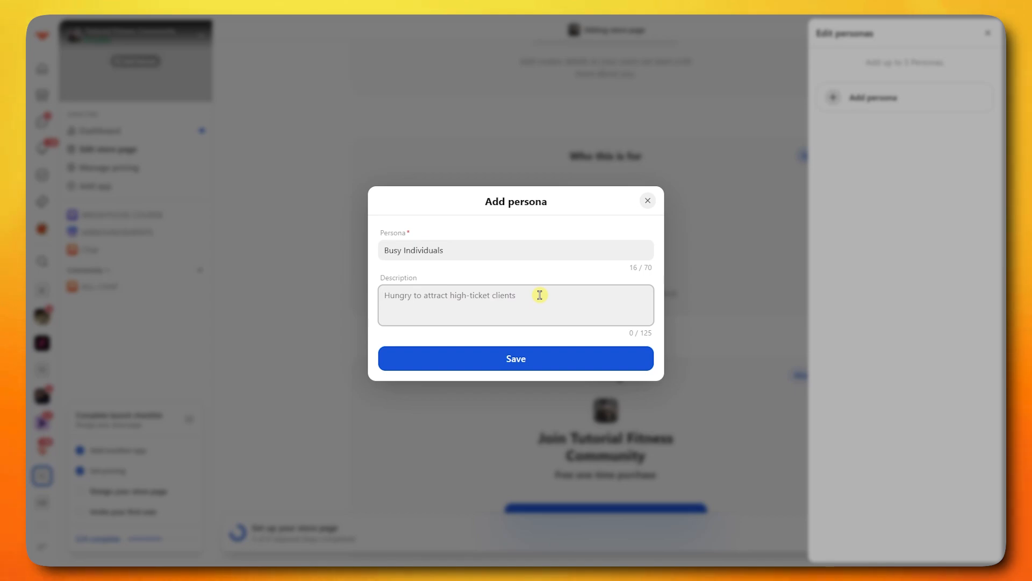
{"action": "type", "text": "Even if you "}
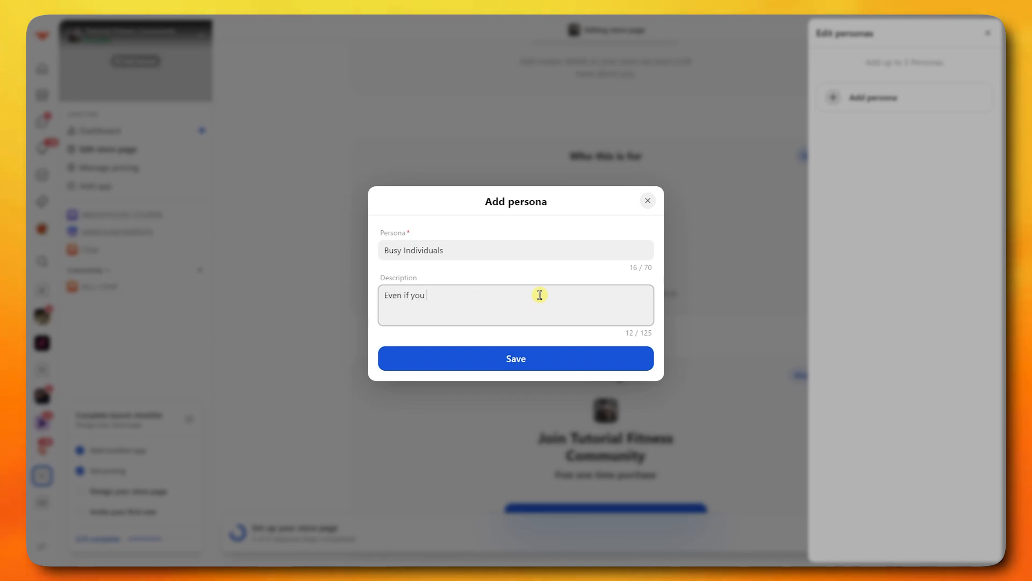
{"action": "type", "text": "are busy, we "}
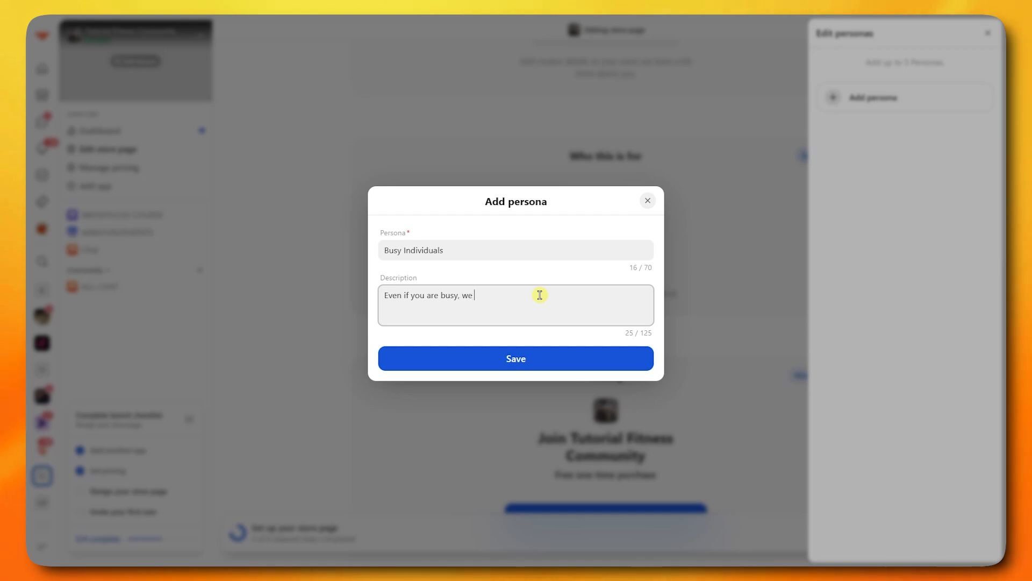
{"action": "type", "text": "can help you sta"}
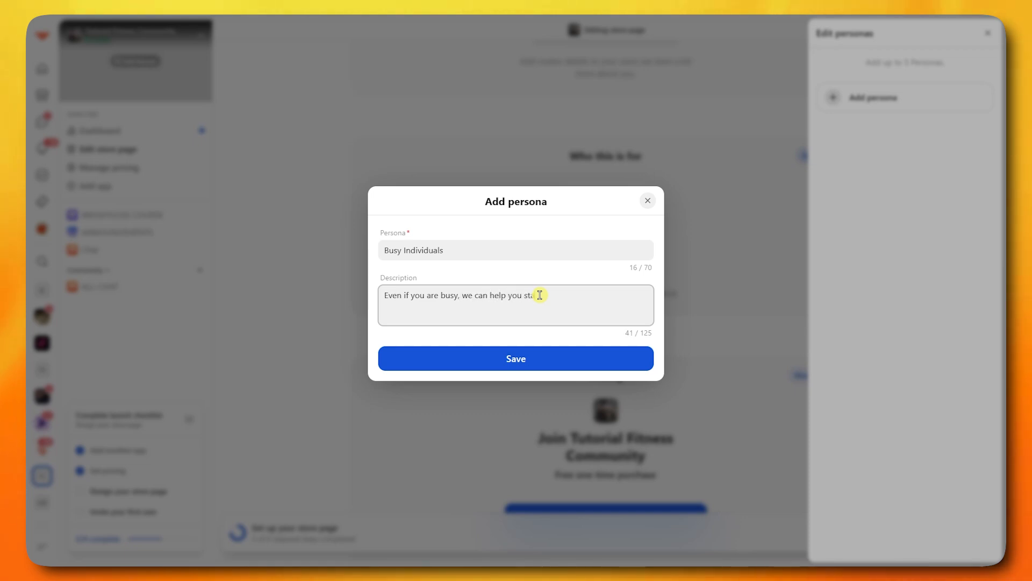
{"action": "type", "text": "rt "}
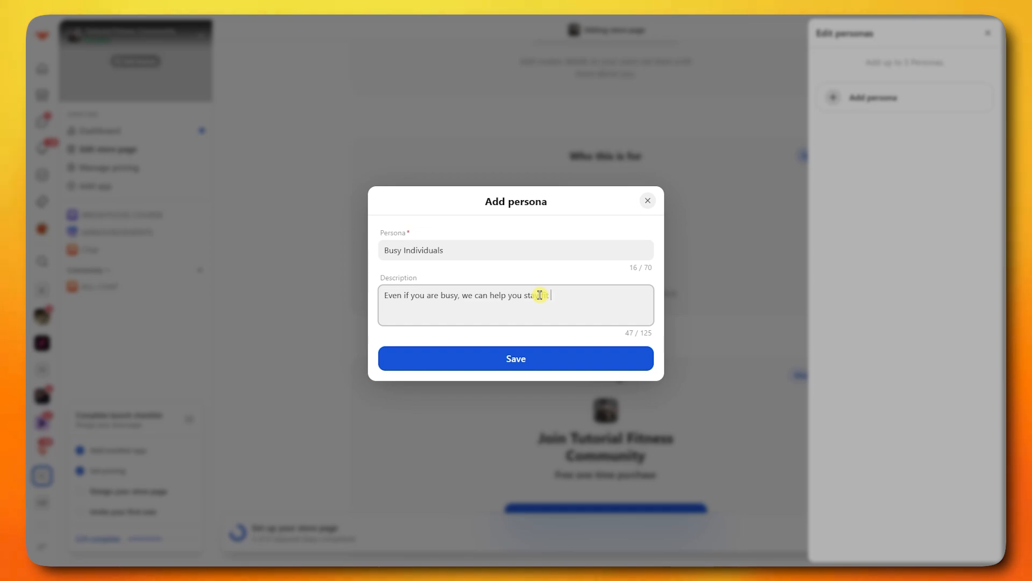
{"action": "type", "text": "it regardless."}
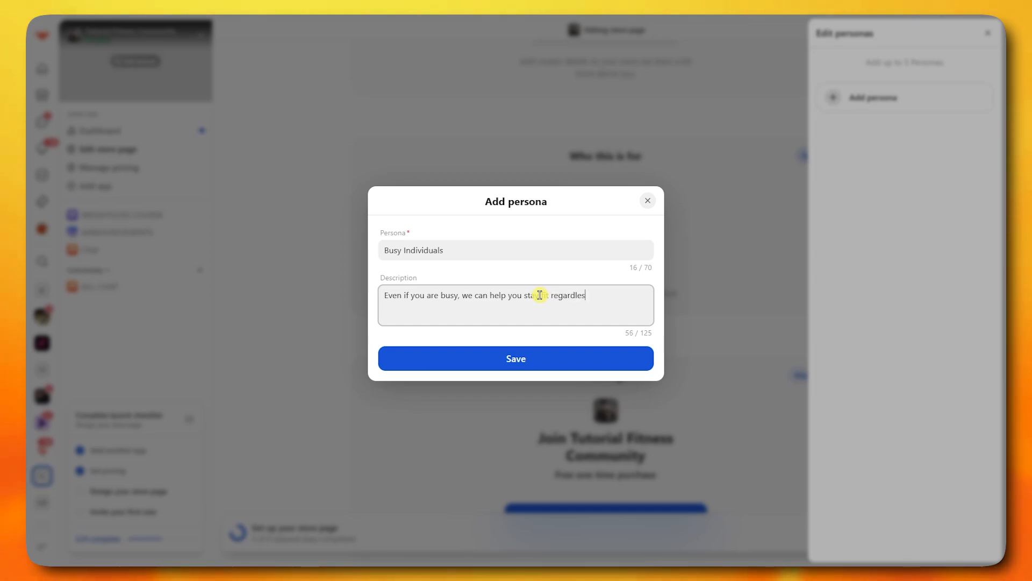
{"action": "left_click", "coordinate": [516, 359]}
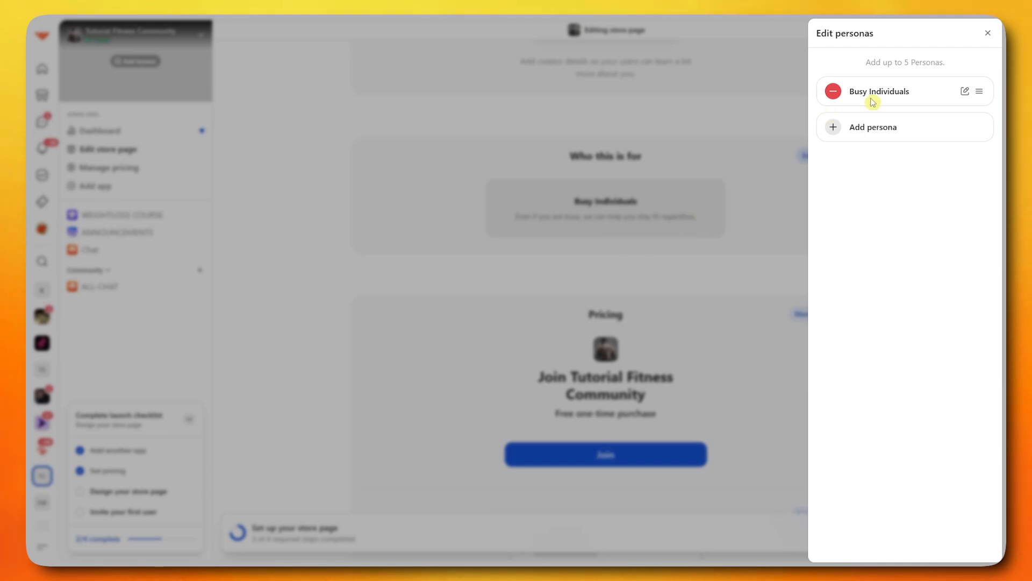
{"action": "left_click", "coordinate": [723, 155]}
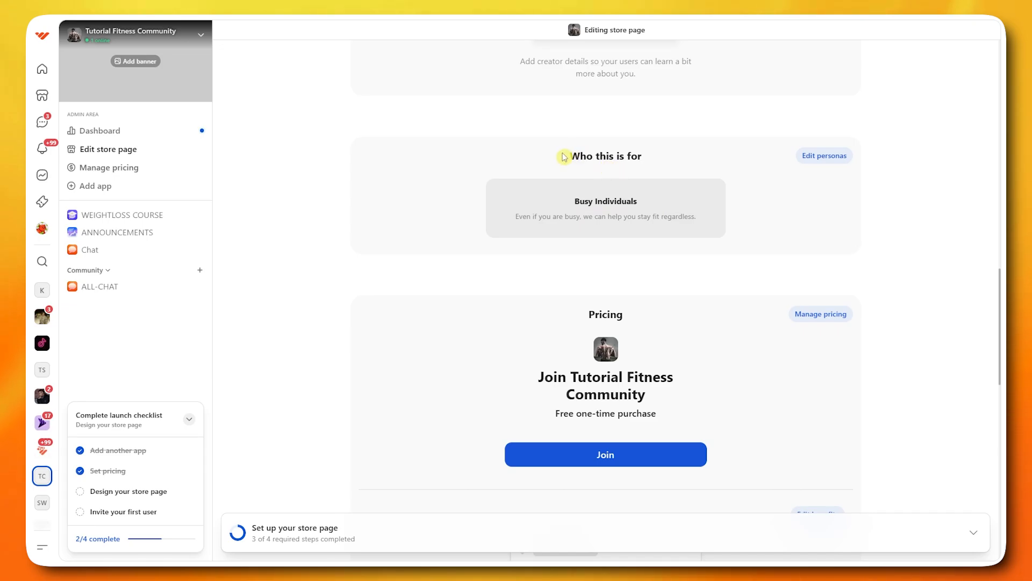
Check the persona list and its limit, and look through the store page's pricing, benefits and FAQ sections.
{"action": "left_click", "coordinate": [812, 155]}
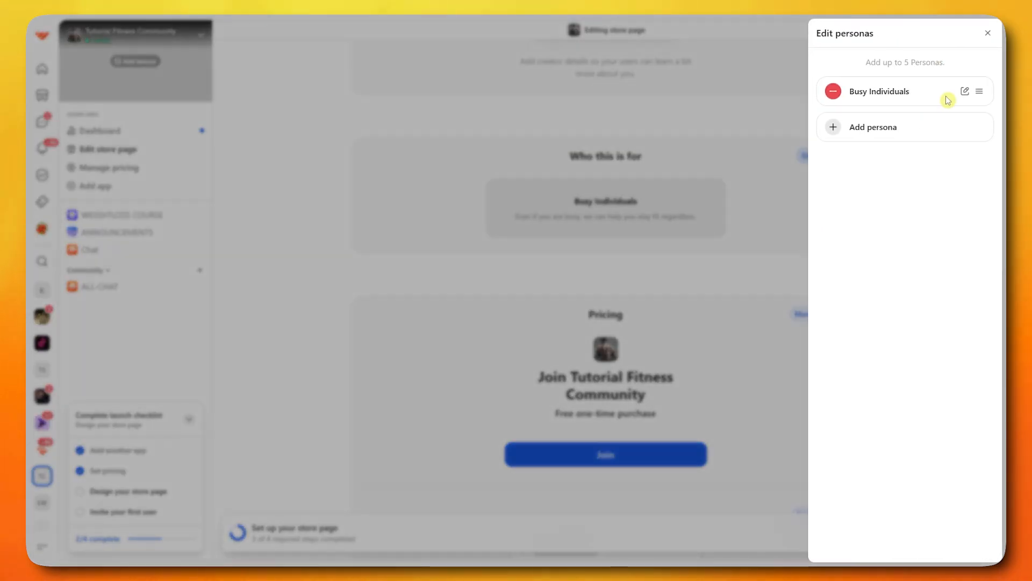
{"action": "left_click_drag", "start_coordinate": [906, 62], "coordinate": [950, 65]}
{"action": "left_click", "coordinate": [723, 233]}
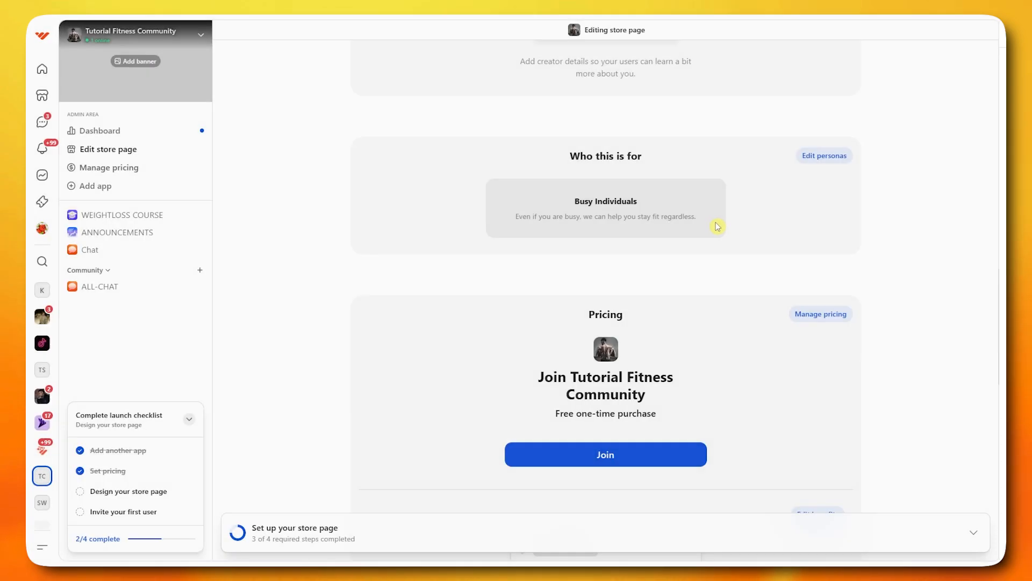
{"action": "scroll", "coordinate": [715, 231], "scroll_direction": "down", "scroll_amount": 5}
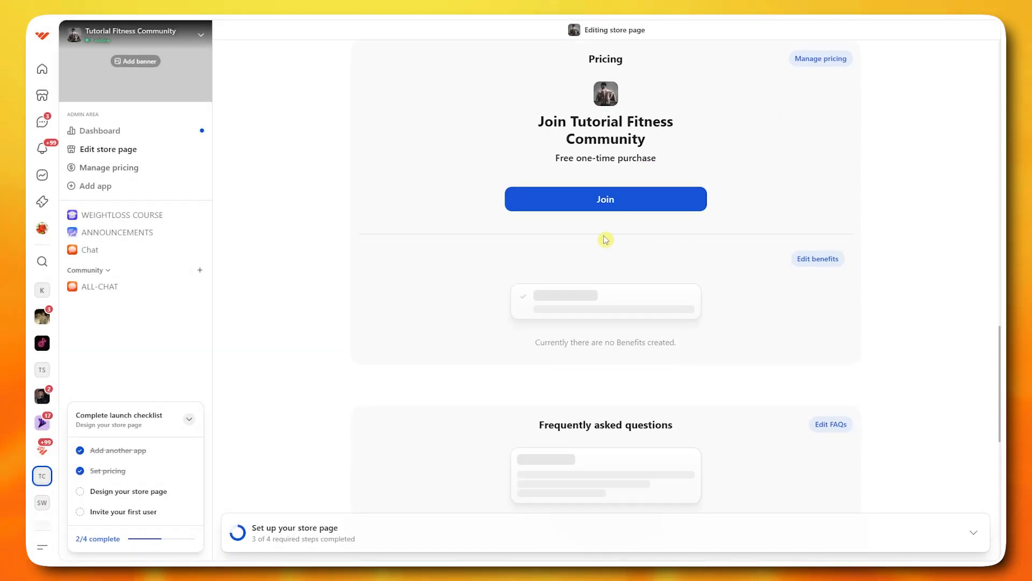
{"action": "scroll", "coordinate": [606, 236], "scroll_direction": "down", "scroll_amount": 3}
{"action": "scroll", "coordinate": [606, 231], "scroll_direction": "up", "scroll_amount": 7}
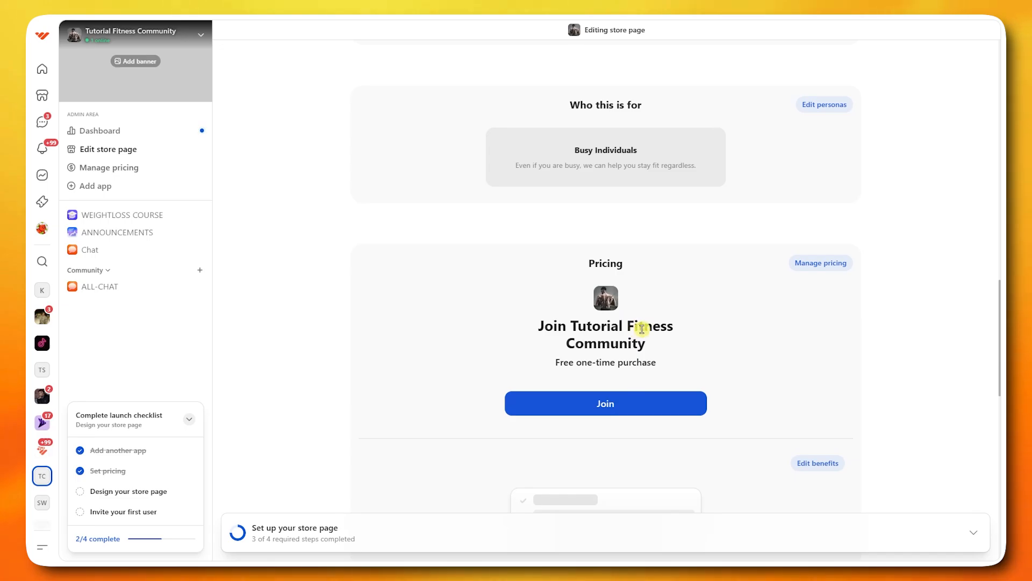
Archive the free pricing option in the store page's pricing management and confirm the archiving.
{"action": "left_click", "coordinate": [828, 263]}
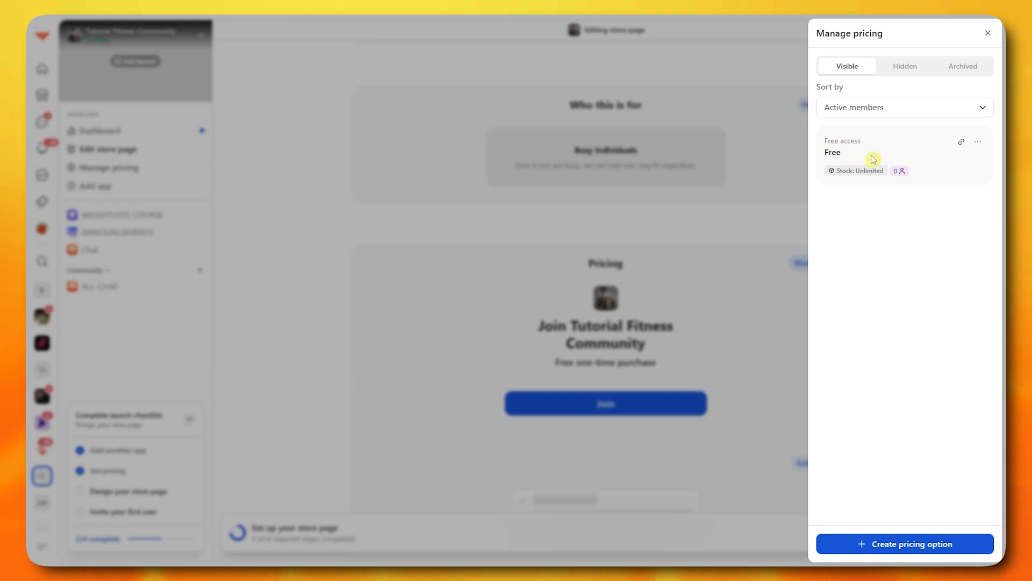
{"action": "left_click", "coordinate": [978, 142]}
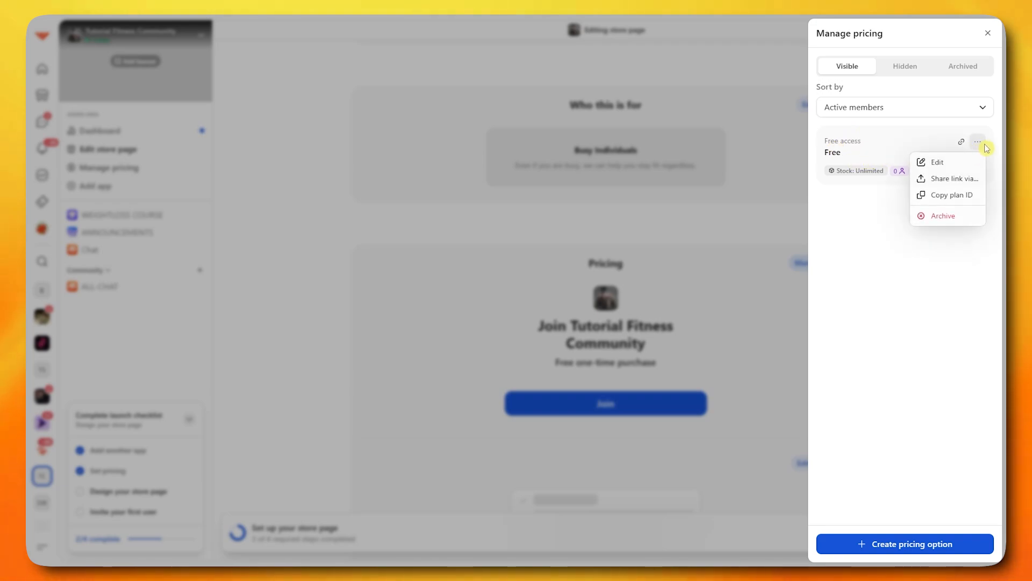
{"action": "left_click", "coordinate": [947, 224]}
{"action": "left_click", "coordinate": [591, 306]}
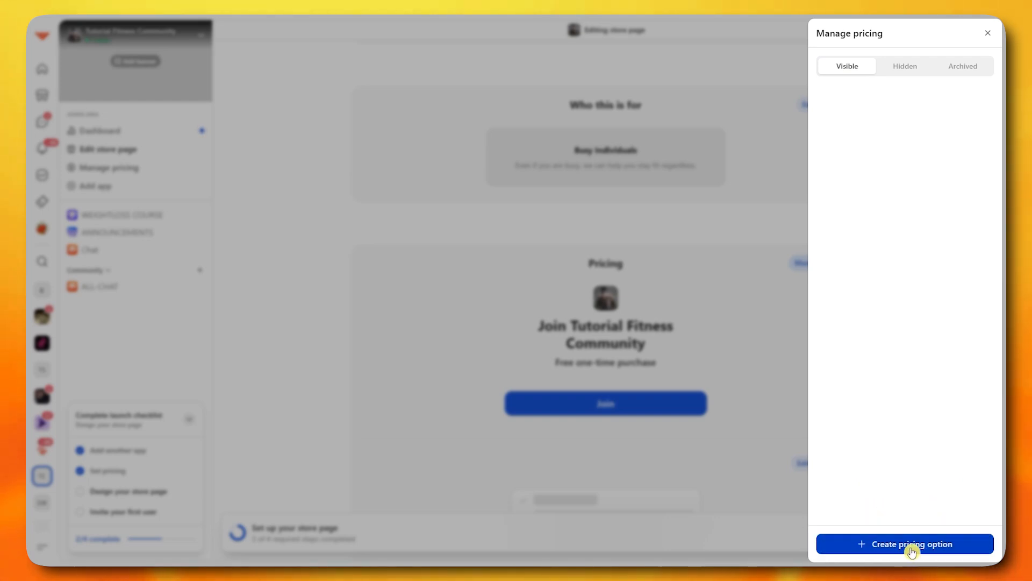
Start a new recurring pricing option with a subscription price of 100 USD and a period of 1 month.
{"action": "left_click", "coordinate": [912, 550]}
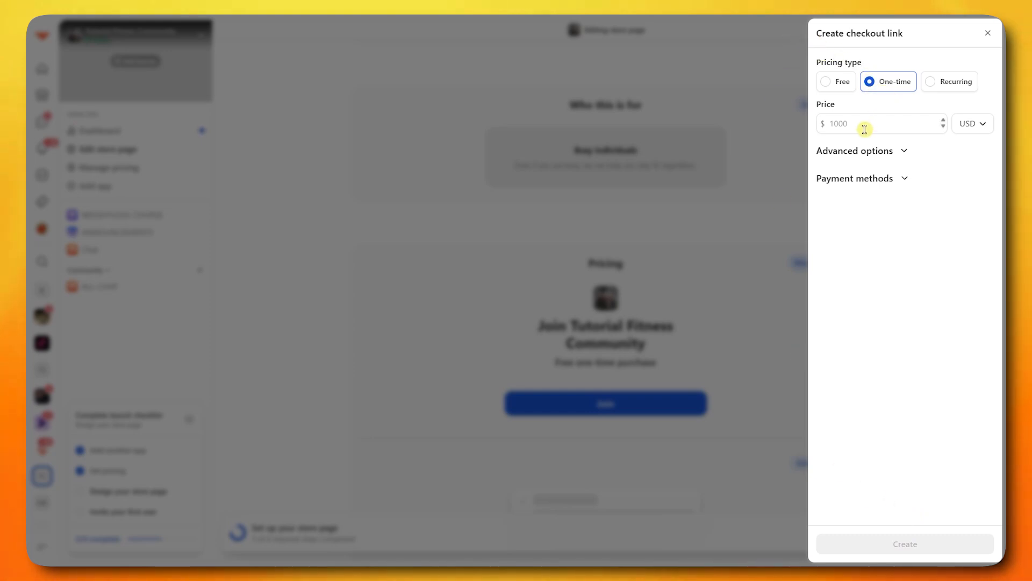
{"action": "left_click", "coordinate": [942, 85]}
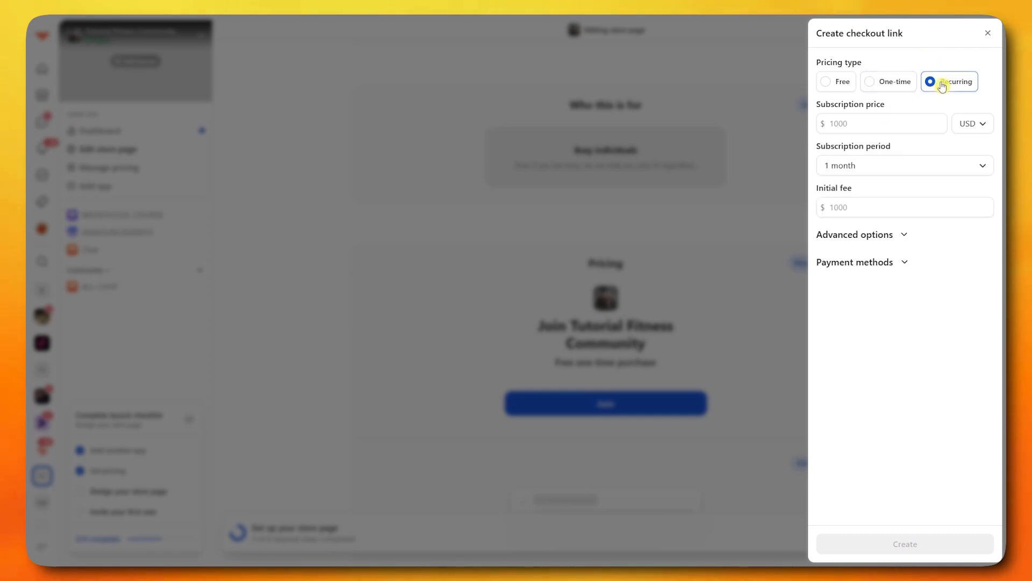
{"action": "left_click", "coordinate": [925, 164]}
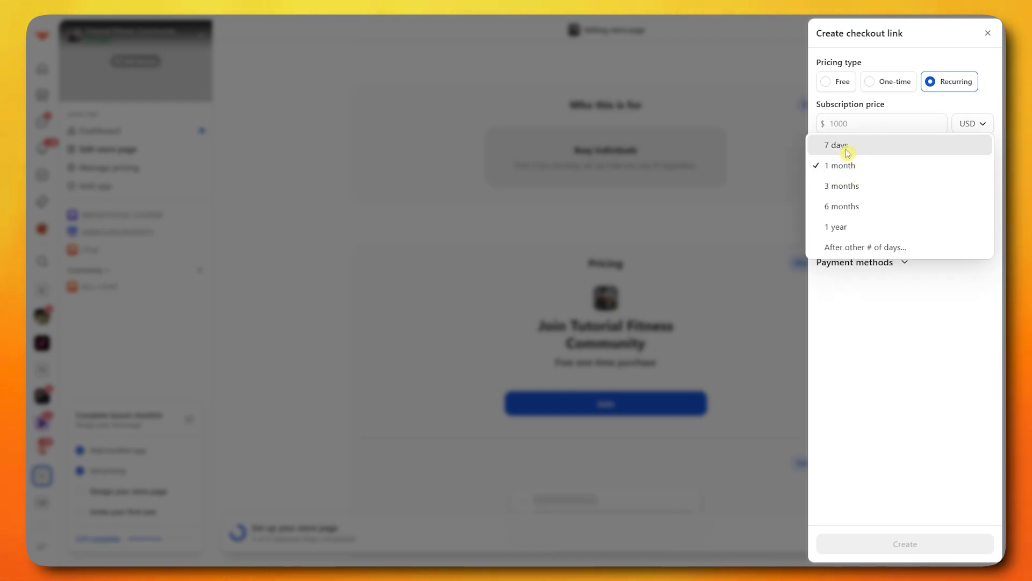
{"action": "left_click", "coordinate": [917, 110]}
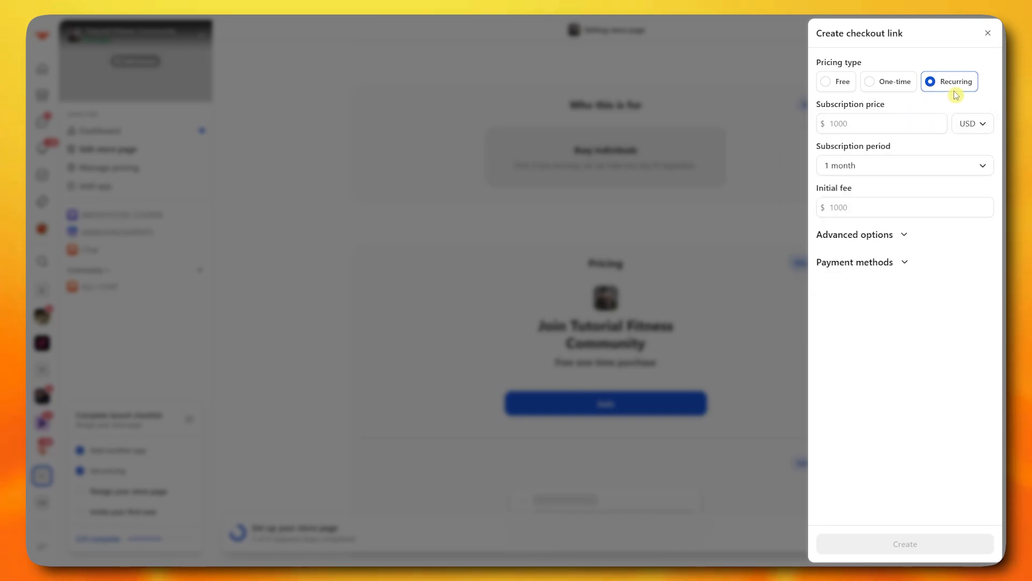
{"action": "left_click", "coordinate": [887, 121]}
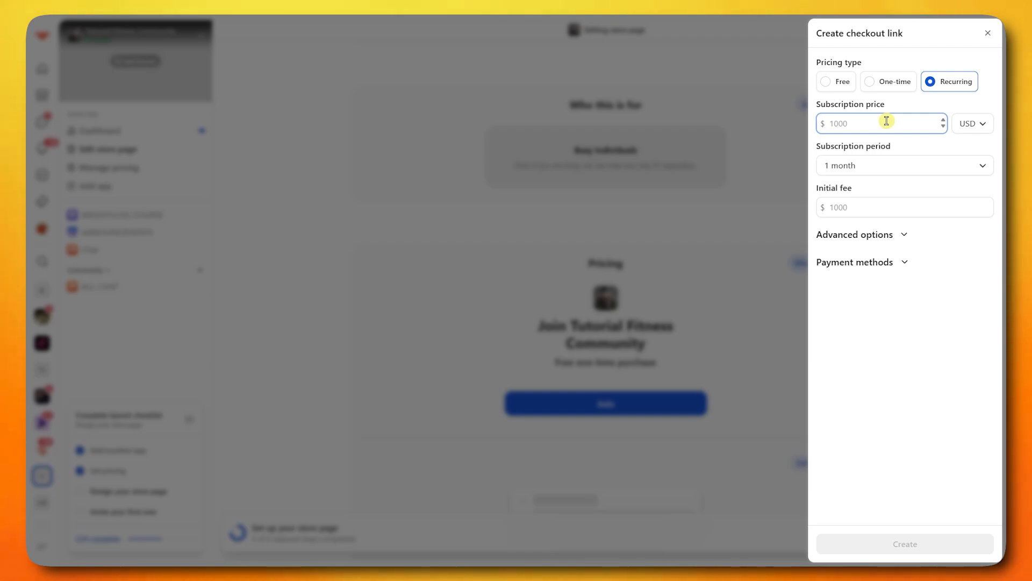
{"action": "type", "text": "100"}
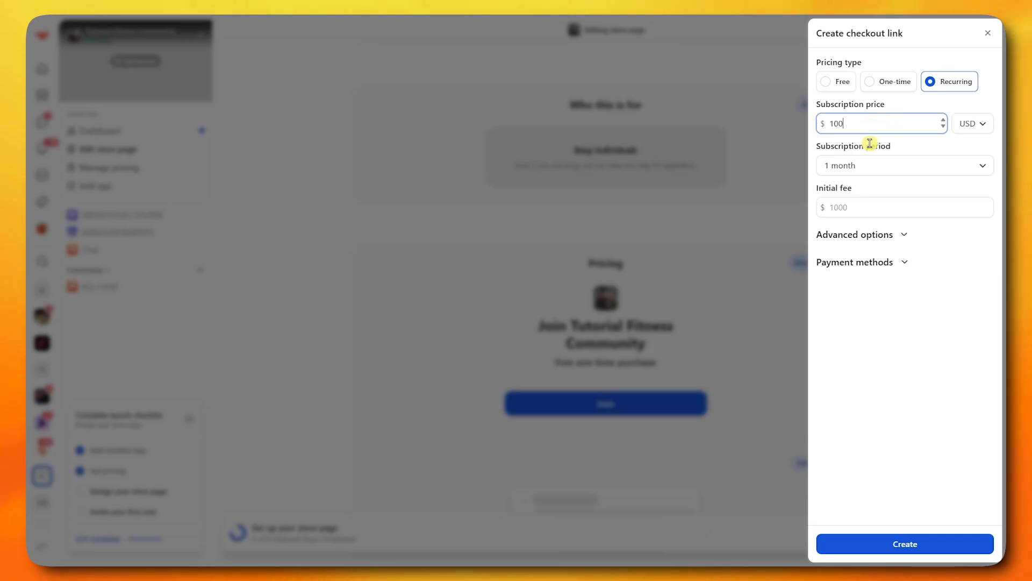
{"action": "left_click", "coordinate": [890, 168]}
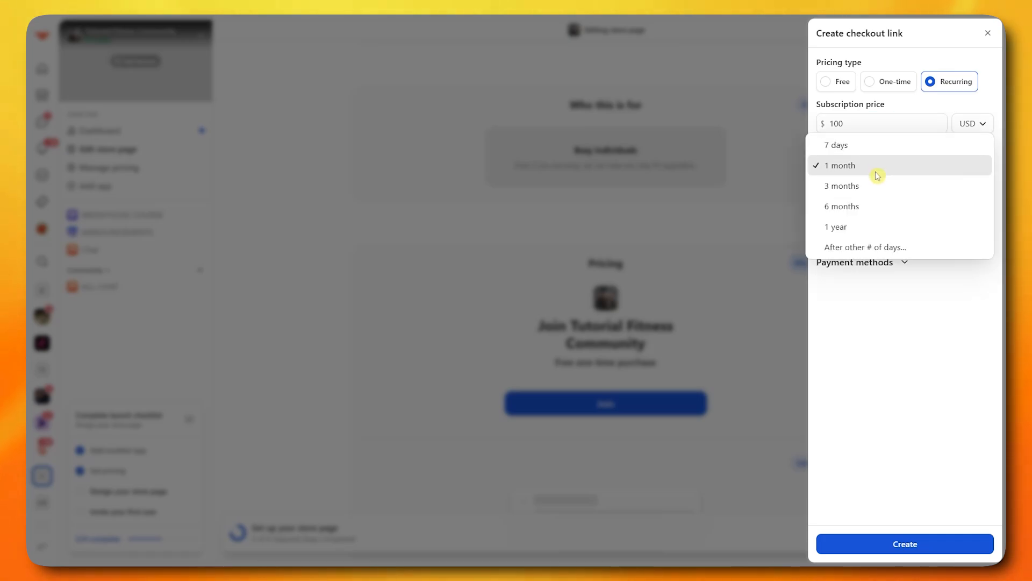
{"action": "left_click", "coordinate": [886, 167]}
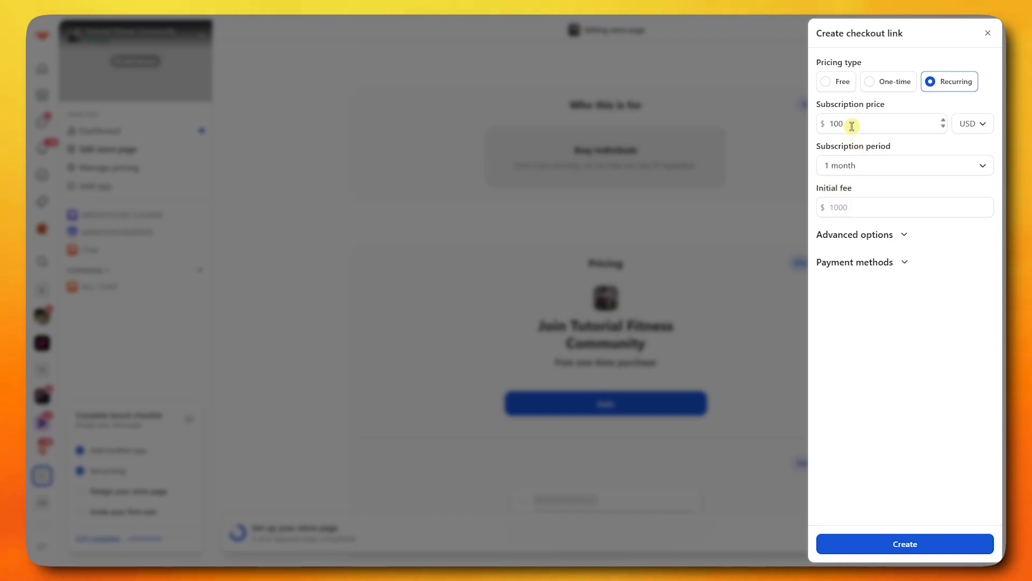
Set the recurring plan's initial fee to $20.
{"action": "left_click", "coordinate": [860, 205]}
{"action": "type", "text": "20"}
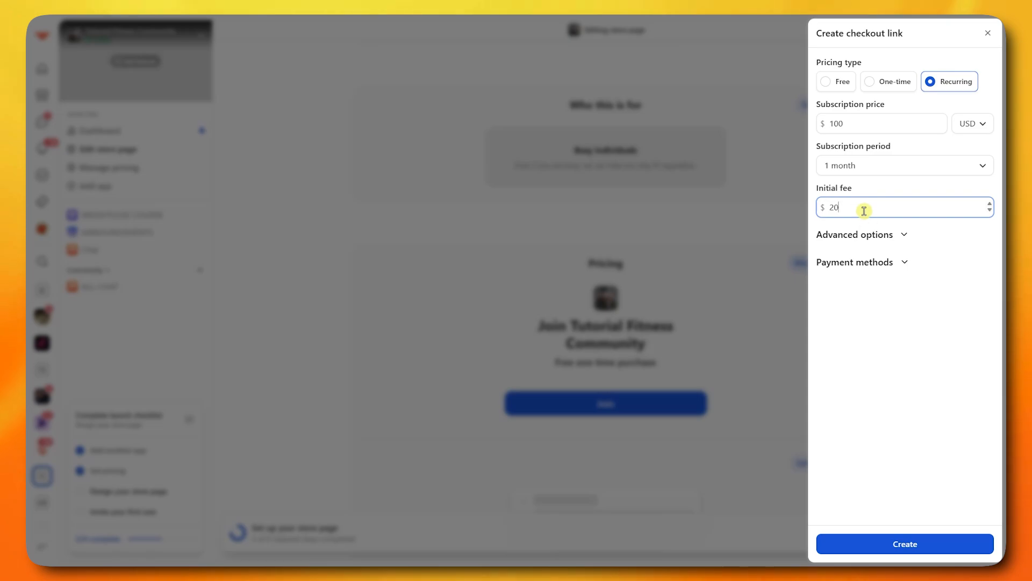
{"action": "left_click", "coordinate": [833, 291]}
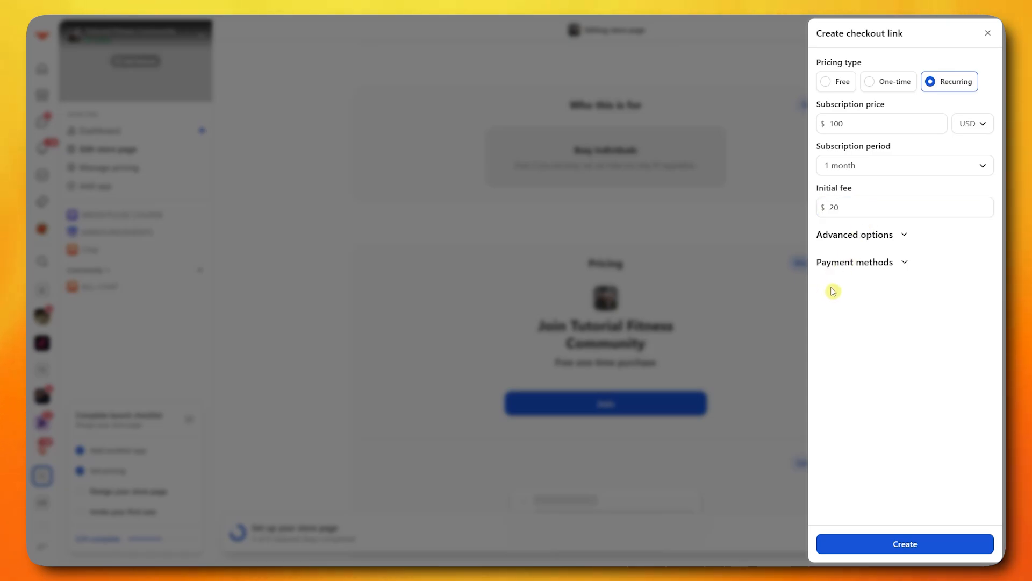
Expand the plan's advanced options, leave the stock unlimited and enter the description "This is the standard plan.".
{"action": "left_click", "coordinate": [842, 237]}
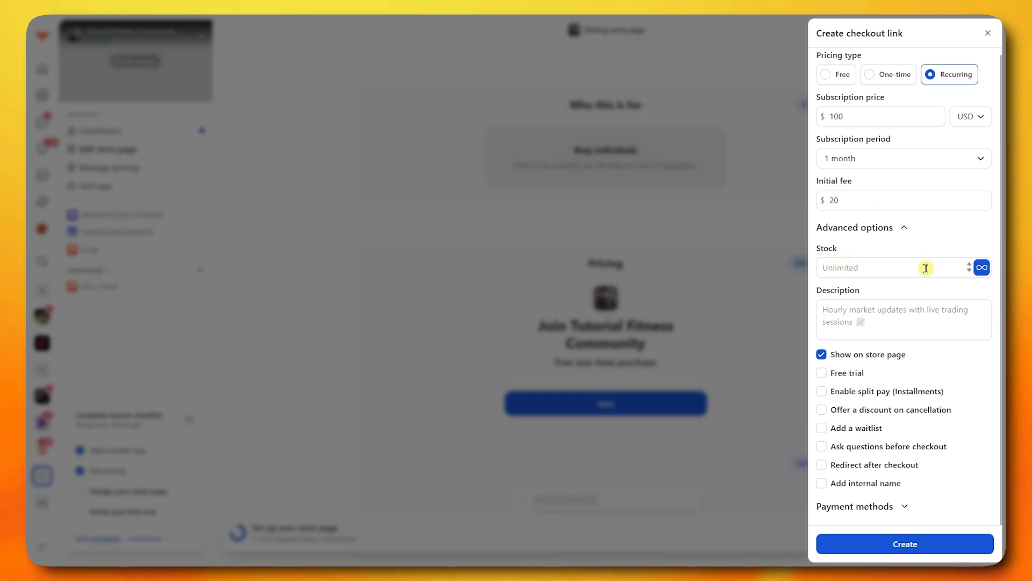
{"action": "left_click_drag", "start_coordinate": [838, 251], "coordinate": [820, 249]}
{"action": "left_click", "coordinate": [861, 247]}
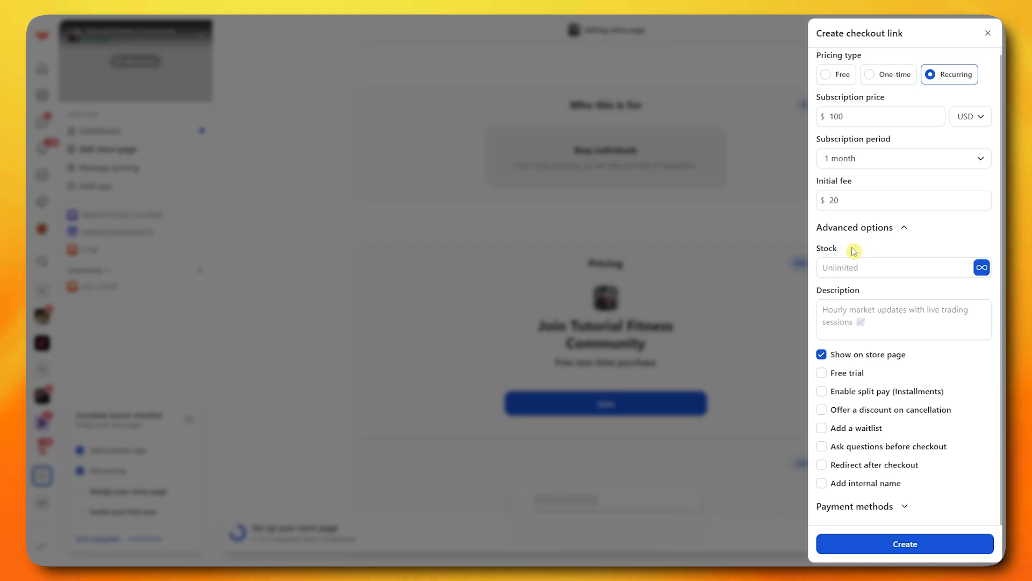
{"action": "left_click", "coordinate": [879, 268]}
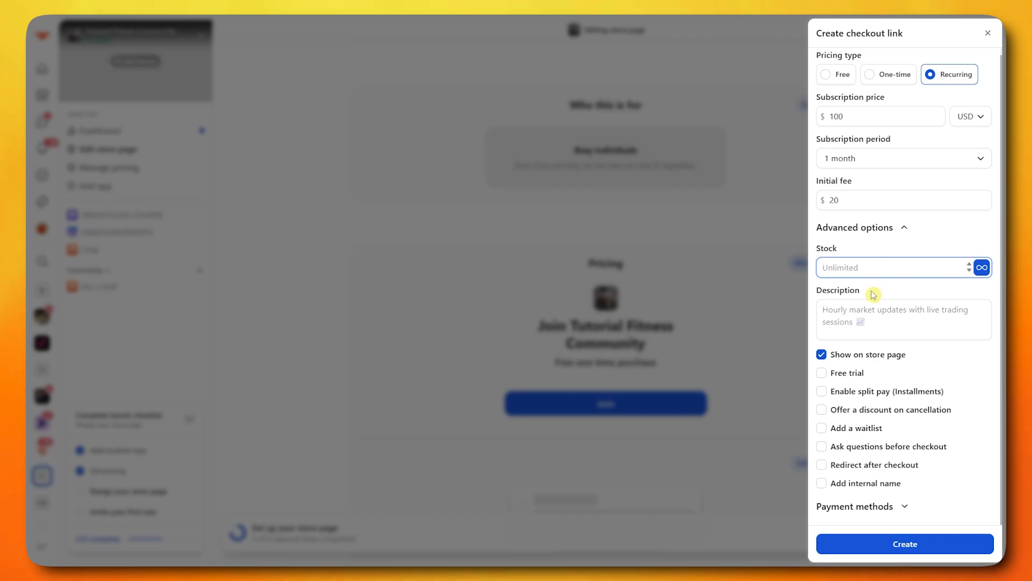
{"action": "left_click", "coordinate": [908, 315]}
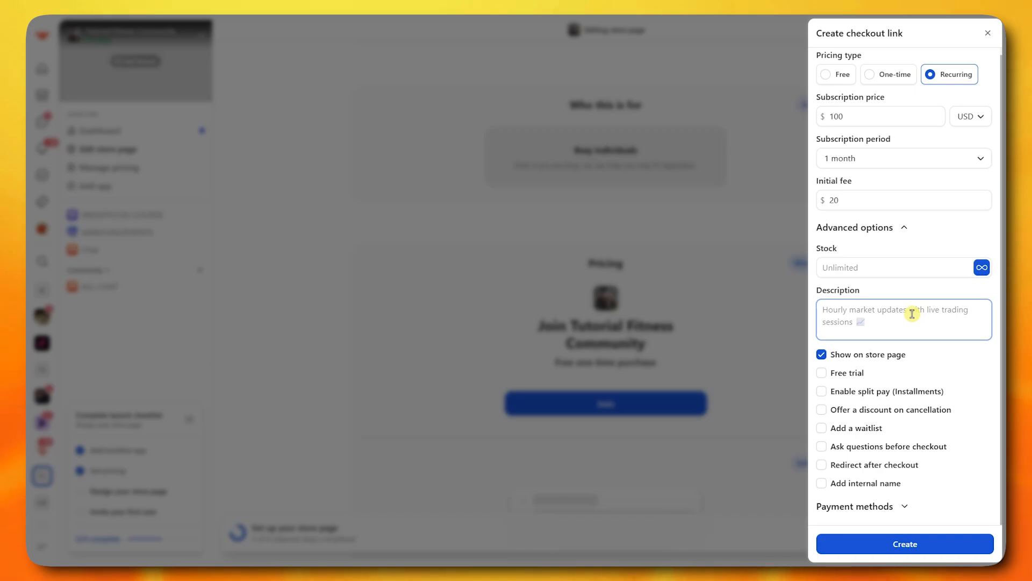
{"action": "type", "text": "This is the"}
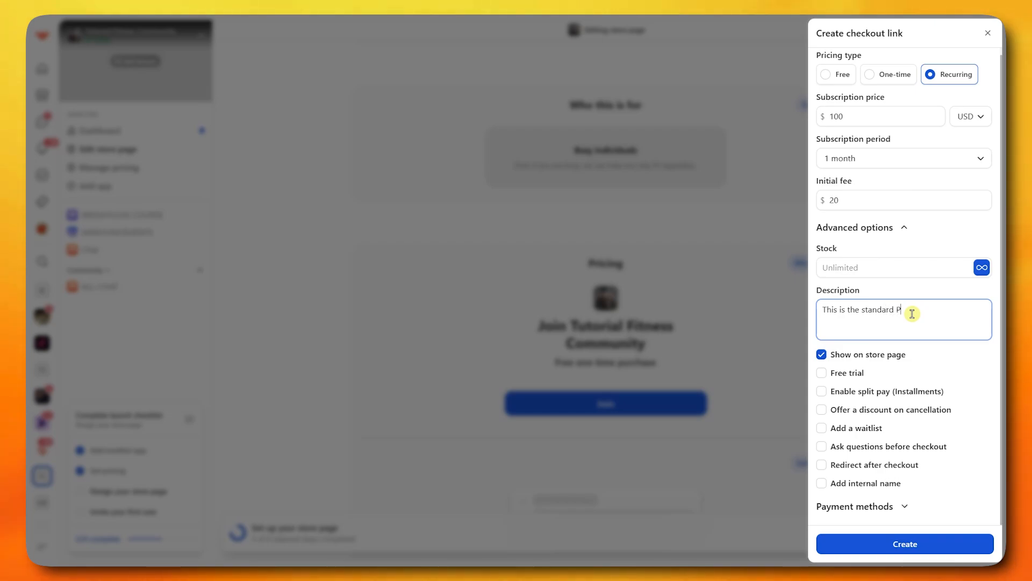
{"action": "type", "text": "standard pl"}
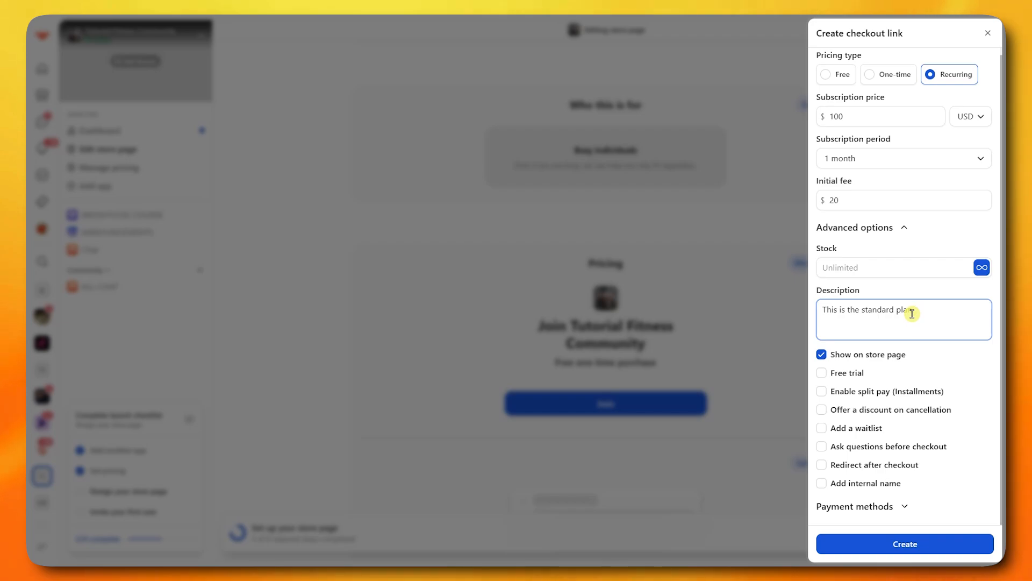
{"action": "type", "text": "an."}
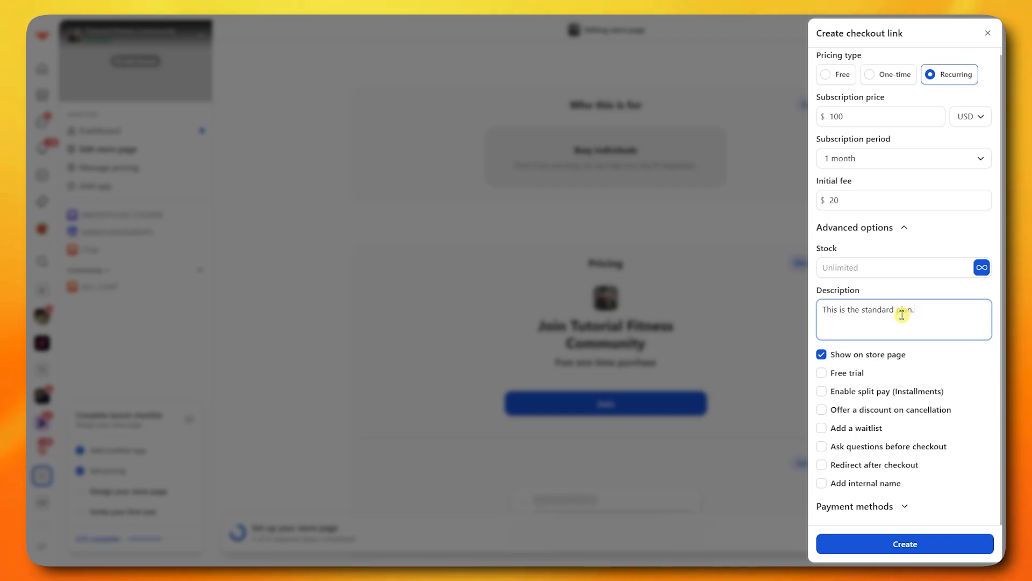
{"action": "left_click", "coordinate": [823, 374]}
{"action": "left_click", "coordinate": [867, 398]}
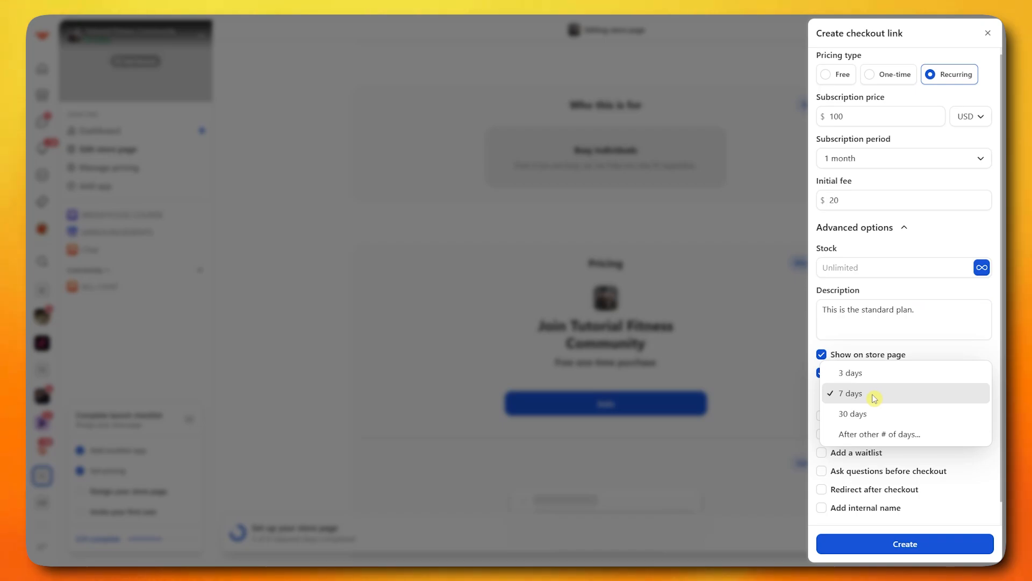
{"action": "left_click", "coordinate": [878, 397]}
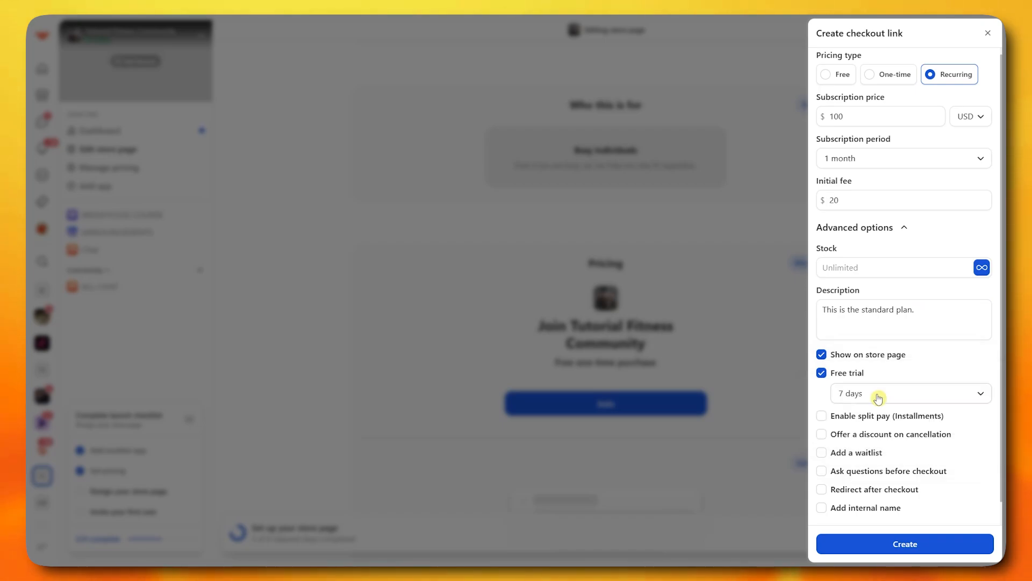
{"action": "left_click", "coordinate": [880, 395]}
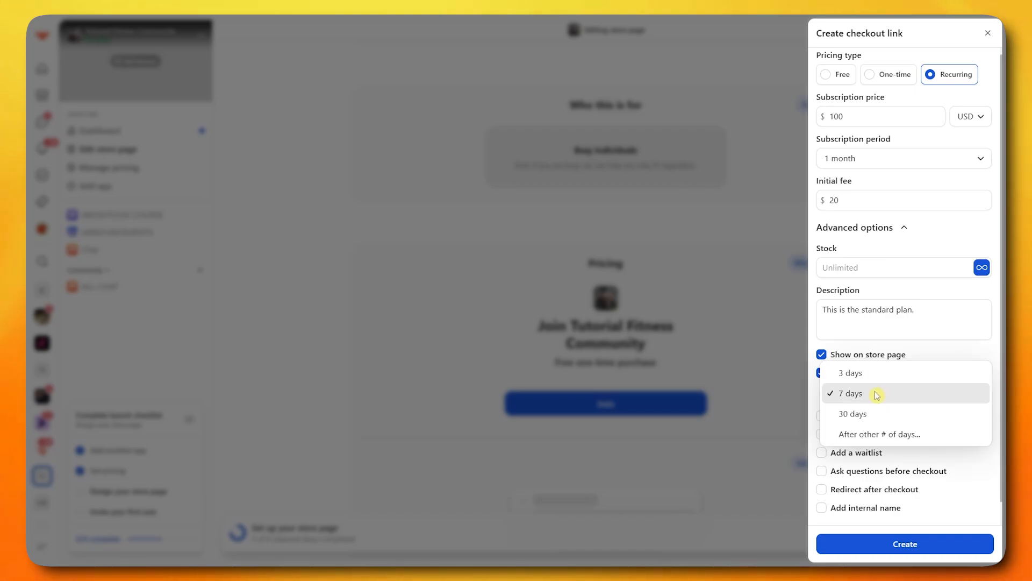
{"action": "left_click", "coordinate": [878, 395]}
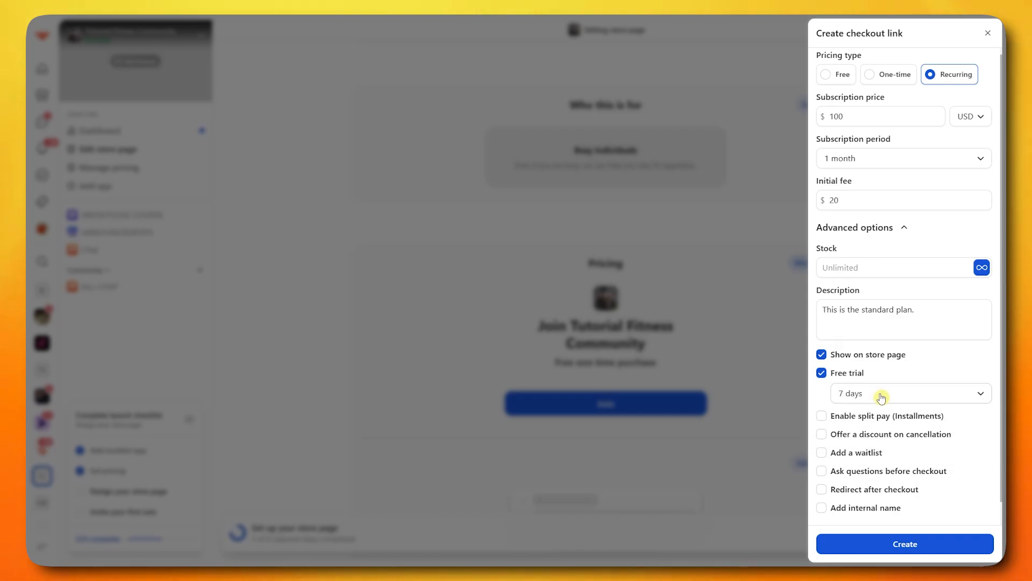
{"action": "left_click", "coordinate": [822, 375]}
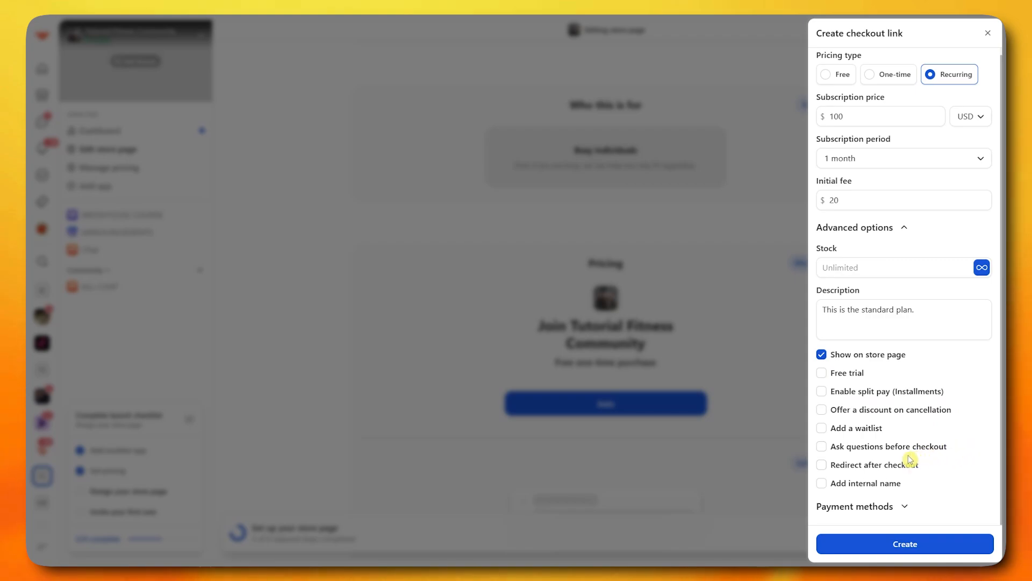
Enable an internal name for the plan and set it to "VIP".
{"action": "left_click", "coordinate": [822, 484]}
{"action": "scroll", "coordinate": [848, 468], "scroll_direction": "down", "scroll_amount": 1}
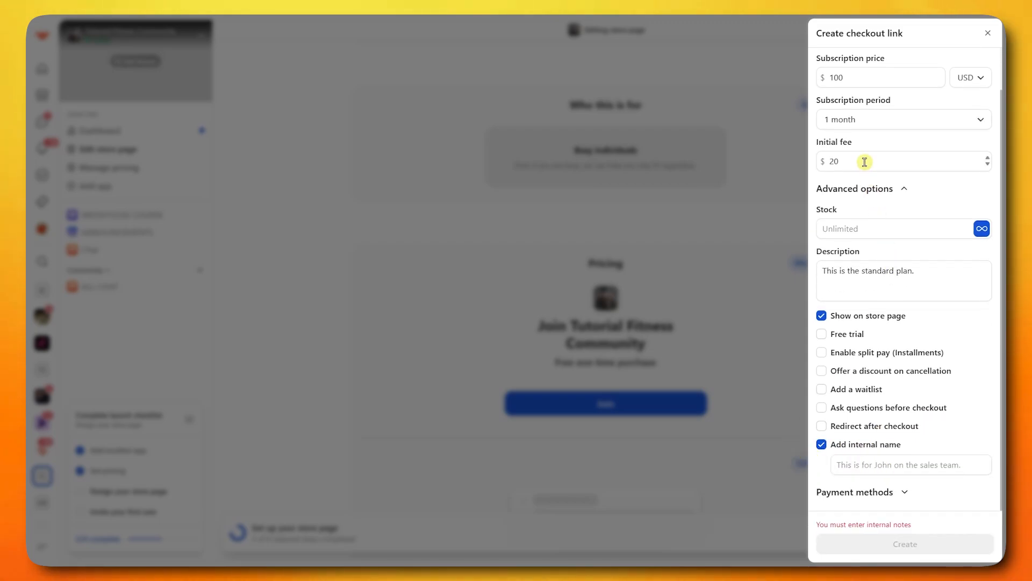
{"action": "scroll", "coordinate": [871, 177], "scroll_direction": "up", "scroll_amount": 1}
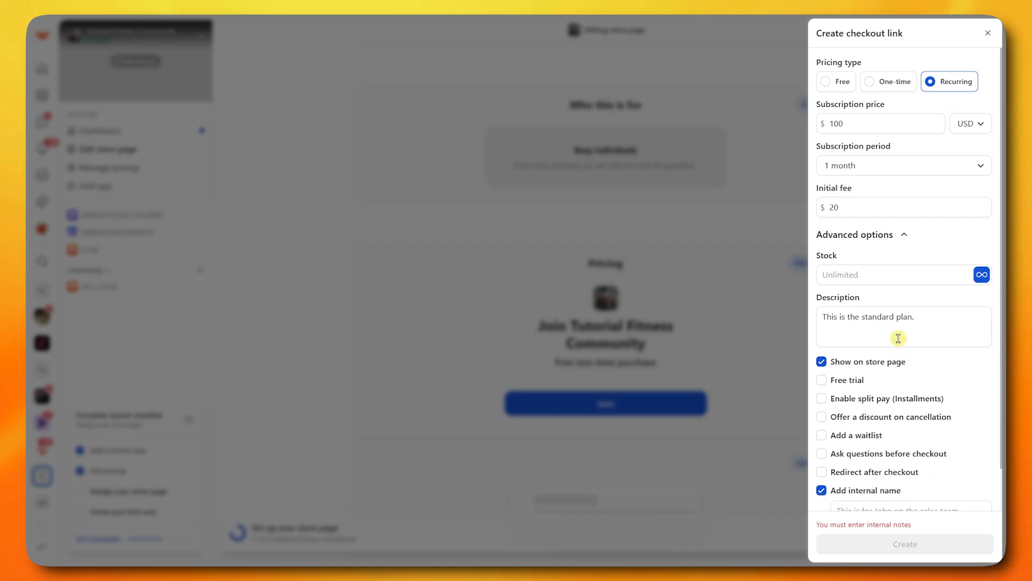
{"action": "scroll", "coordinate": [898, 338], "scroll_direction": "down", "scroll_amount": 1}
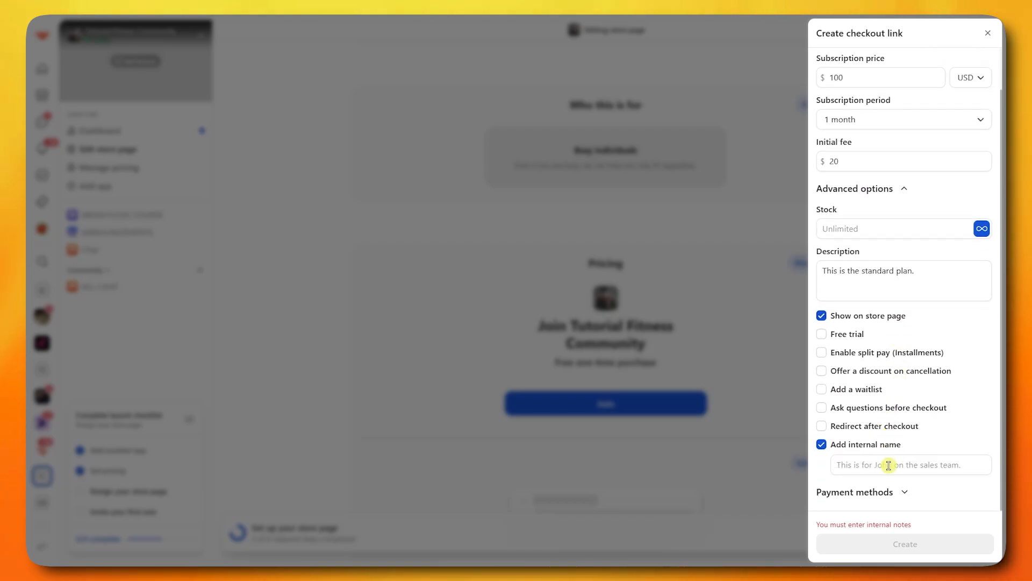
{"action": "type", "text": "VIP"}
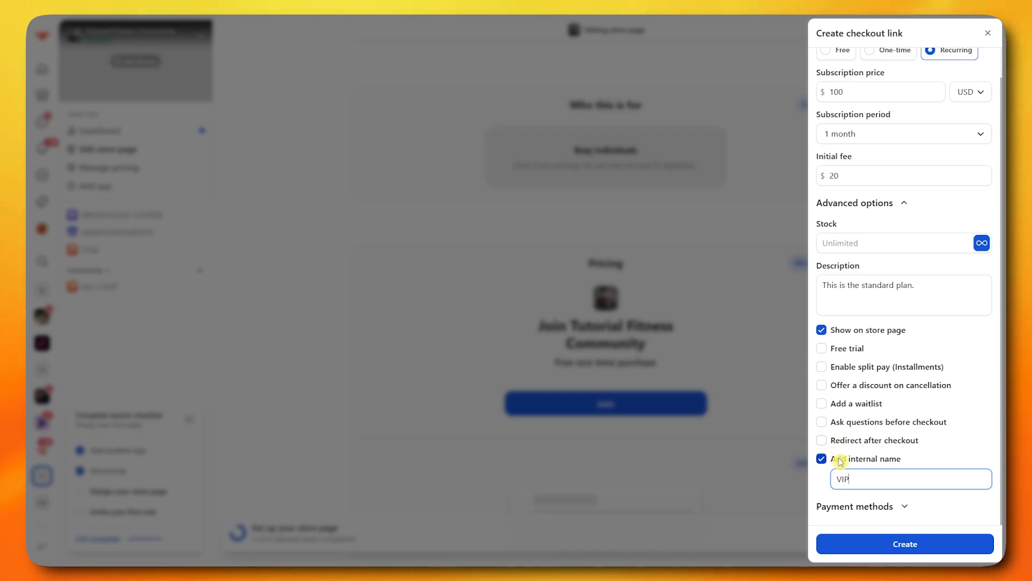
Check the plan's payment methods, create the pricing option and close the pricing management.
{"action": "left_click", "coordinate": [878, 510]}
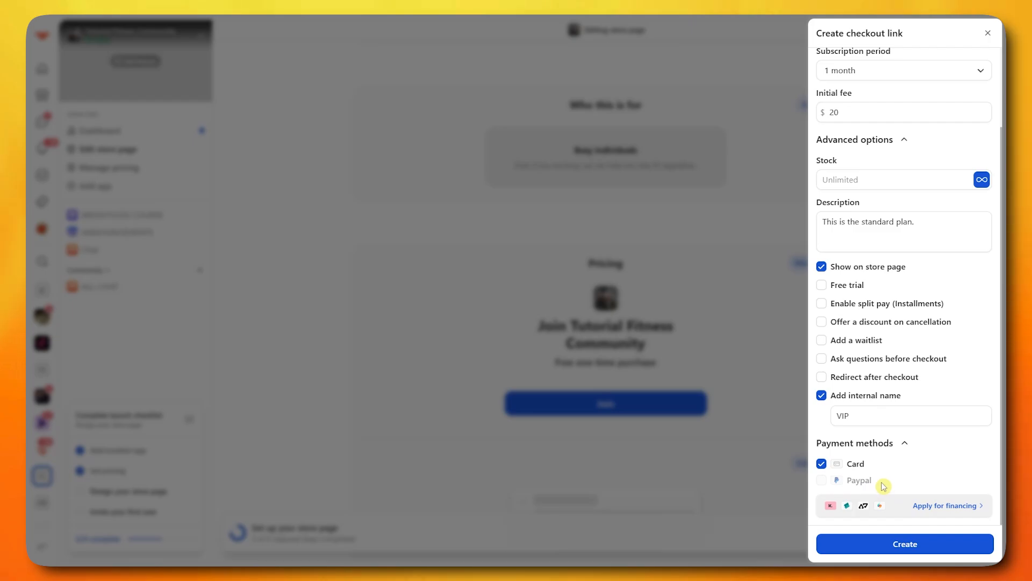
{"action": "left_click", "coordinate": [898, 543]}
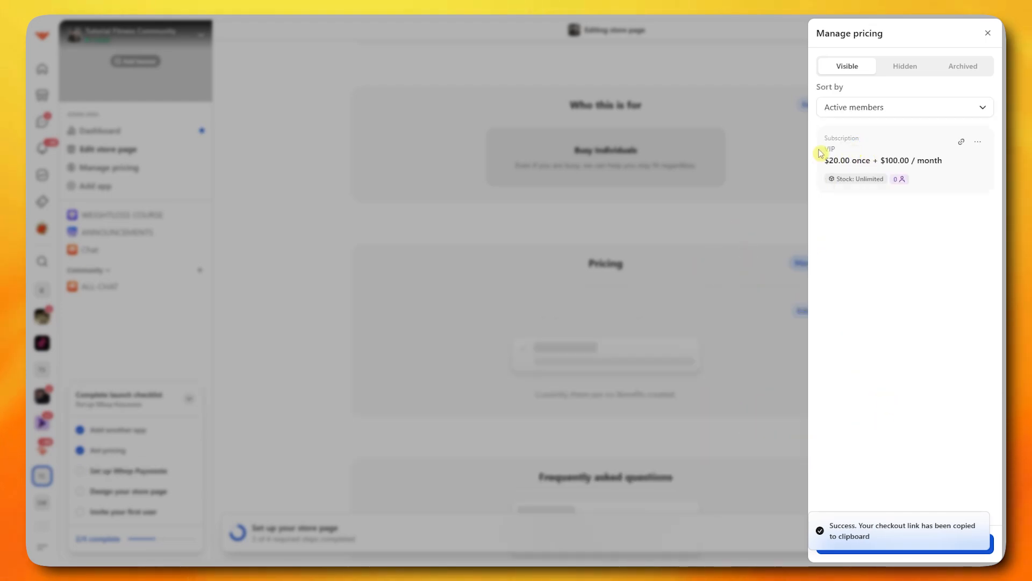
{"action": "left_click", "coordinate": [699, 252]}
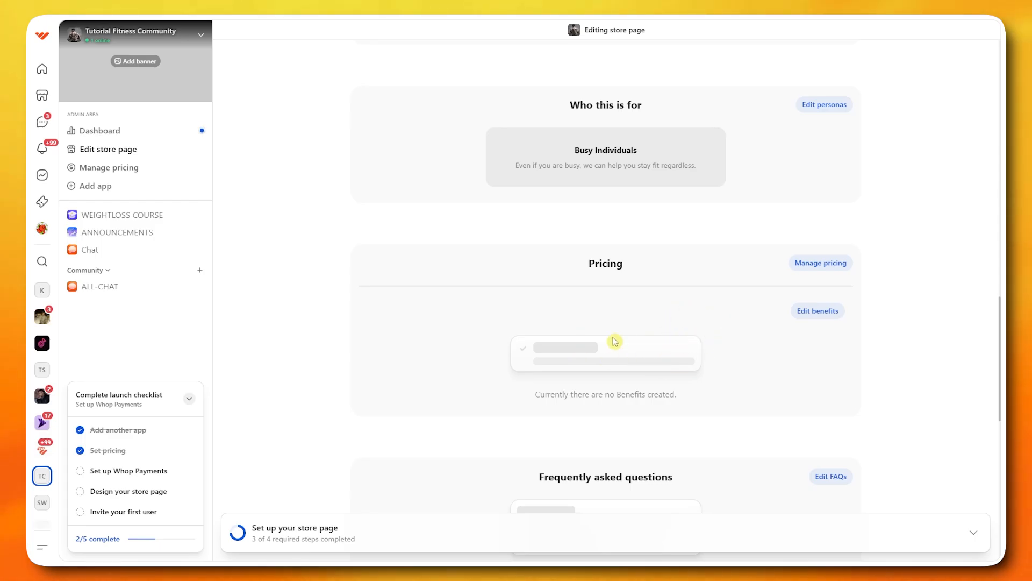
Add the benefit "You get all the standard features + courses." to the store page and close the benefits editor.
{"action": "left_click", "coordinate": [820, 313]}
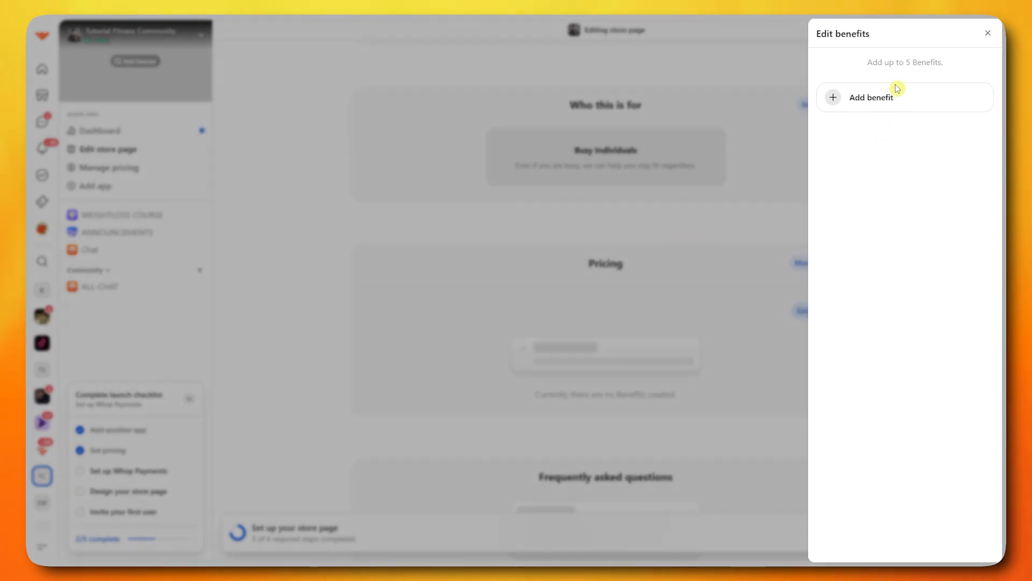
{"action": "left_click", "coordinate": [849, 95]}
{"action": "left_click", "coordinate": [530, 283]}
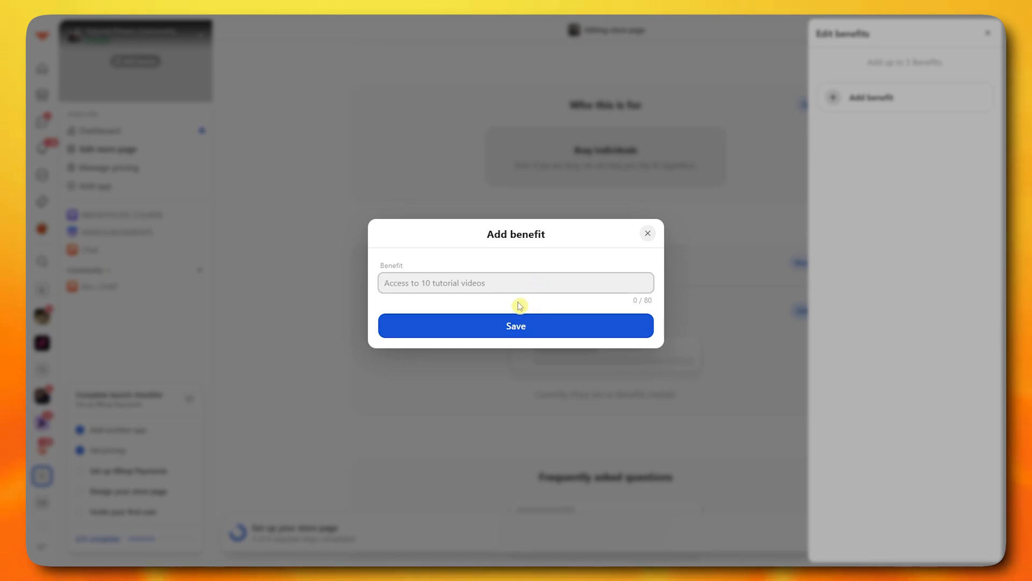
{"action": "type", "text": "You get all th"}
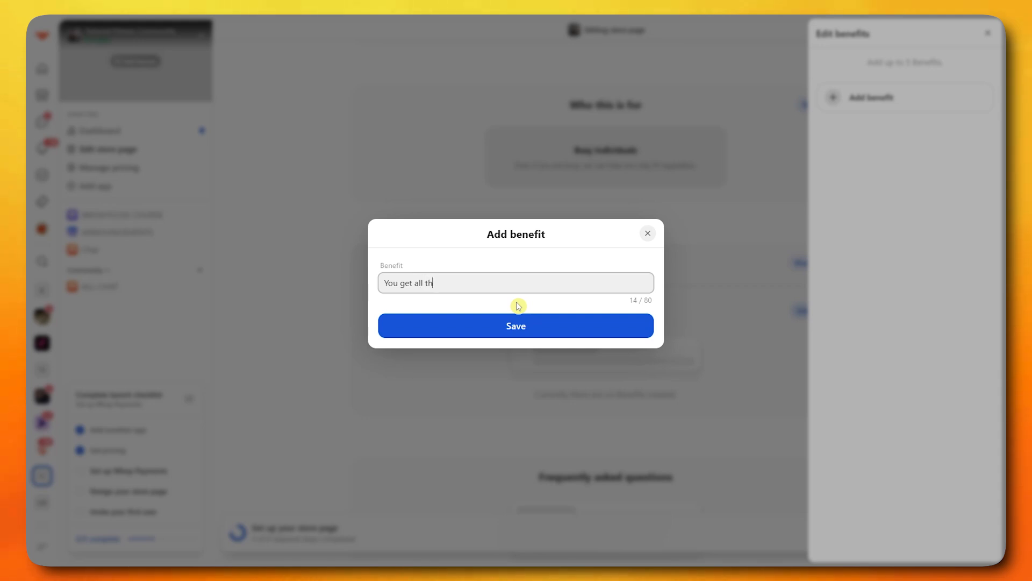
{"action": "type", "text": "e standard features."}
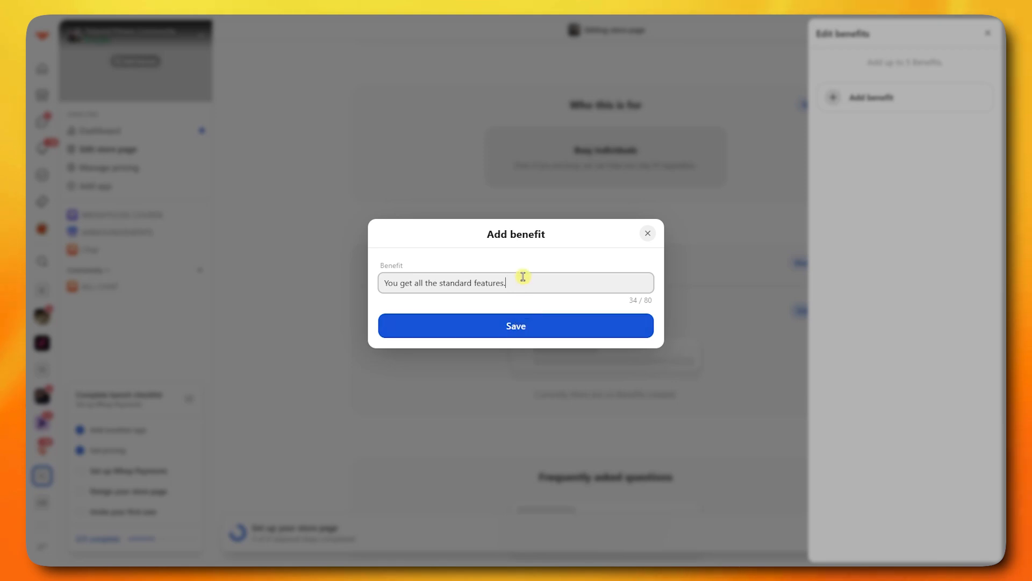
{"action": "key", "text": "BackSpace"}
{"action": "type", "text": "\\ "}
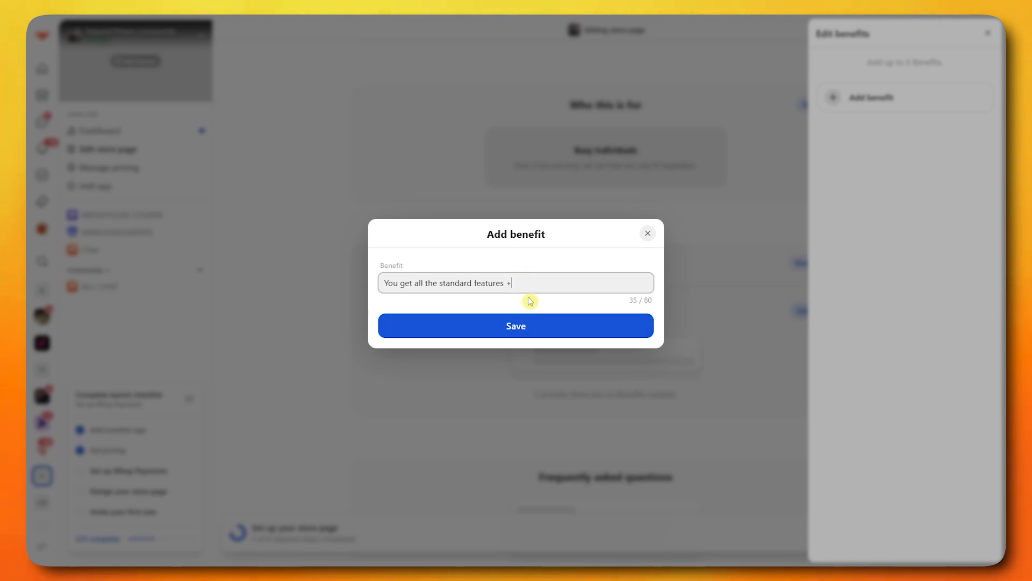
{"action": "type", "text": " courses."}
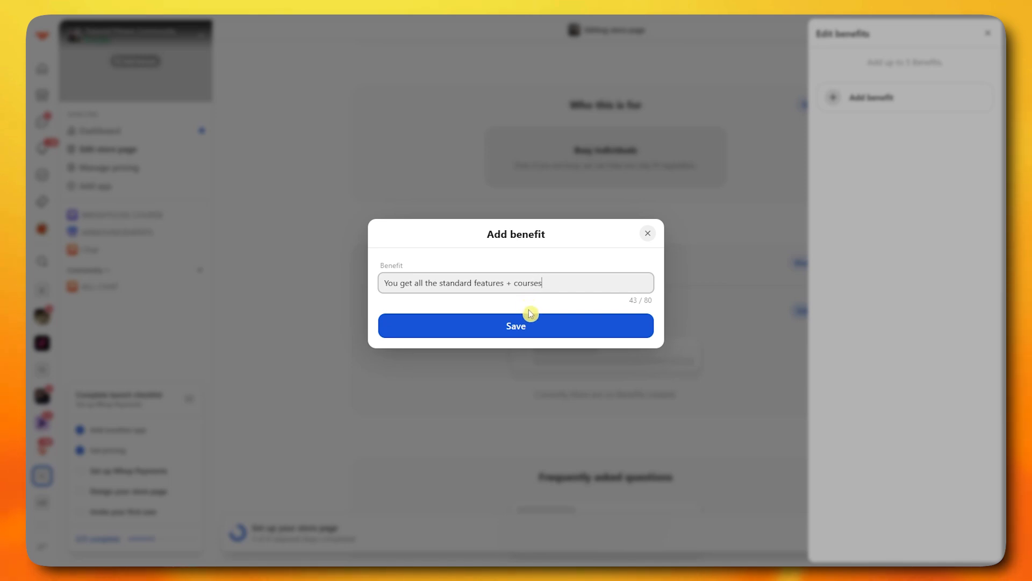
{"action": "left_click", "coordinate": [529, 328]}
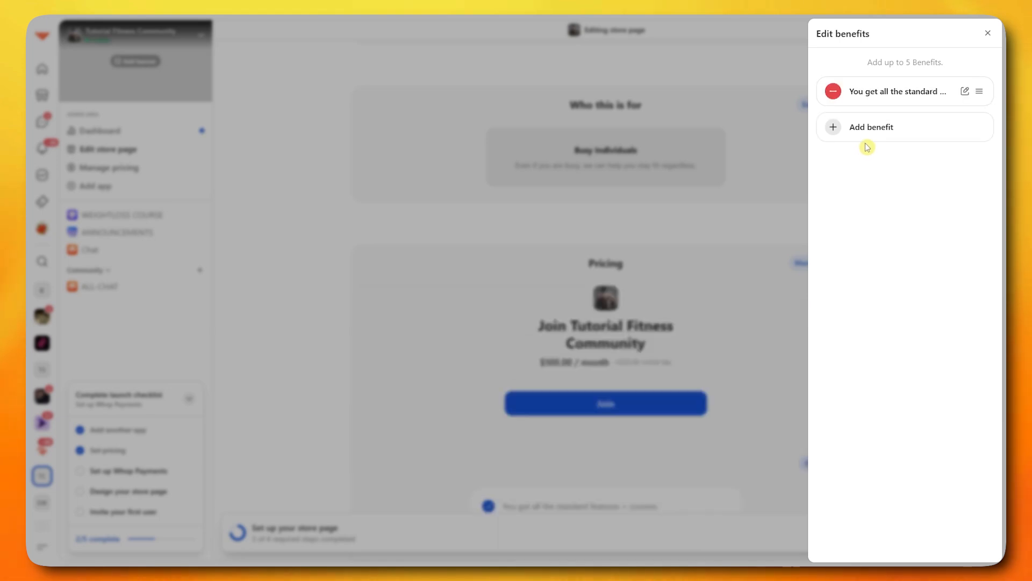
{"action": "left_click", "coordinate": [715, 174]}
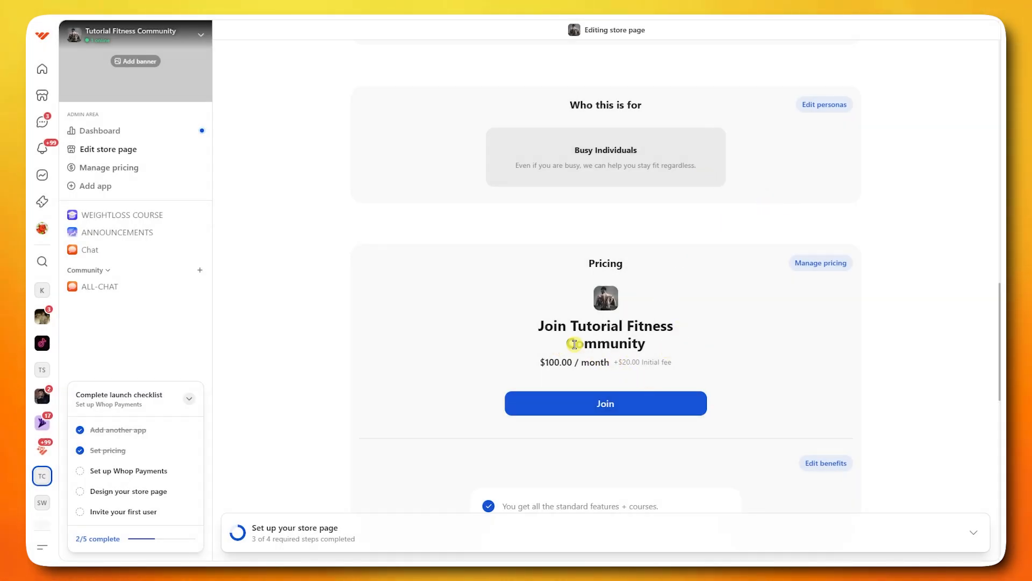
Review the store page's pricing, benefits, FAQs, reviews and affiliate sections, including the existing pricing option.
{"action": "scroll", "coordinate": [641, 349], "scroll_direction": "down", "scroll_amount": 2}
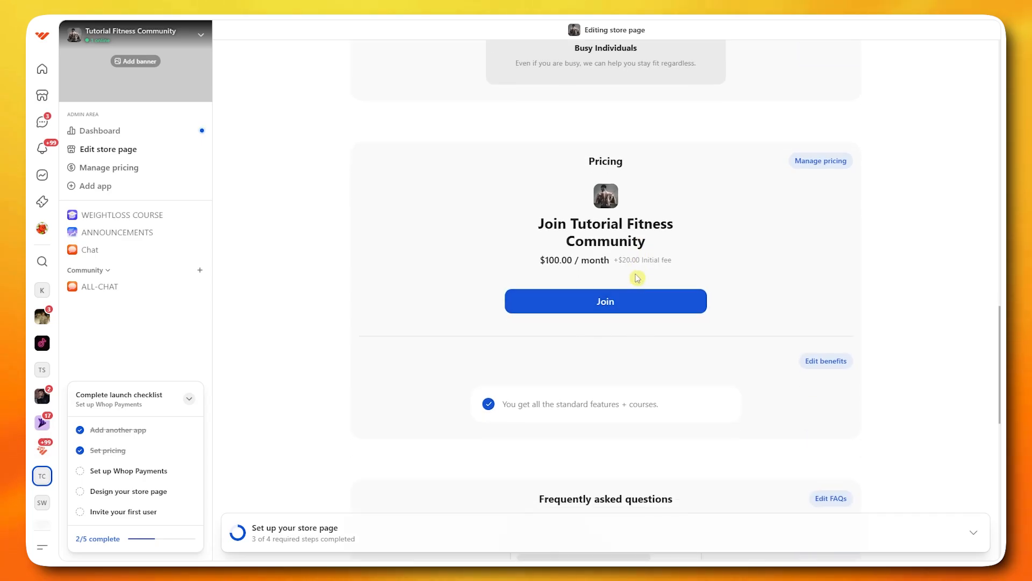
{"action": "left_click", "coordinate": [822, 161]}
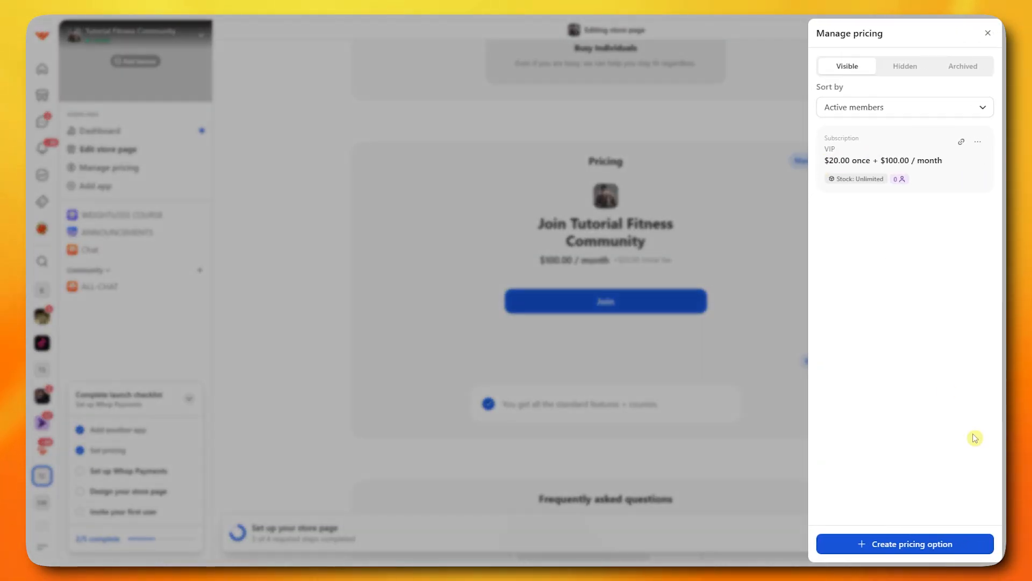
{"action": "left_click", "coordinate": [779, 438]}
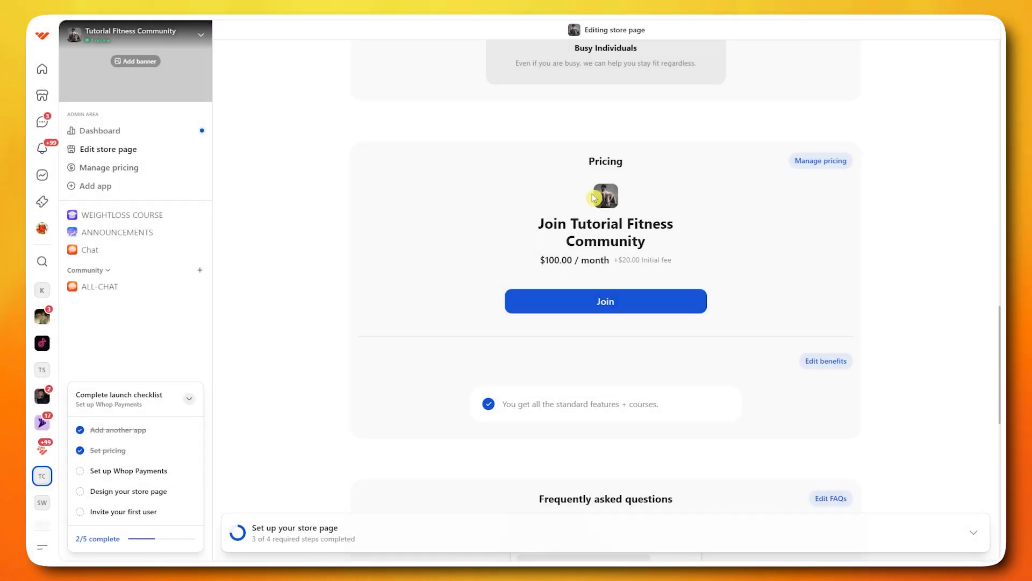
{"action": "scroll", "coordinate": [561, 263], "scroll_direction": "down", "scroll_amount": 3}
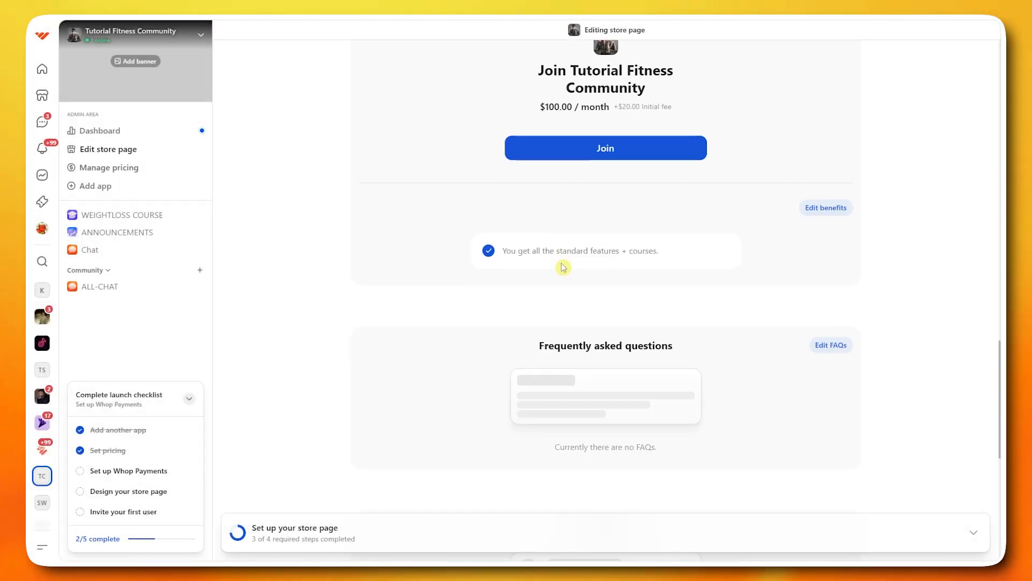
{"action": "scroll", "coordinate": [592, 290], "scroll_direction": "down", "scroll_amount": 3}
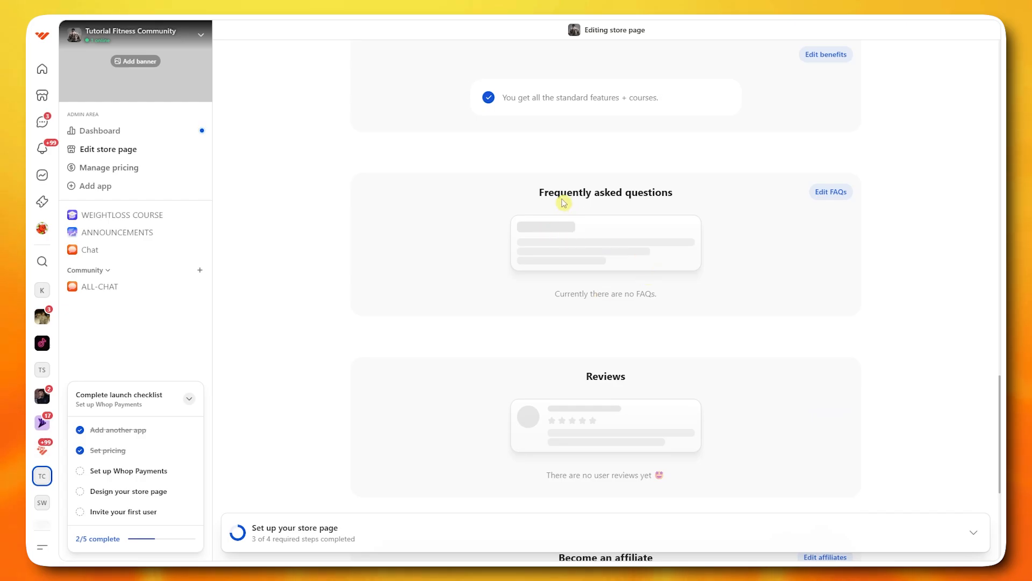
{"action": "scroll", "coordinate": [742, 285], "scroll_direction": "down", "scroll_amount": 4}
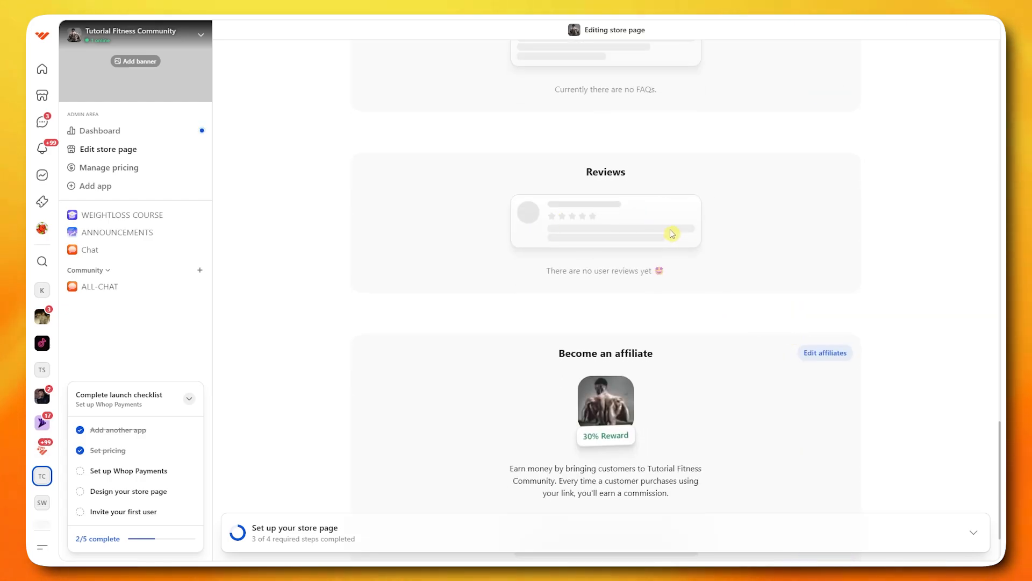
{"action": "scroll", "coordinate": [700, 258], "scroll_direction": "down", "scroll_amount": 2}
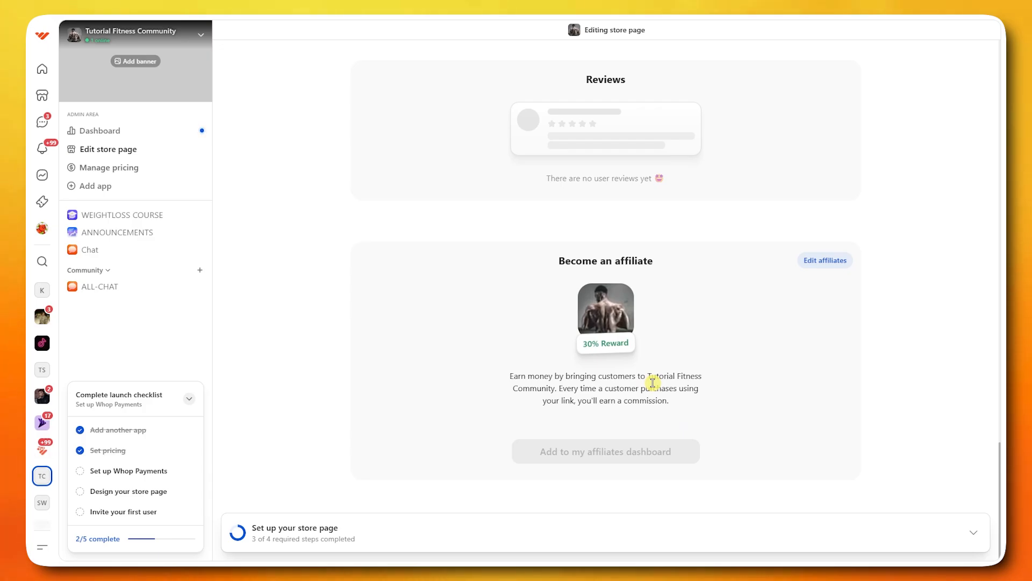
{"action": "scroll", "coordinate": [560, 279], "scroll_direction": "up", "scroll_amount": 12}
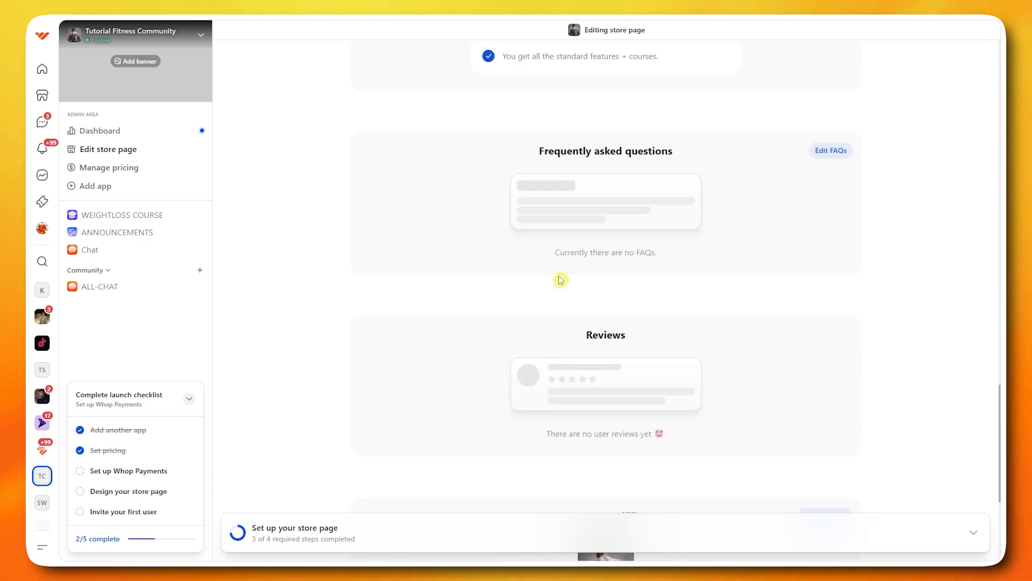
{"action": "scroll", "coordinate": [356, 229], "scroll_direction": "up", "scroll_amount": 15}
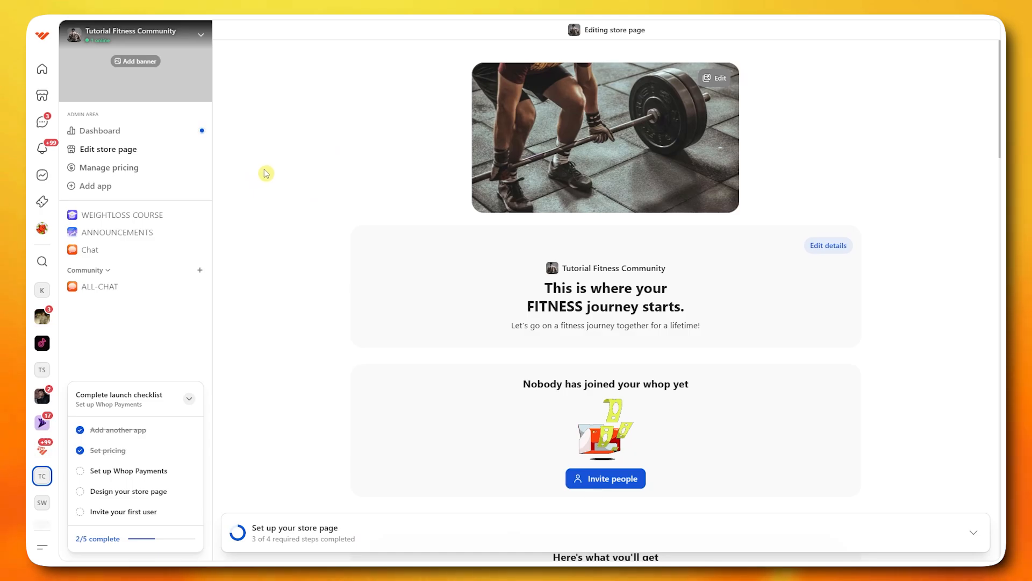
Start the Whop Payments setup from the dashboard's payouts with United States as the country, and open the account verification.
{"action": "left_click", "coordinate": [99, 130]}
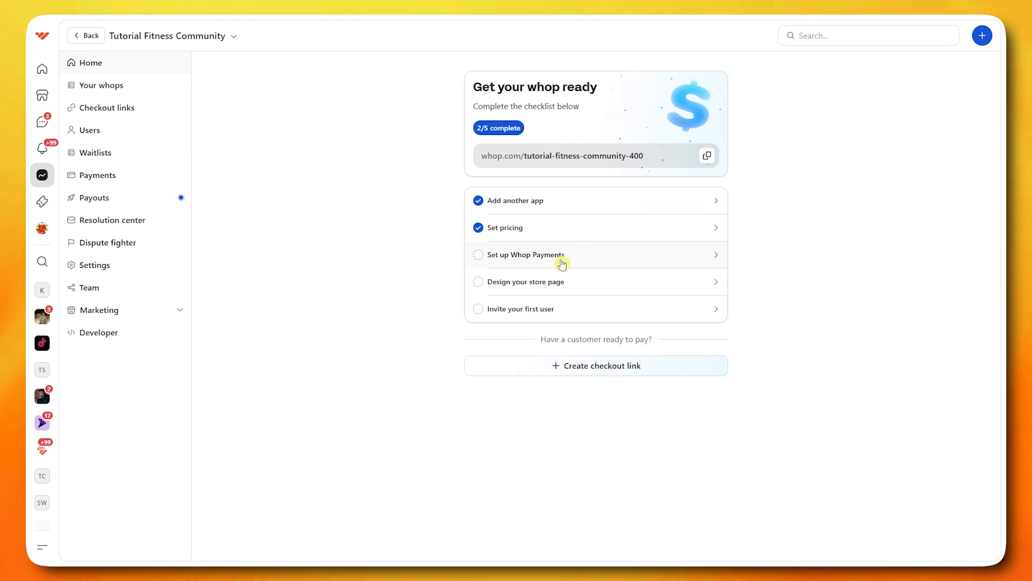
{"action": "left_click", "coordinate": [528, 260]}
{"action": "left_click", "coordinate": [219, 201]}
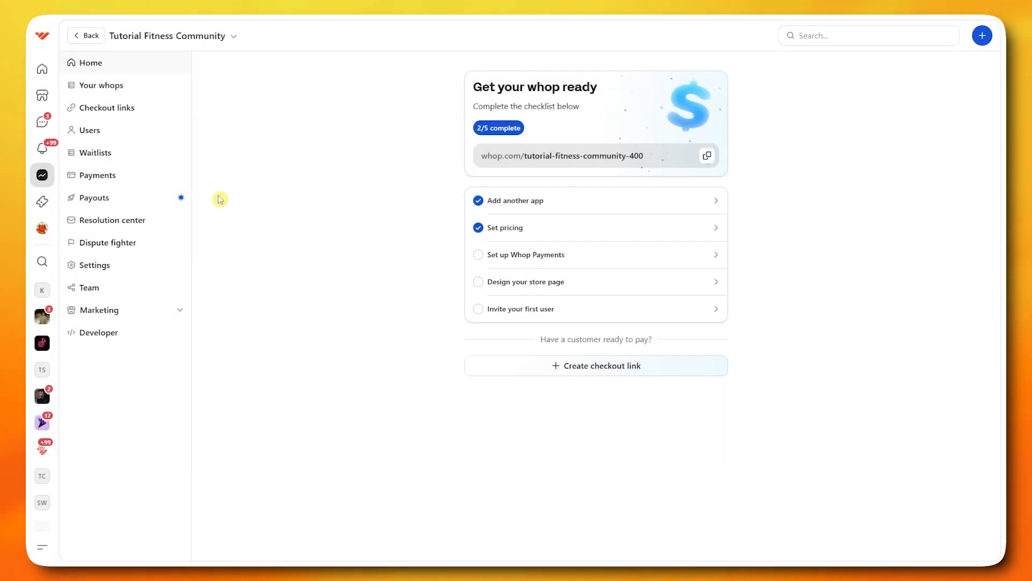
{"action": "left_click", "coordinate": [97, 200]}
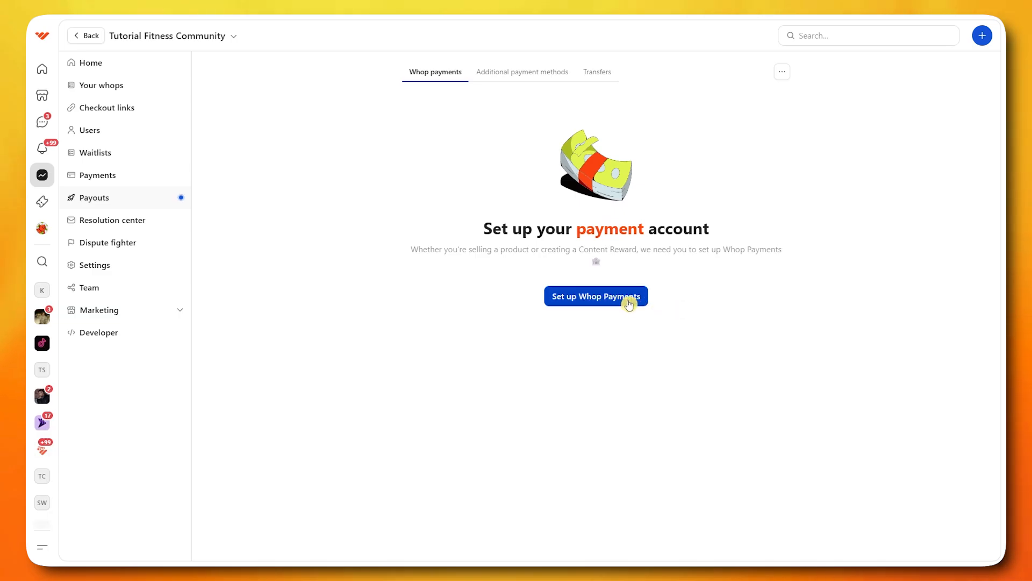
{"action": "left_click", "coordinate": [622, 303]}
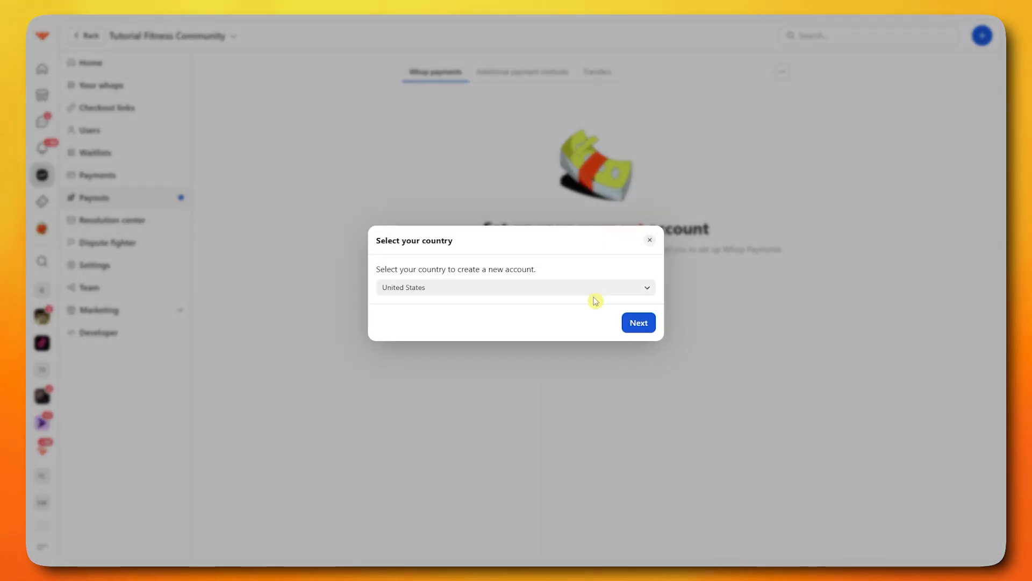
{"action": "left_click", "coordinate": [536, 291]}
{"action": "left_click", "coordinate": [429, 288]}
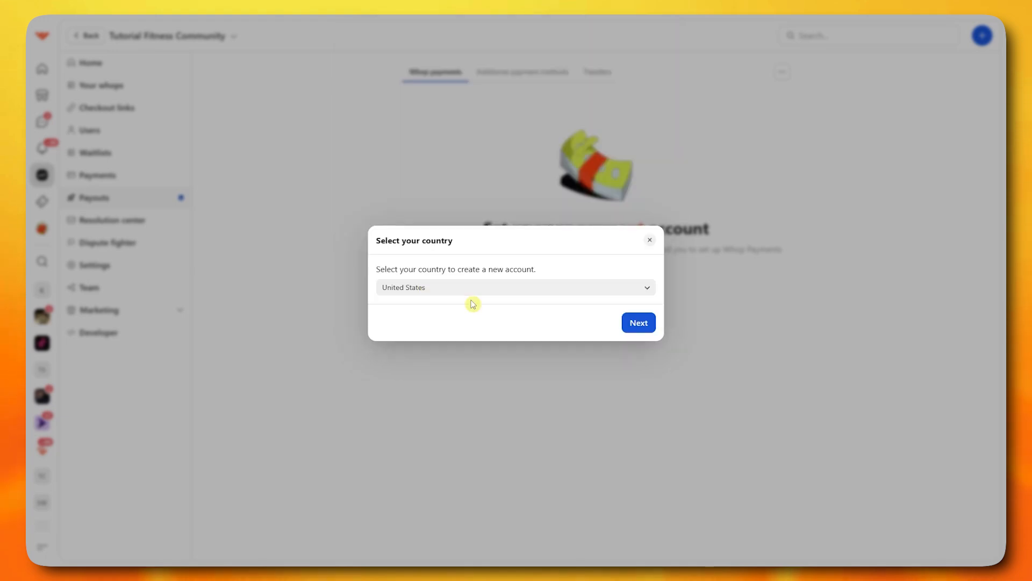
{"action": "left_click", "coordinate": [636, 324]}
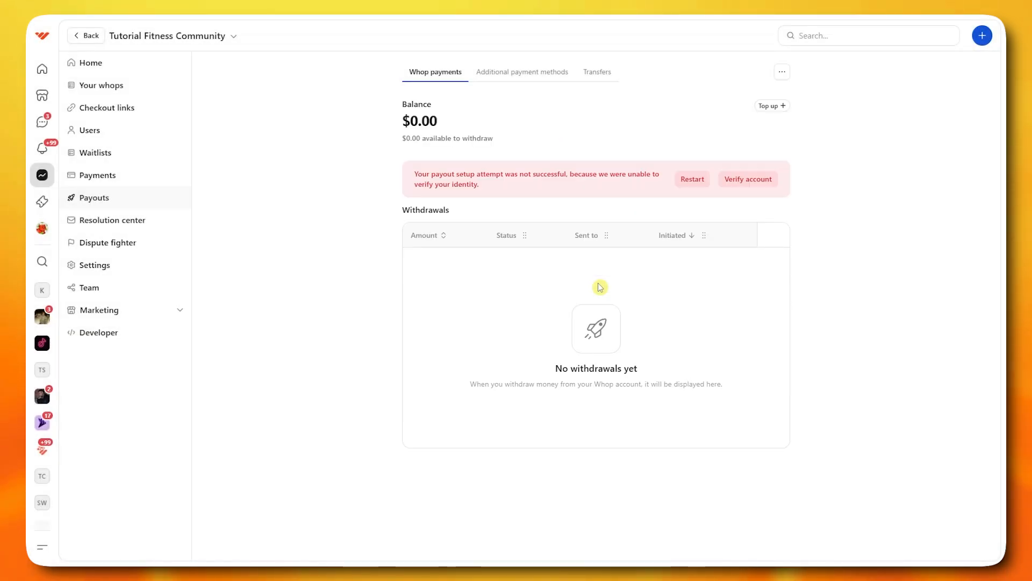
{"action": "left_click", "coordinate": [755, 181]}
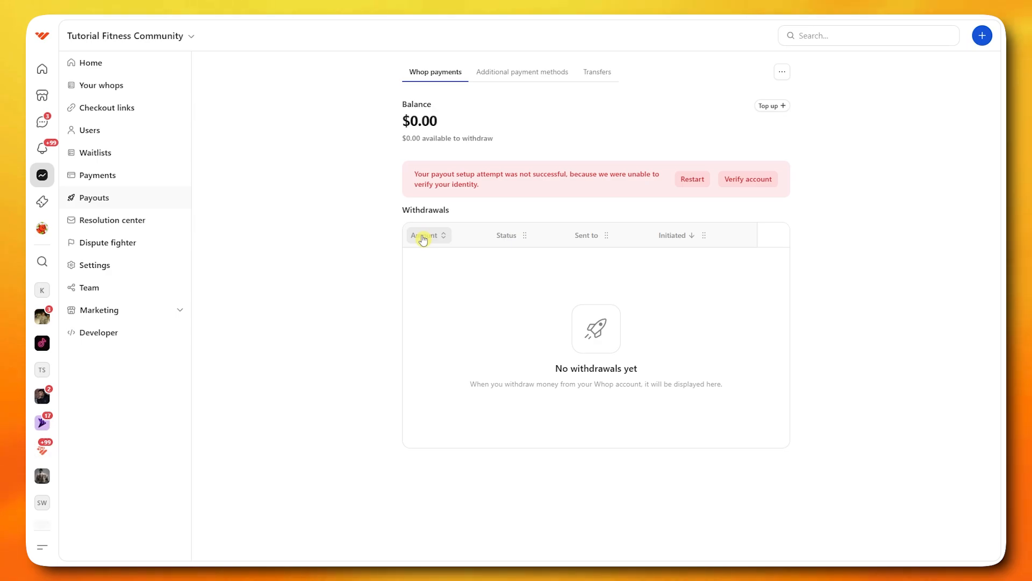
Examine the payout balance, the additional payment methods and the transfers.
{"action": "double_click", "coordinate": [402, 116]}
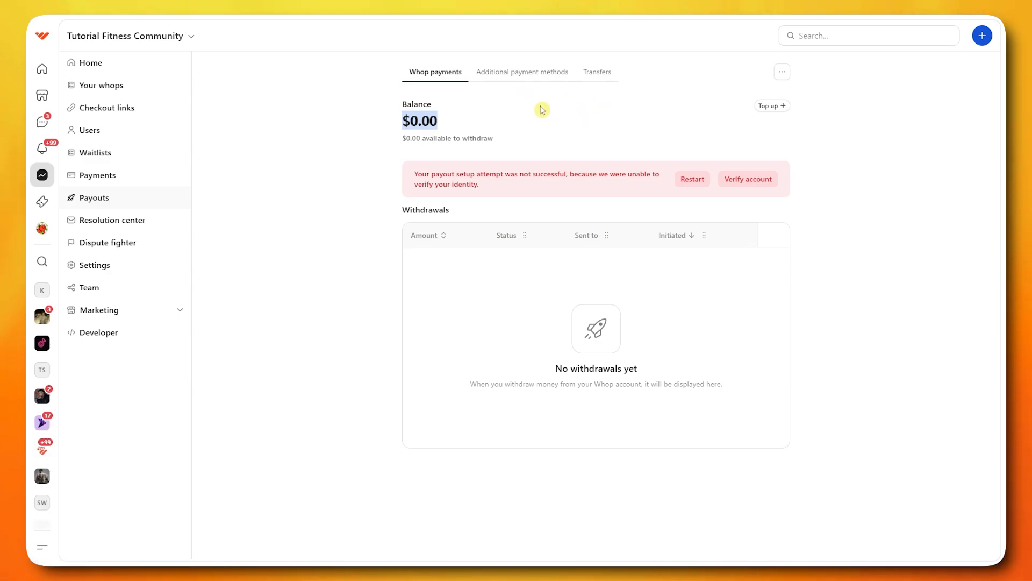
{"action": "left_click", "coordinate": [528, 76]}
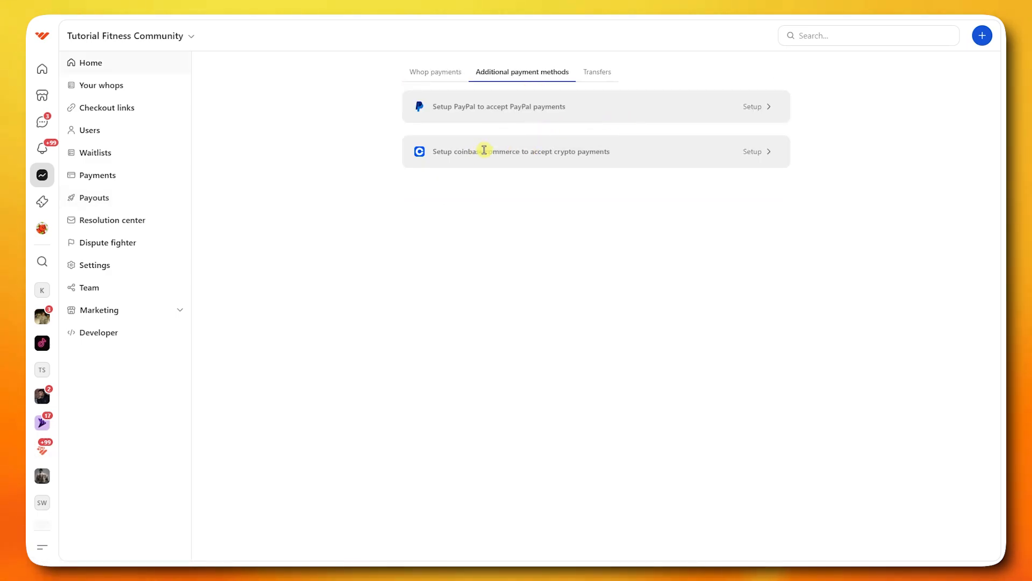
{"action": "left_click", "coordinate": [590, 76]}
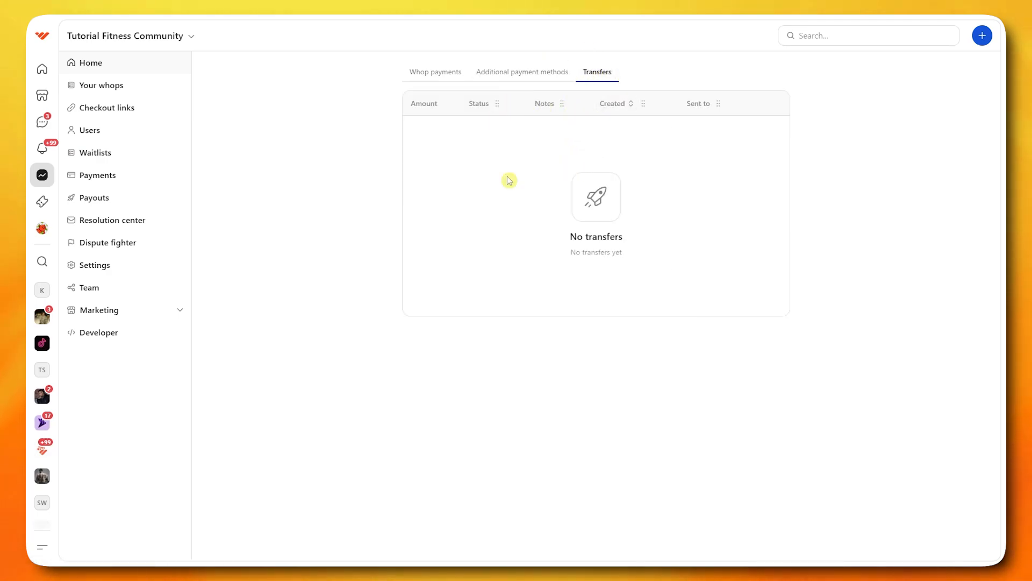
{"action": "left_click", "coordinate": [425, 75]}
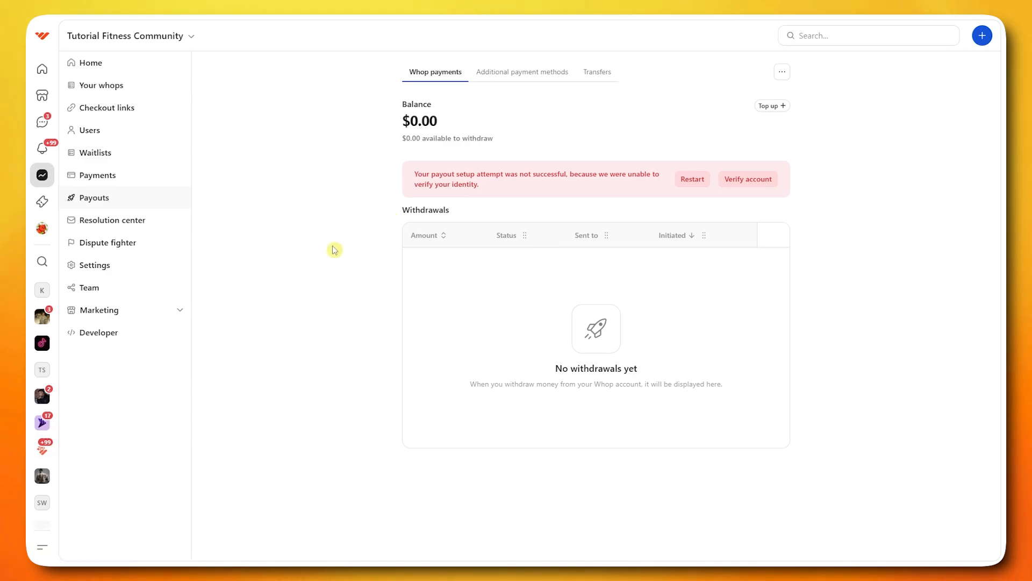
View the dashboard's payments, resolution center and dispute fighter pages.
{"action": "left_click", "coordinate": [115, 178]}
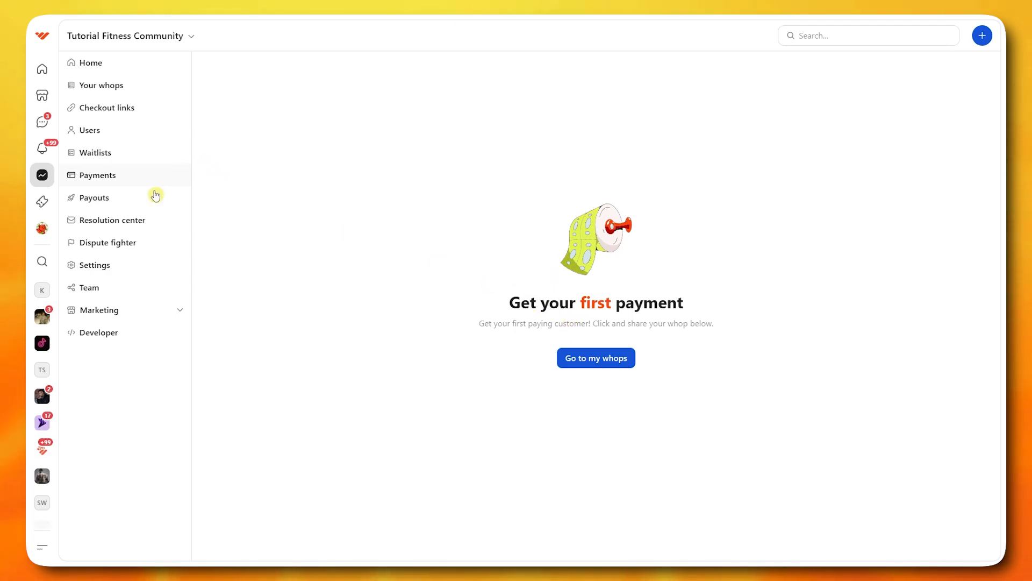
{"action": "left_click", "coordinate": [125, 221]}
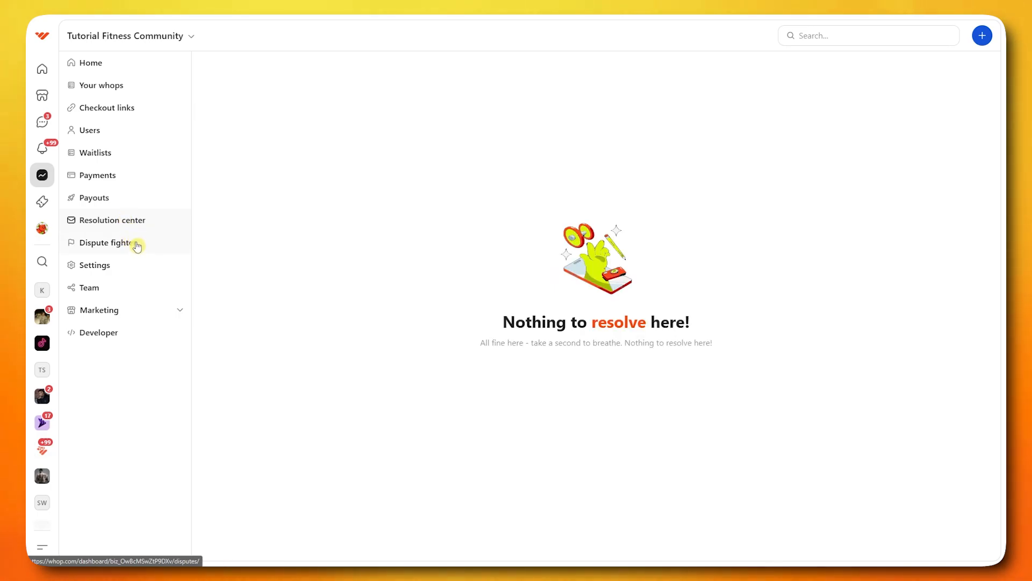
{"action": "left_click", "coordinate": [133, 243]}
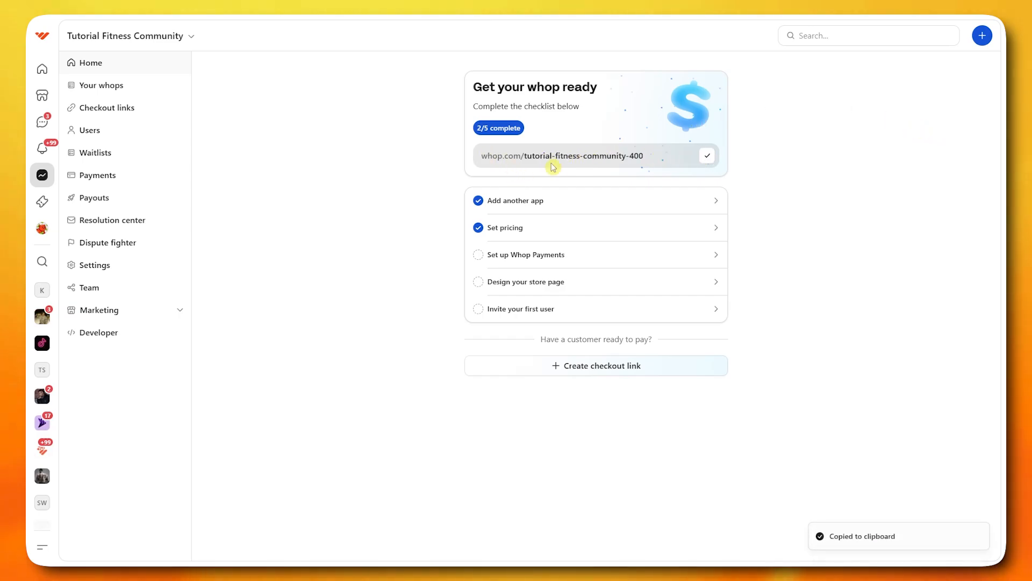
Load whop.com/tutorial-fitness-community-400 in a new incognito window and look through the public store page.
{"action": "key", "text": "ctrl+shift+n"}
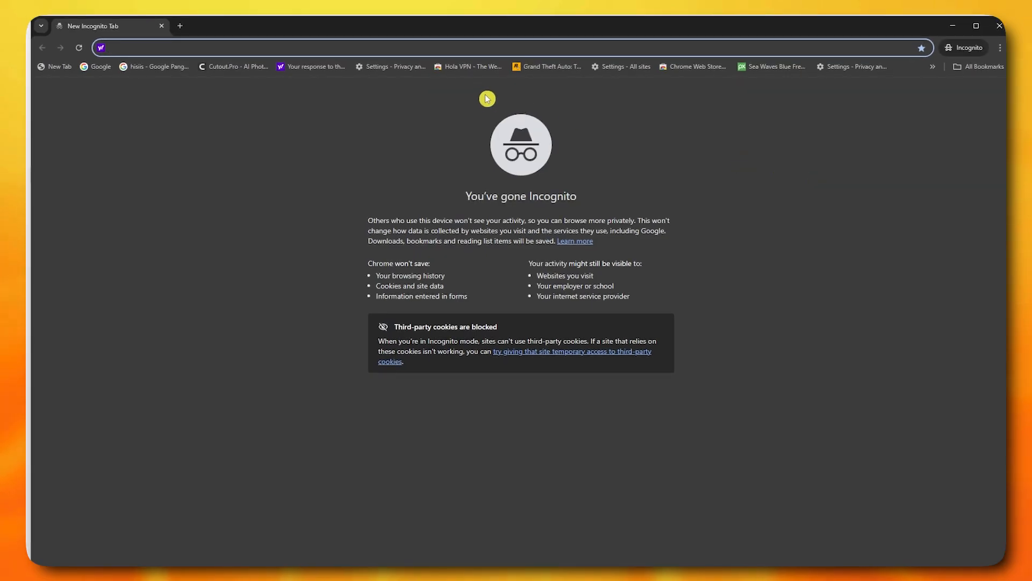
{"action": "type", "text": "https://whop.com/tutorial-fitness-community-400"}
{"action": "key", "text": "Return"}
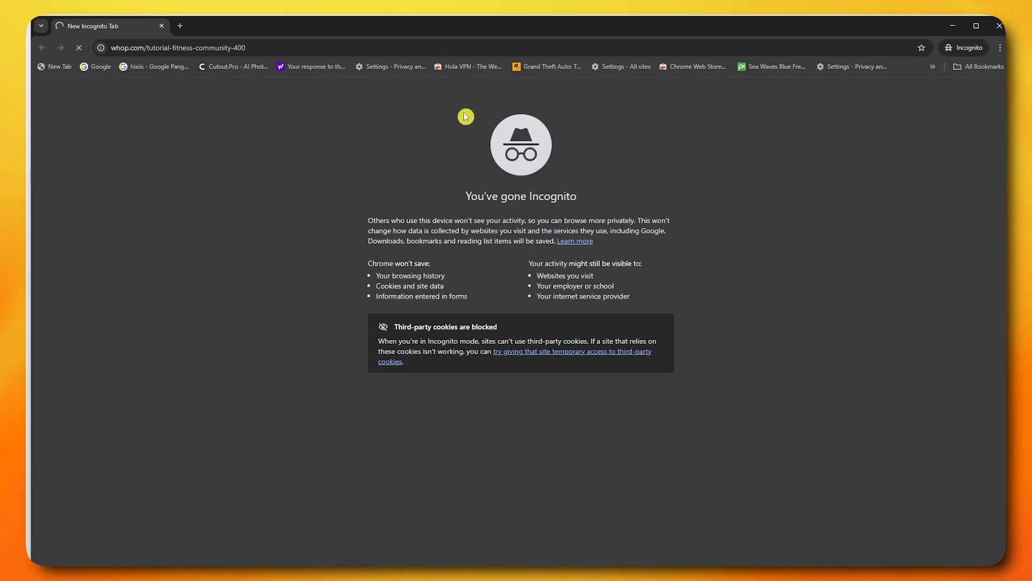
{"action": "scroll", "coordinate": [505, 228], "scroll_direction": "down", "scroll_amount": 10}
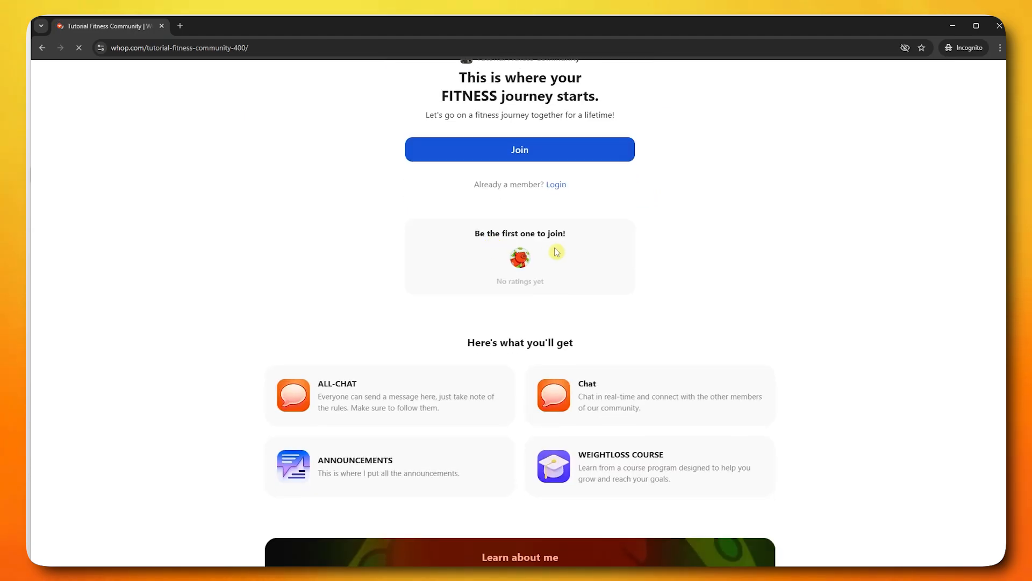
{"action": "scroll", "coordinate": [576, 267], "scroll_direction": "up", "scroll_amount": 9}
{"action": "scroll", "coordinate": [577, 268], "scroll_direction": "up", "scroll_amount": 1}
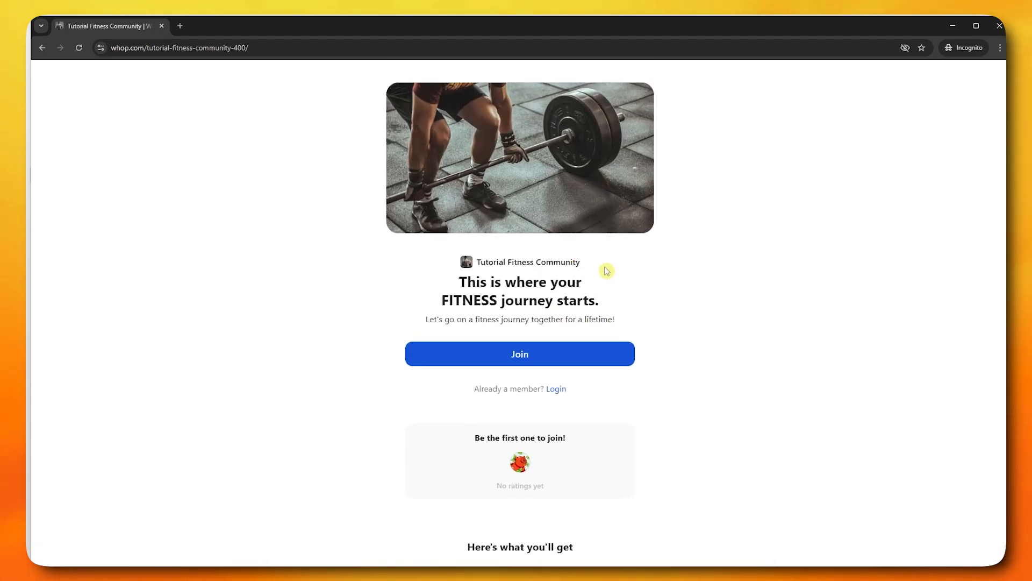
{"action": "scroll", "coordinate": [606, 270], "scroll_direction": "down", "scroll_amount": 13}
{"action": "scroll", "coordinate": [611, 281], "scroll_direction": "up", "scroll_amount": 7}
{"action": "scroll", "coordinate": [607, 281], "scroll_direction": "up", "scroll_amount": 6}
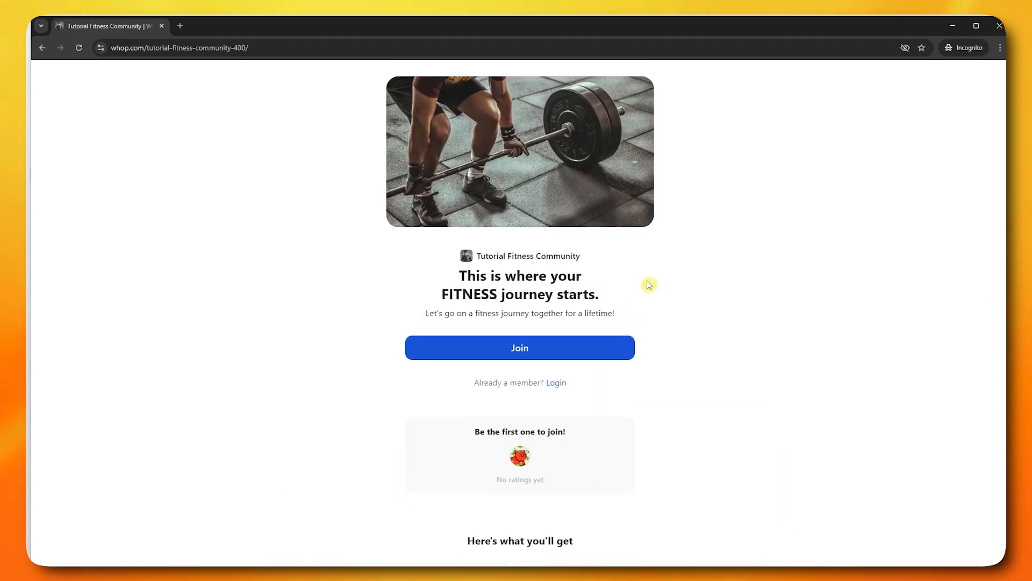
Try to join the community as a visitor, and return to the whop's dashboard.
{"action": "left_click", "coordinate": [507, 362]}
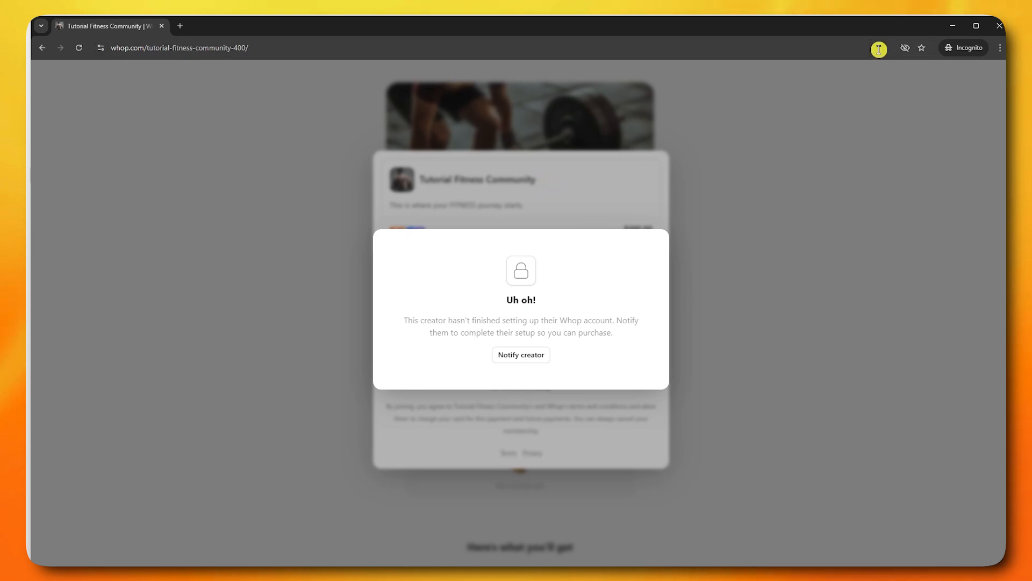
{"action": "left_click", "coordinate": [959, 36]}
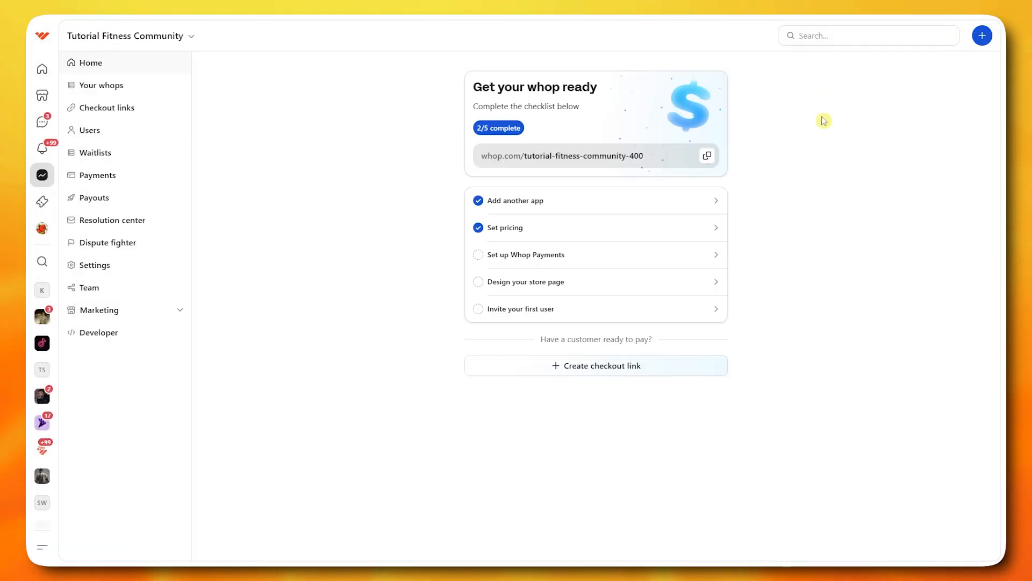